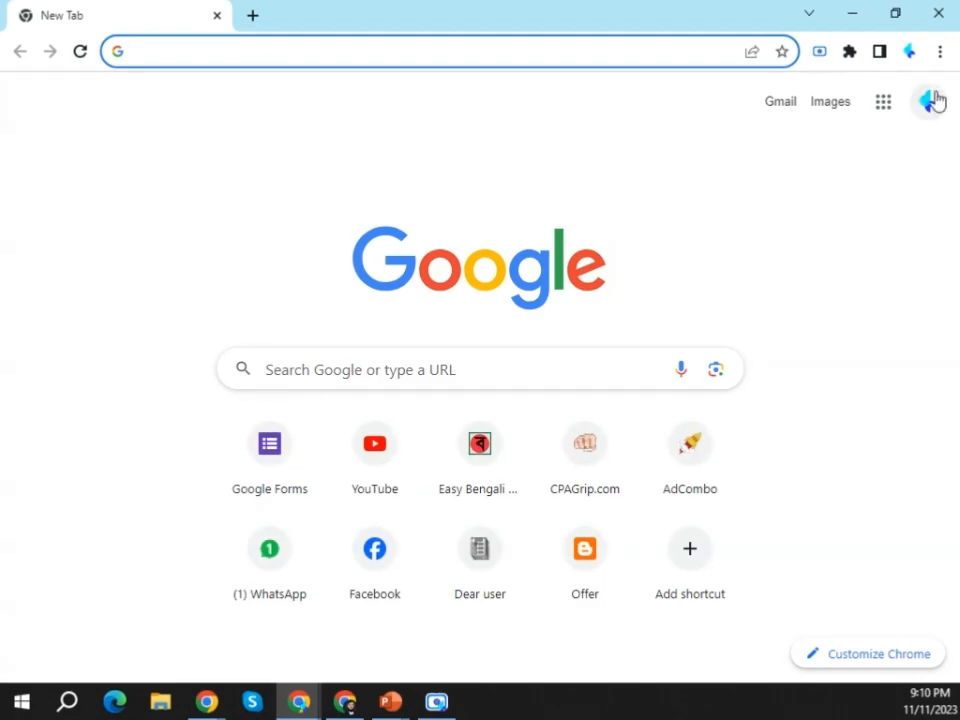
# Switch Google to the other signed-in account, the one with the "C" avatar.
pyautogui.click(680, 506)
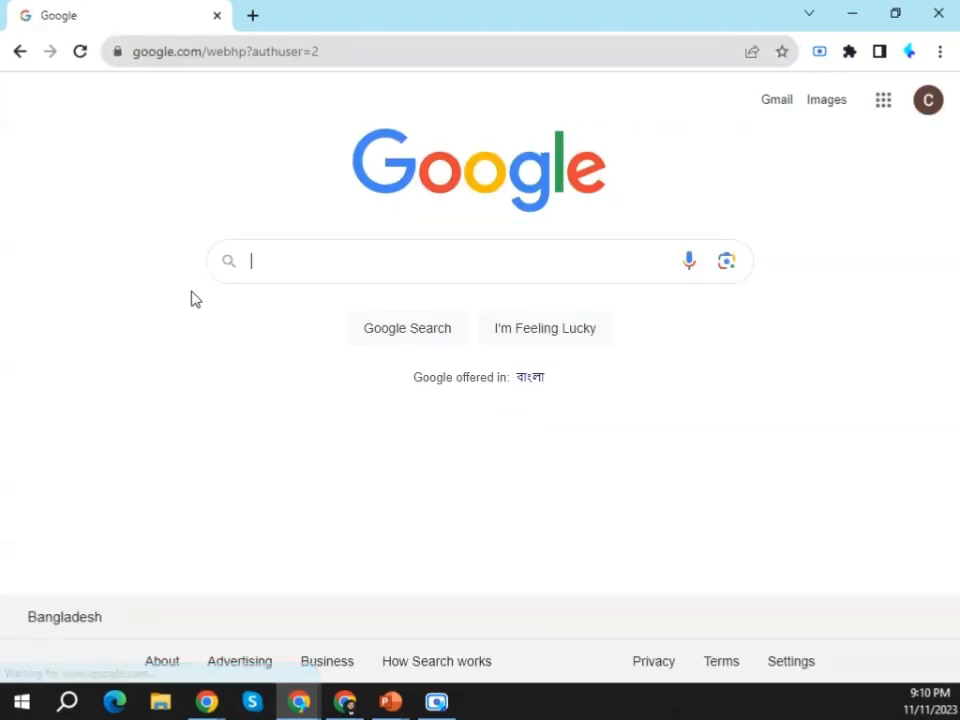
pyautogui.click(884, 101)
pyautogui.scroll(-5, 842, 388)
pyautogui.scroll(5, 880, 410)
pyautogui.click(884, 360)
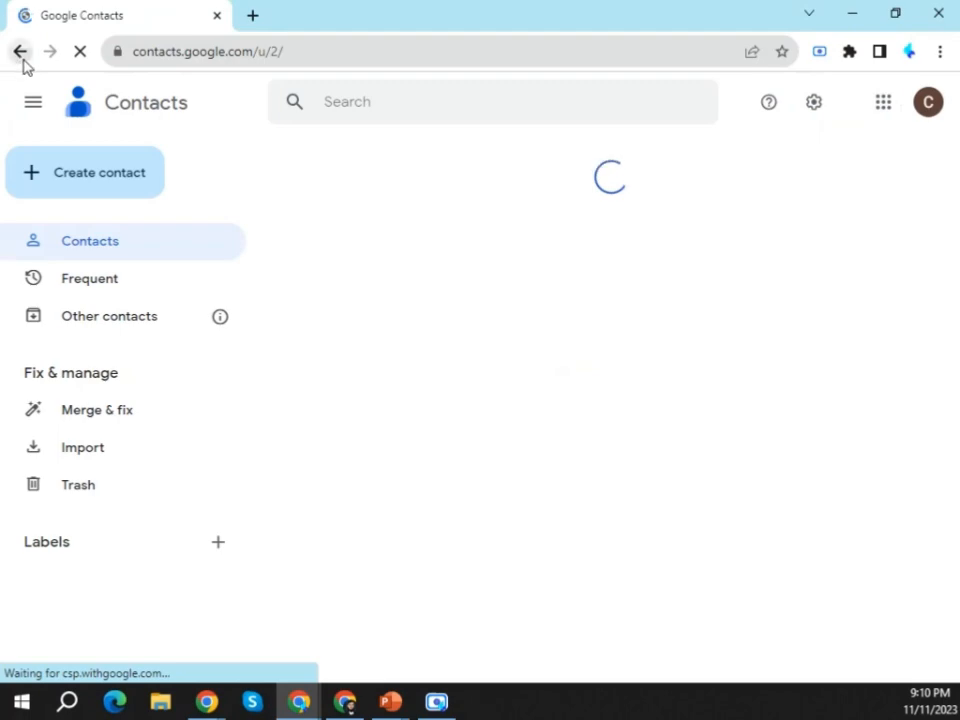
pyautogui.click(20, 51)
# Open Blogger for this account, with a blank browser tab beside it, and switch to the Best Today blog.
pyautogui.click(882, 102)
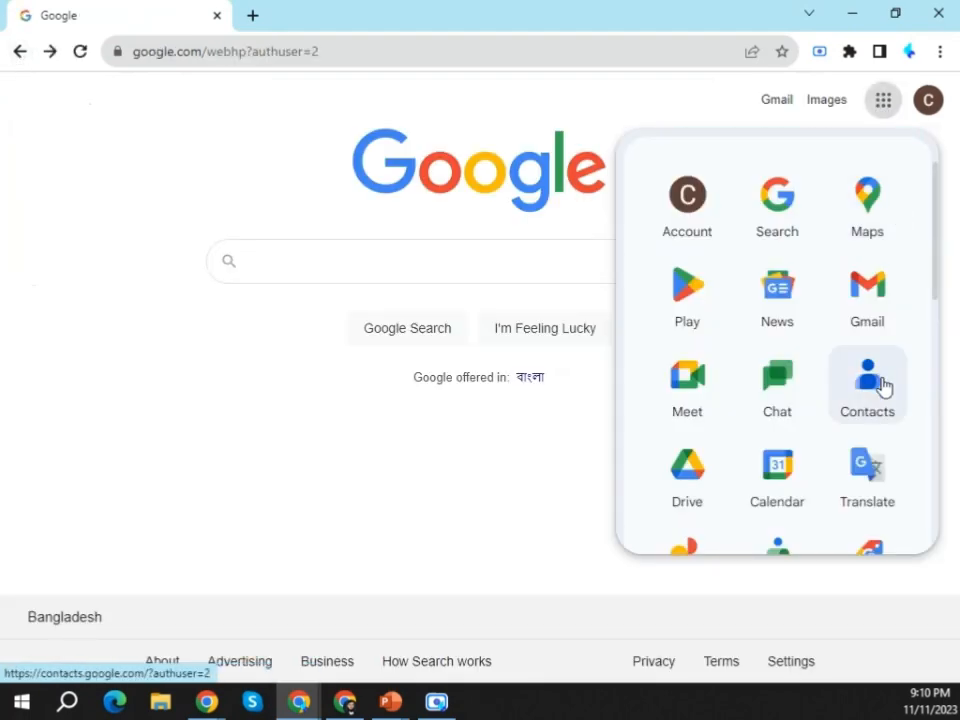
pyautogui.scroll(-5, 883, 388)
pyautogui.click(874, 410)
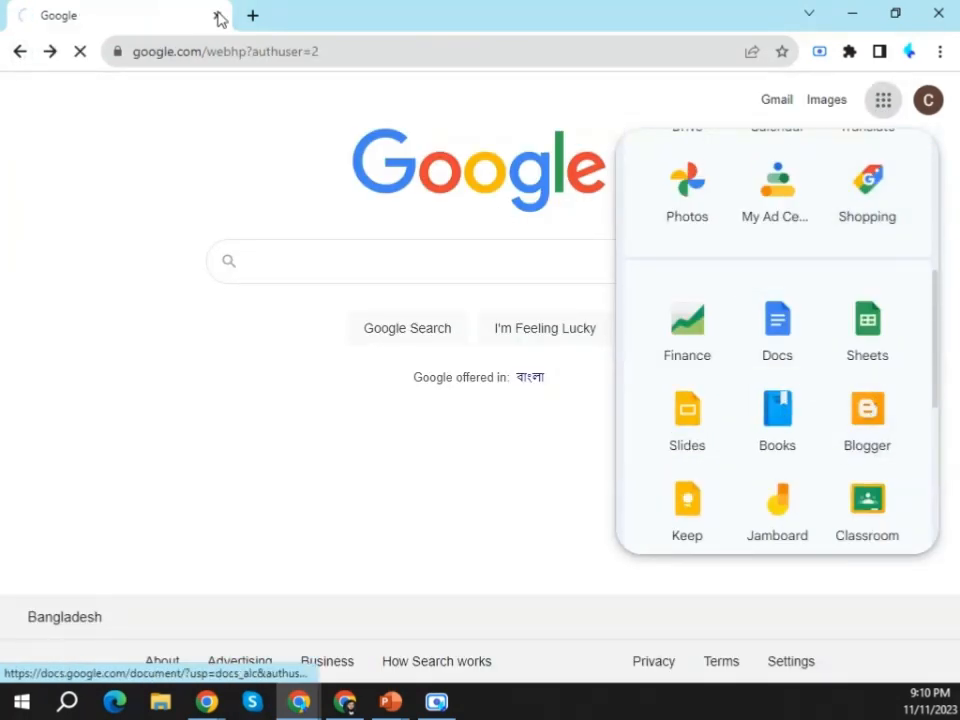
pyautogui.click(252, 15)
pyautogui.click(135, 8)
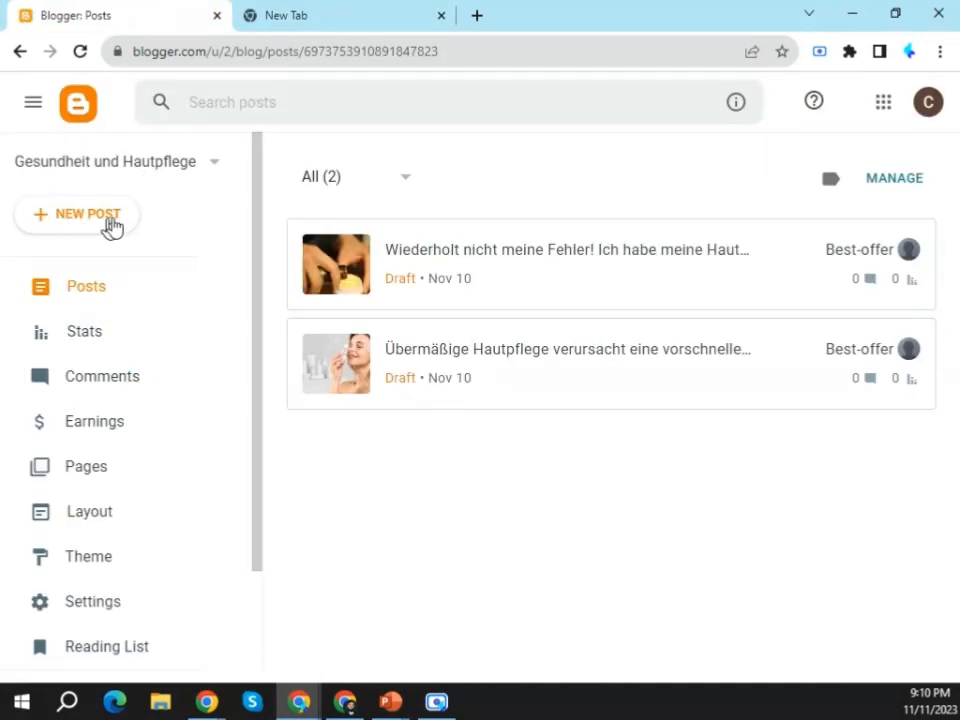
pyautogui.click(198, 172)
pyautogui.click(80, 222)
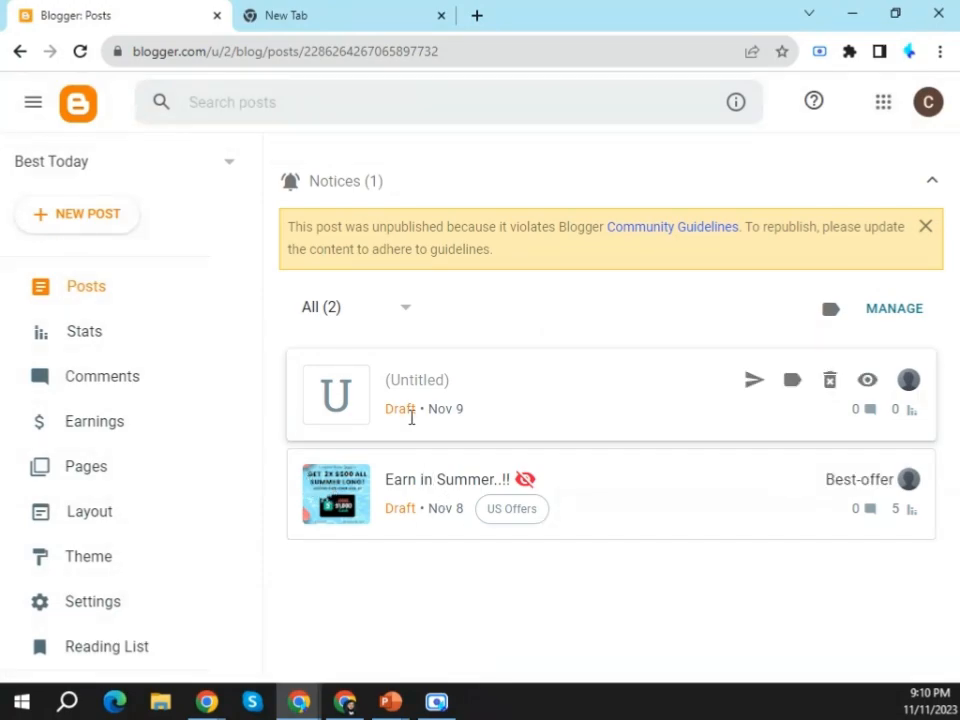
# Go to the CPAGrip site in the blank browser tab and open its publisher login page.
pyautogui.click(321, 8)
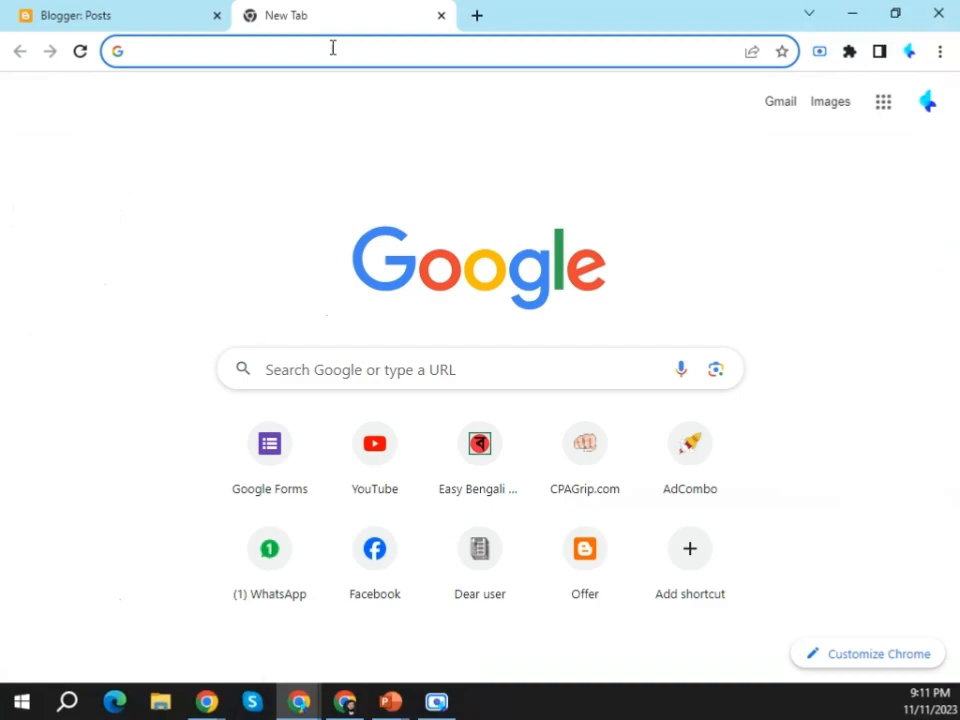
pyautogui.click(259, 60)
pyautogui.write('cpagrip.com')
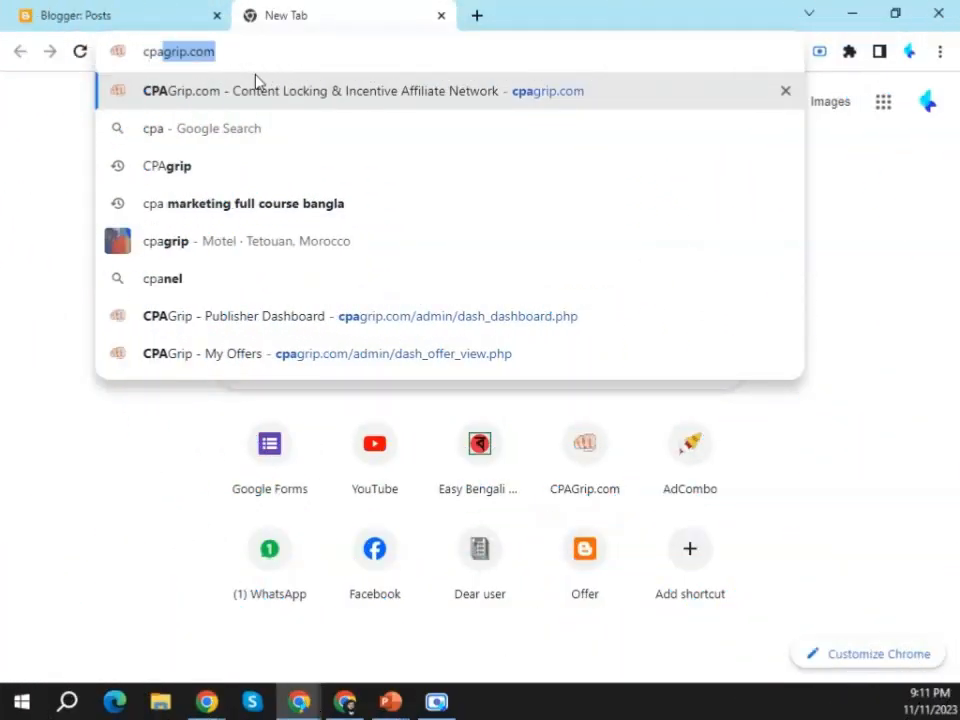
pyautogui.click(255, 82)
pyautogui.click(842, 99)
# Log in to the CPAGrip publisher account with the filled-in e-mail and password.
pyautogui.click(598, 508)
pyautogui.click(482, 496)
pyautogui.click(600, 494)
pyautogui.click(608, 402)
pyautogui.click(480, 494)
pyautogui.click(646, 394)
pyautogui.click(613, 589)
pyautogui.click(588, 510)
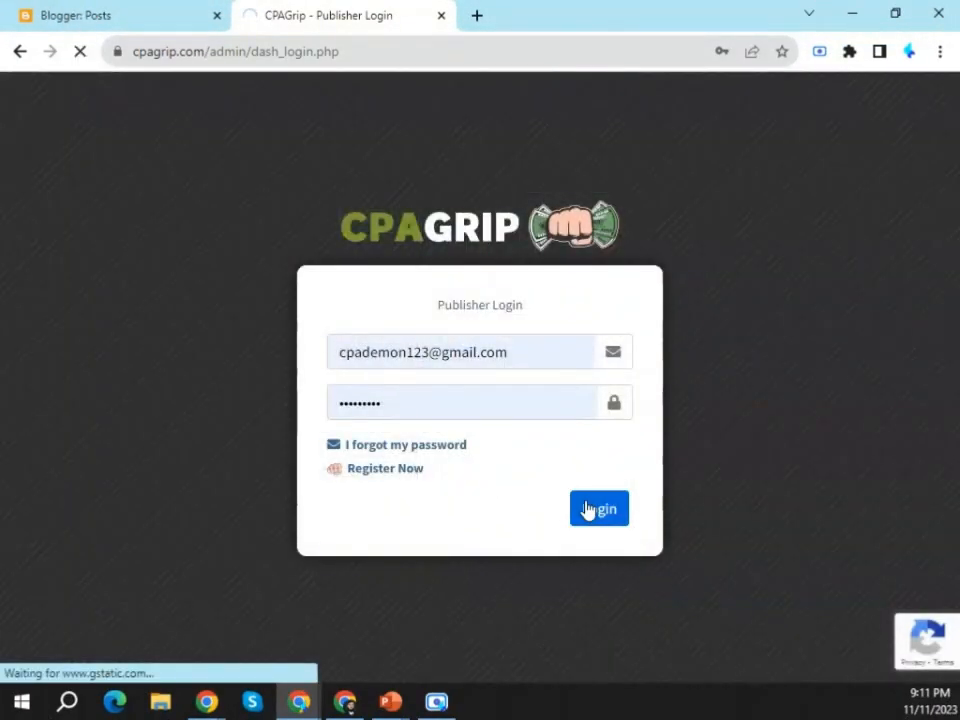
# Open the My Offers page from CPAGrip's offer tools.
pyautogui.moveTo(88, 197)
pyautogui.click(86, 313)
pyautogui.click(90, 346)
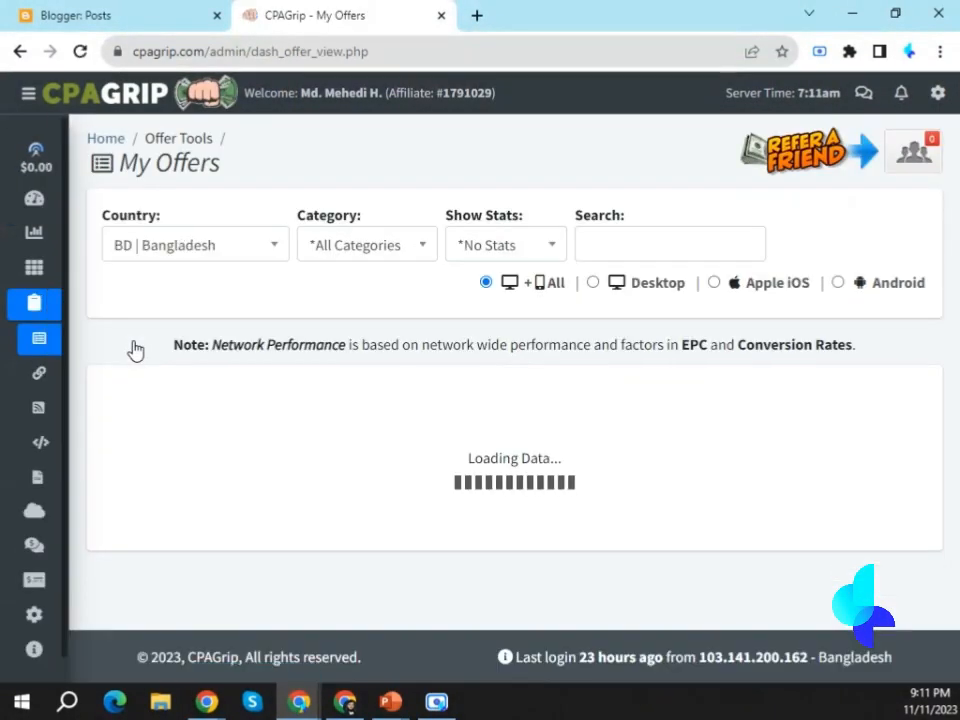
# Filter the offers by country US | United States and category Email/Zip Submit.
pyautogui.click(251, 257)
pyautogui.scroll(5, 206, 335)
pyautogui.click(205, 318)
pyautogui.click(389, 252)
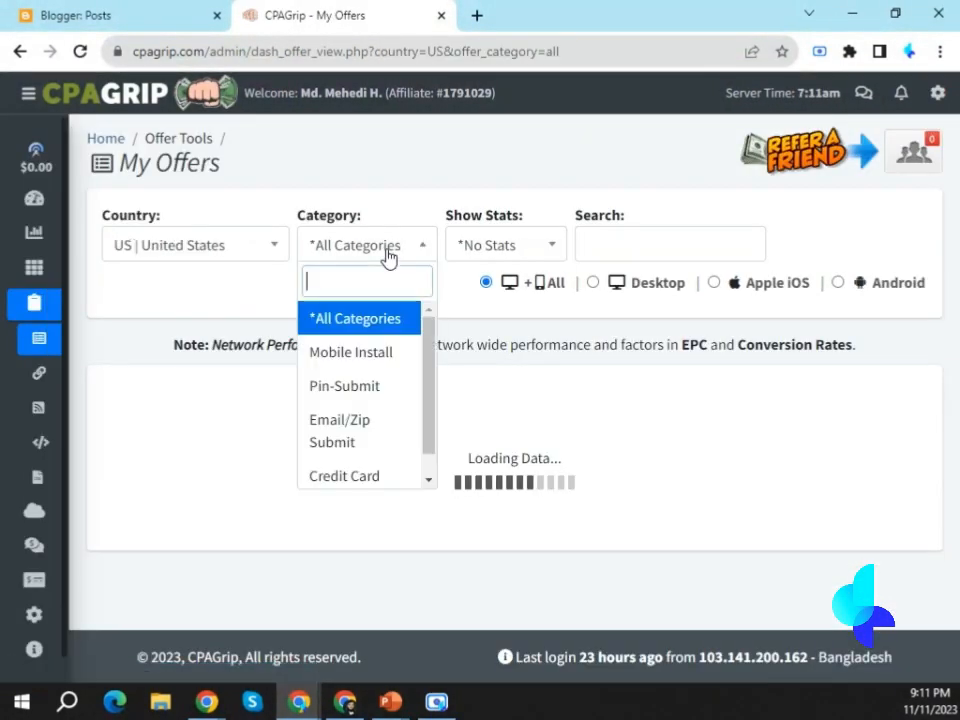
pyautogui.click(362, 438)
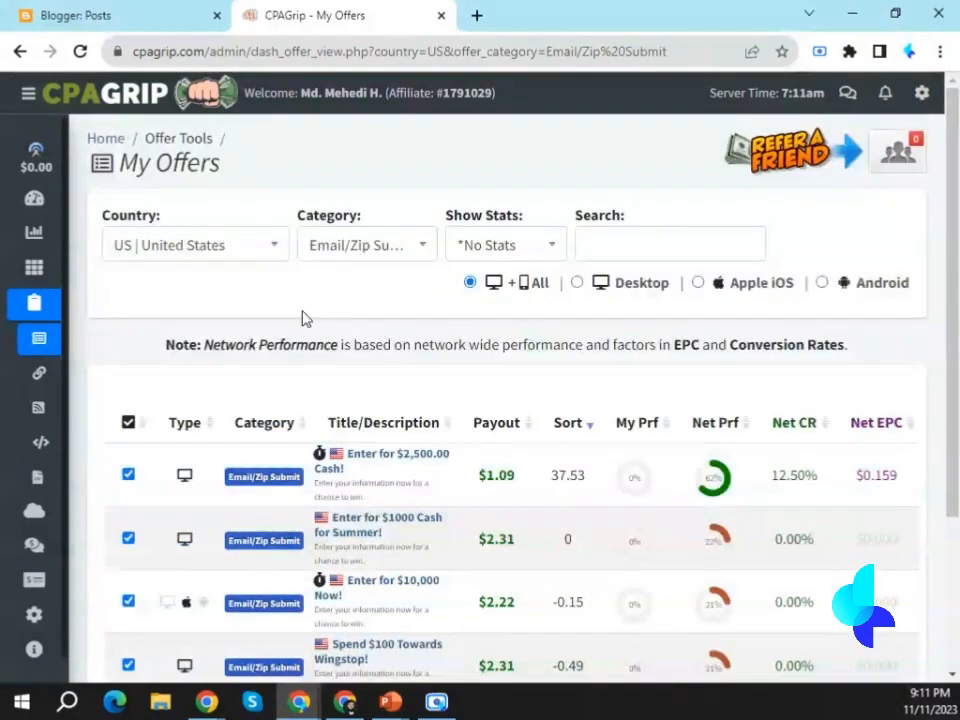
# Compare the payouts and Net EPC of the listed offers, including a brief check of the Android-only filter.
pyautogui.scroll(-2, 310, 315)
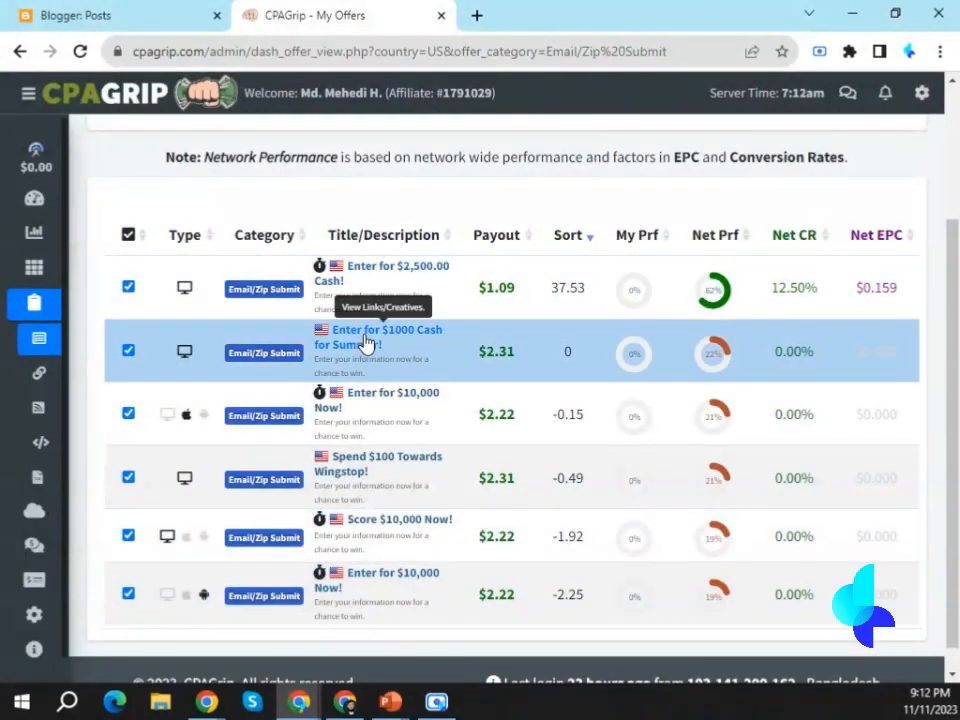
pyautogui.scroll(-1, 461, 527)
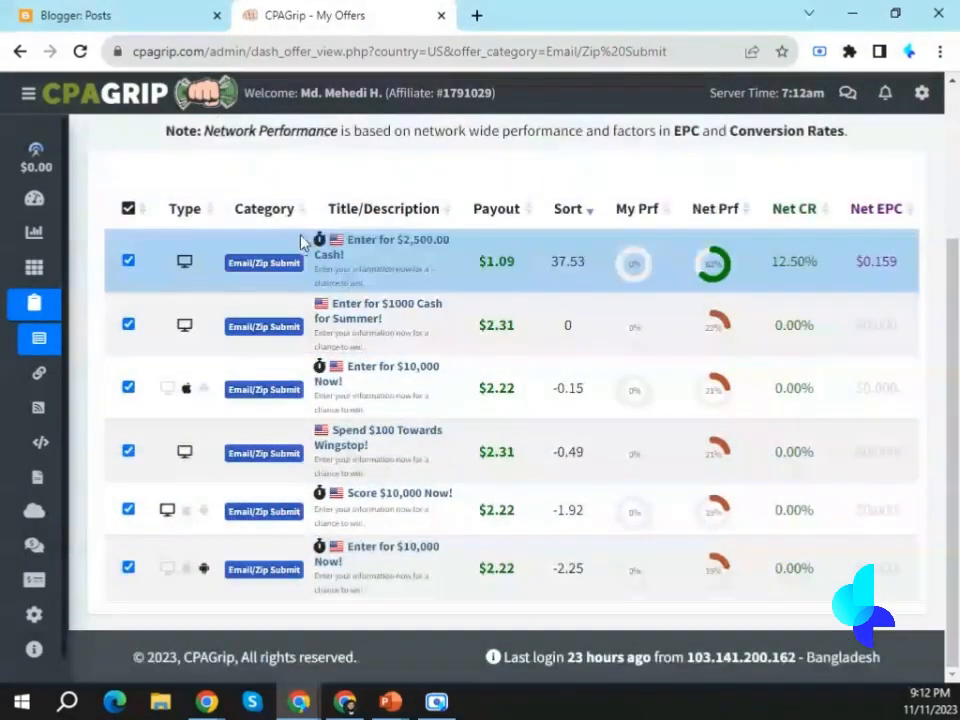
pyautogui.scroll(2, 851, 450)
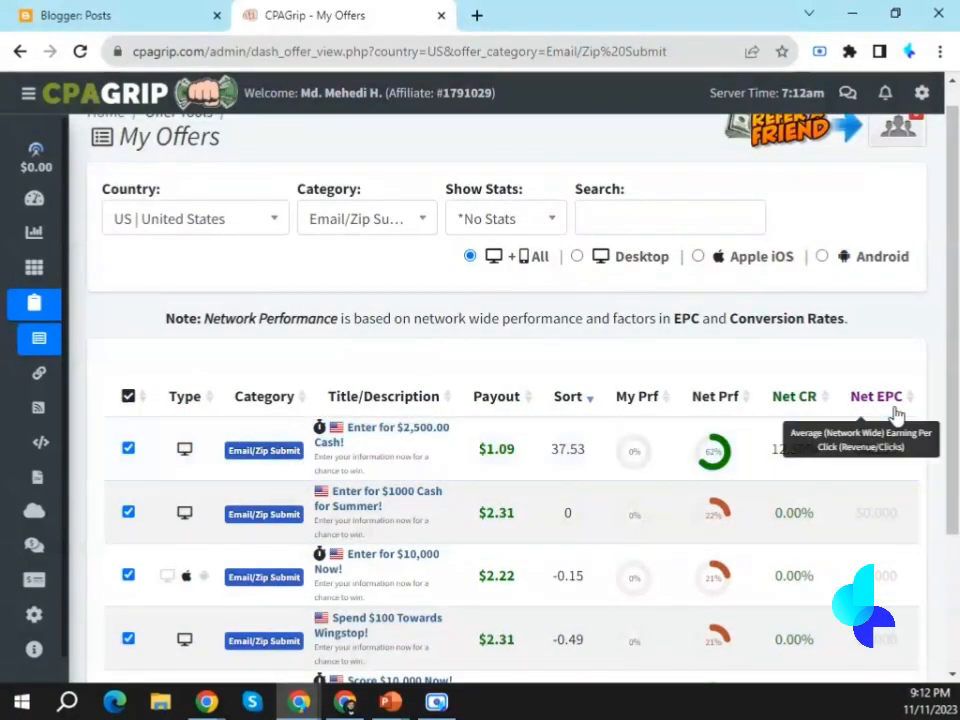
pyautogui.moveTo(476, 449); pyautogui.dragTo(520, 451)
pyautogui.moveTo(476, 512); pyautogui.dragTo(526, 521)
pyautogui.moveTo(476, 449); pyautogui.dragTo(520, 451)
pyautogui.moveTo(855, 449); pyautogui.dragTo(898, 482)
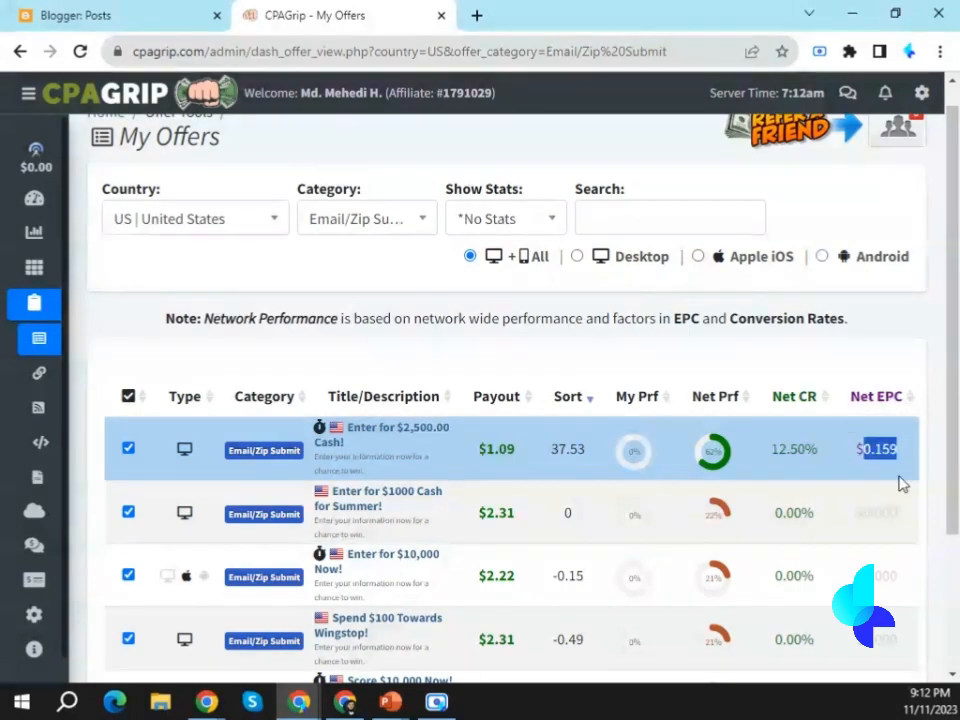
pyautogui.click(822, 256)
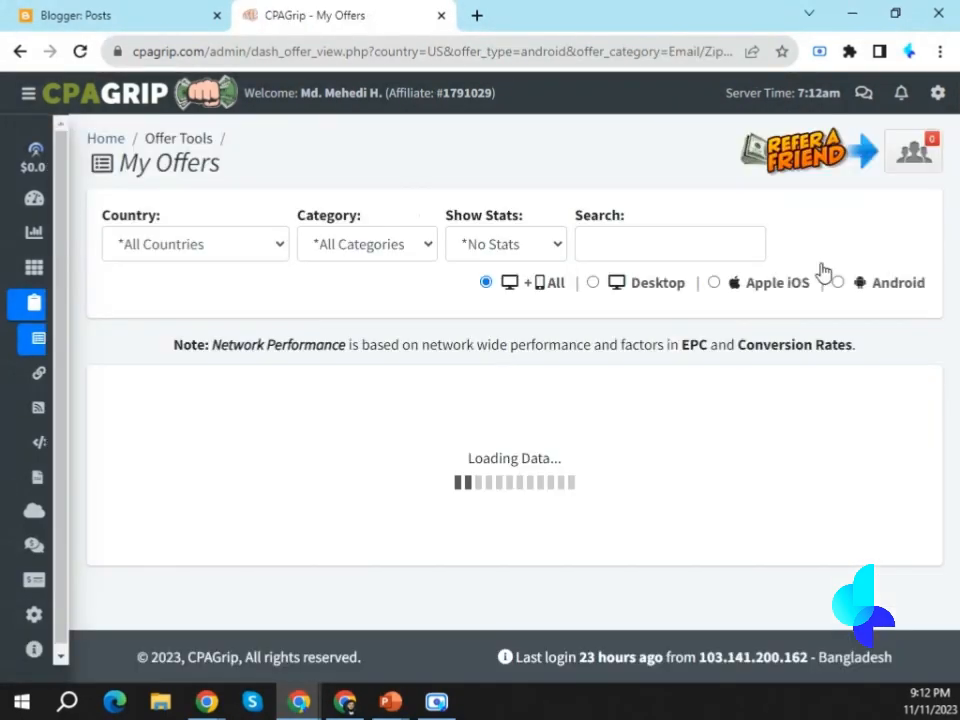
pyautogui.click(500, 290)
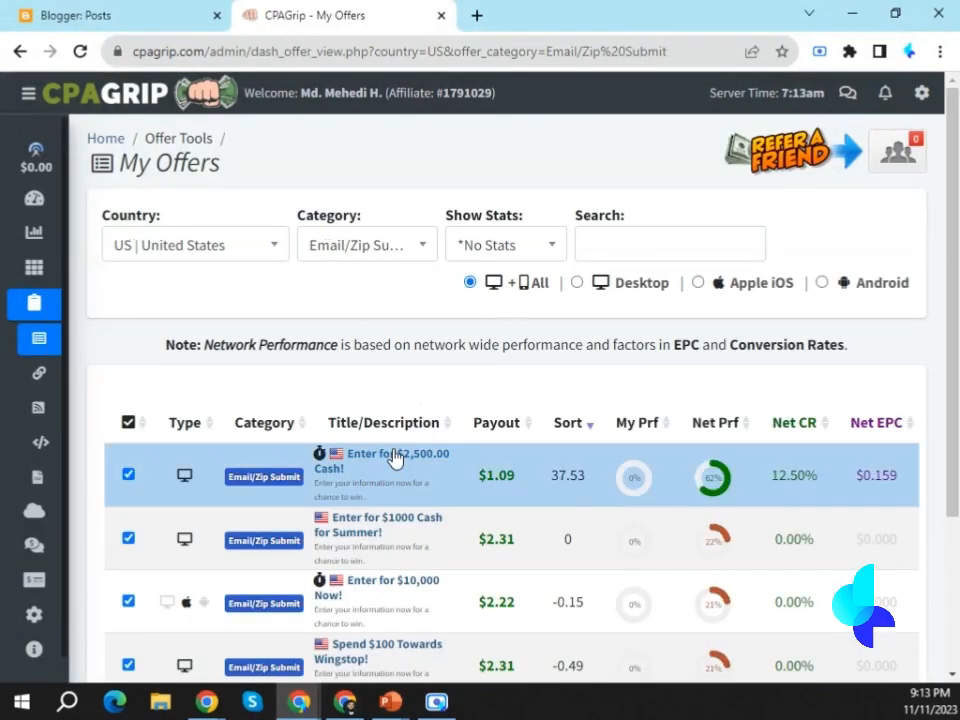
# Open the details of the "Enter for $2,500.00 Cash!" offer, and open the untitled Best Today draft in Blogger for editing.
pyautogui.click(402, 449)
pyautogui.moveTo(269, 290); pyautogui.dragTo(298, 289)
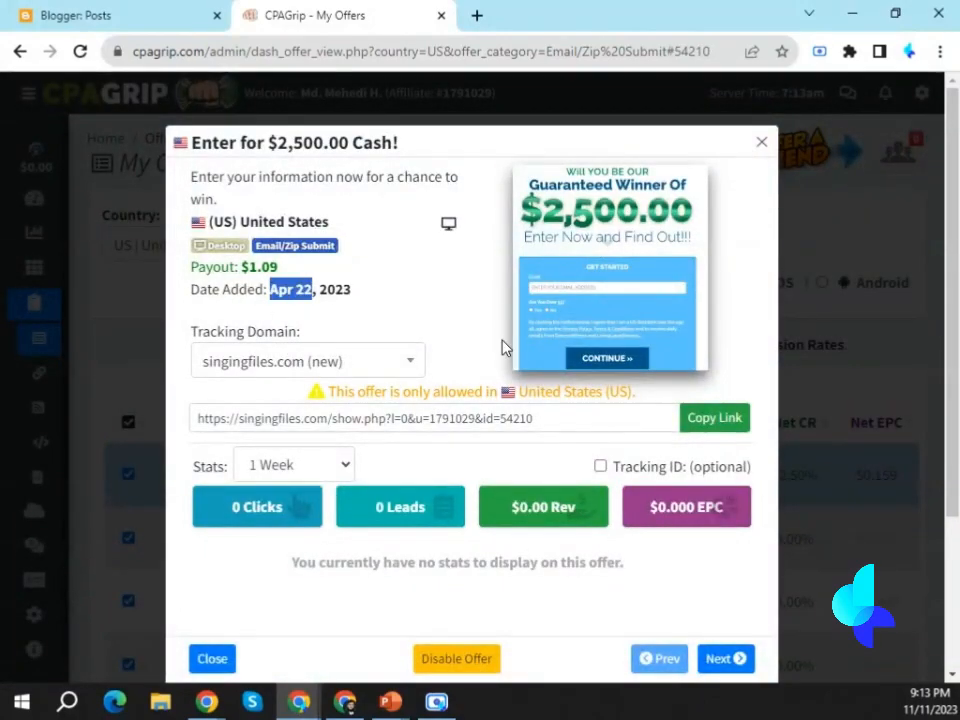
pyautogui.click(137, 12)
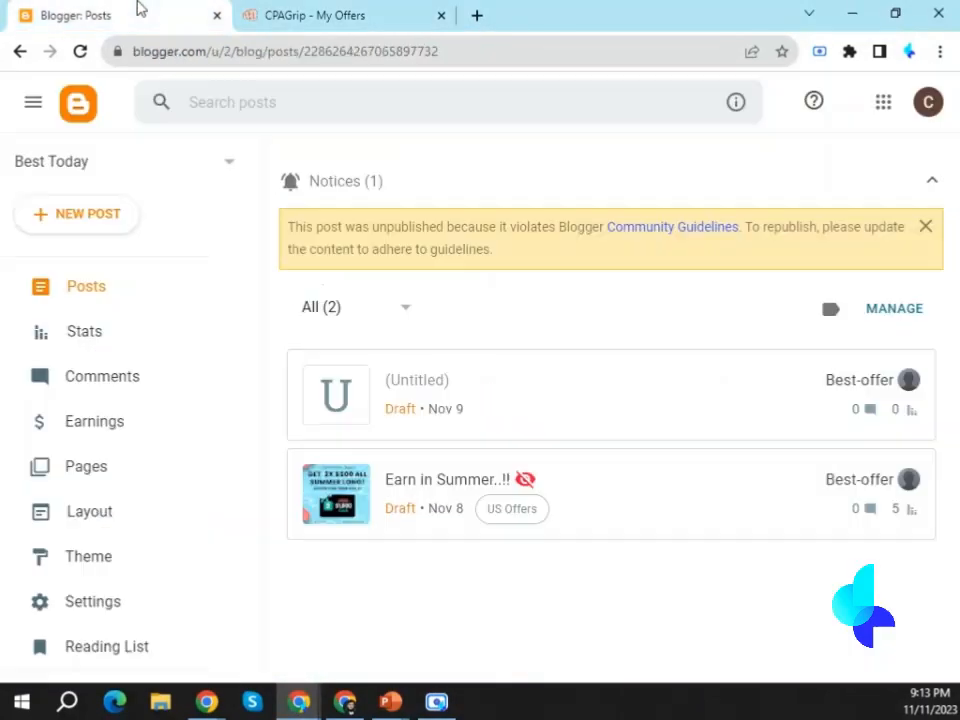
pyautogui.click(475, 403)
# Review the CPAGrip offer's title and open ChatGPT in a new browser tab.
pyautogui.click(315, 15)
pyautogui.moveTo(190, 142); pyautogui.dragTo(474, 165)
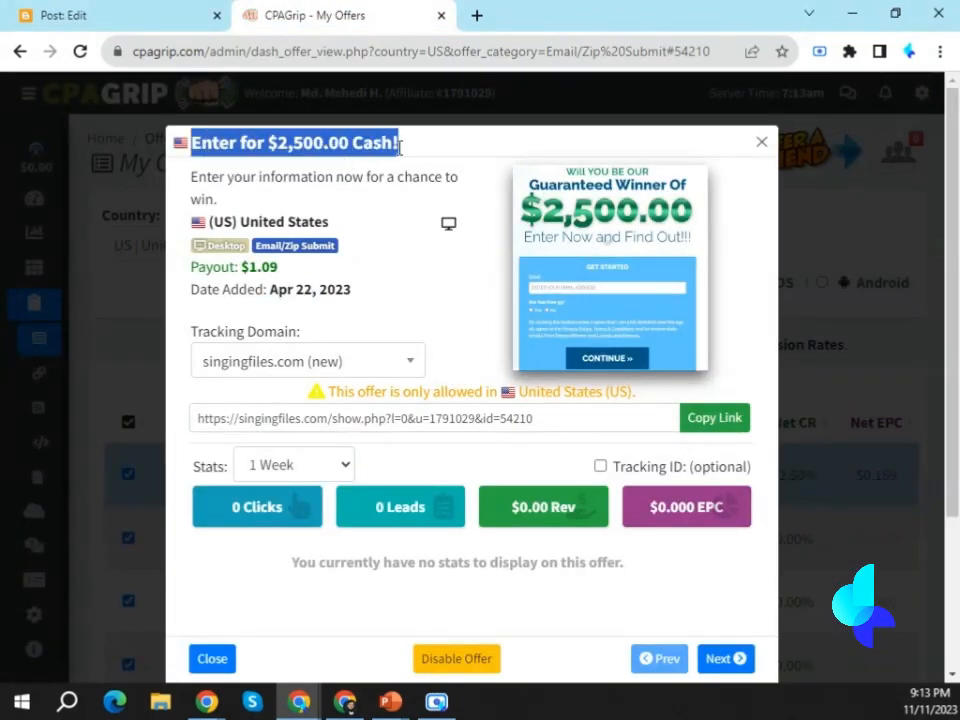
pyautogui.click(478, 15)
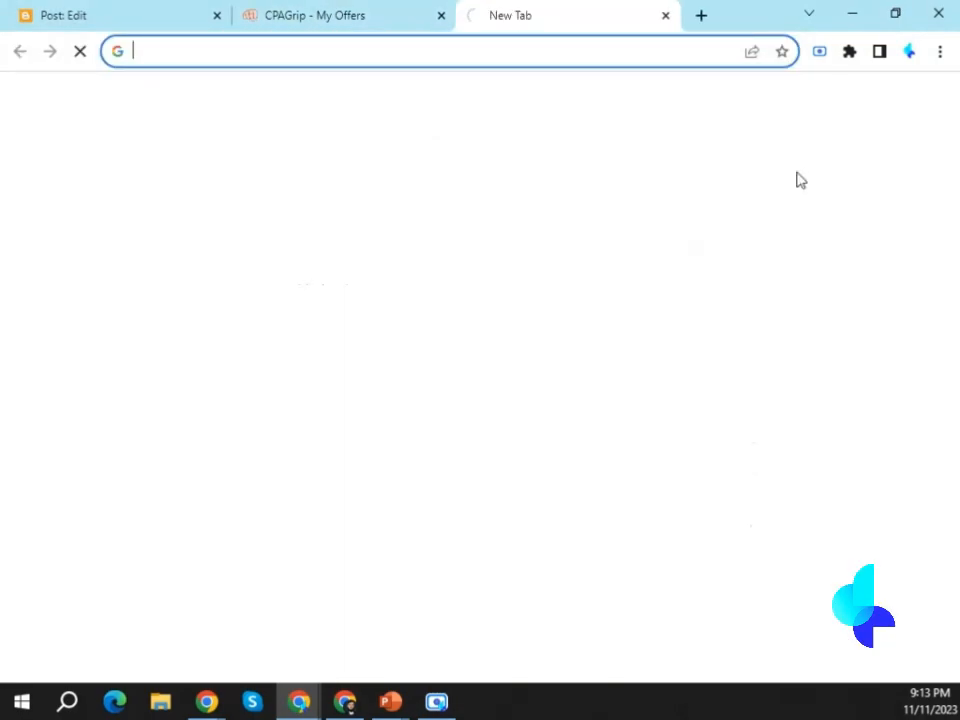
pyautogui.write('chat.openai.com')
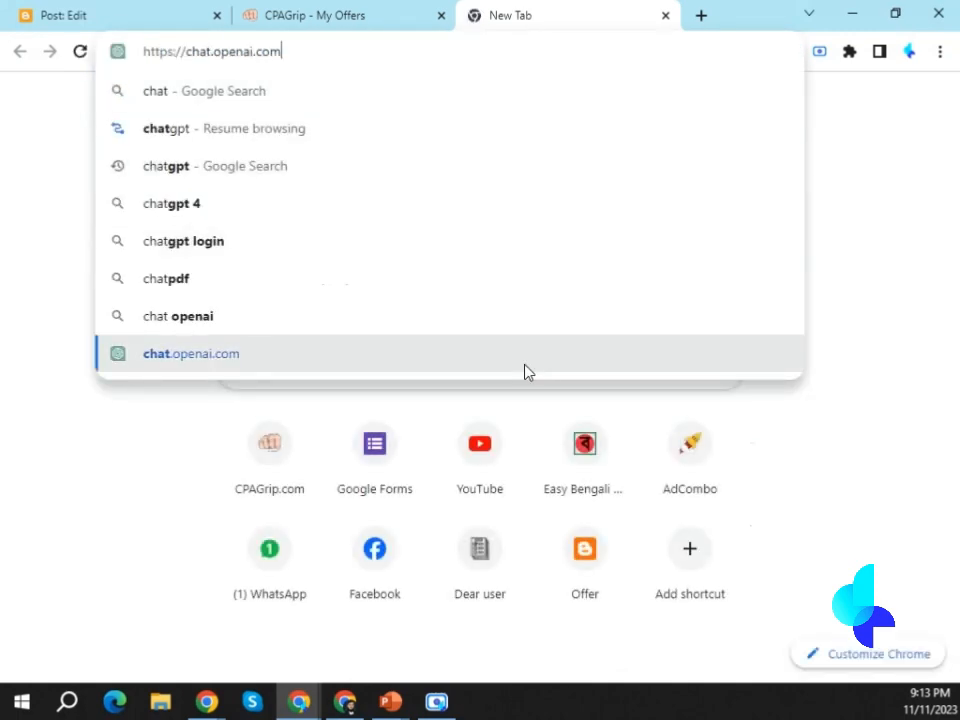
pyautogui.click(523, 368)
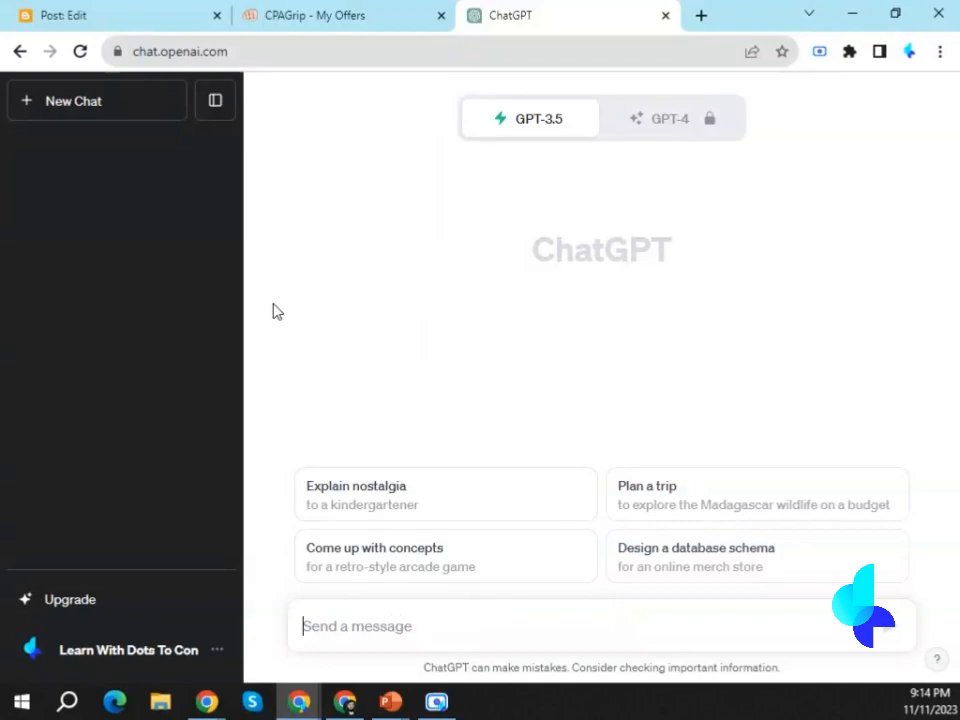
# Copy the title "Enter for $2,500.00 Cash!" from the CPAGrip offer details.
pyautogui.click(296, 14)
pyautogui.moveTo(216, 148); pyautogui.dragTo(432, 152)
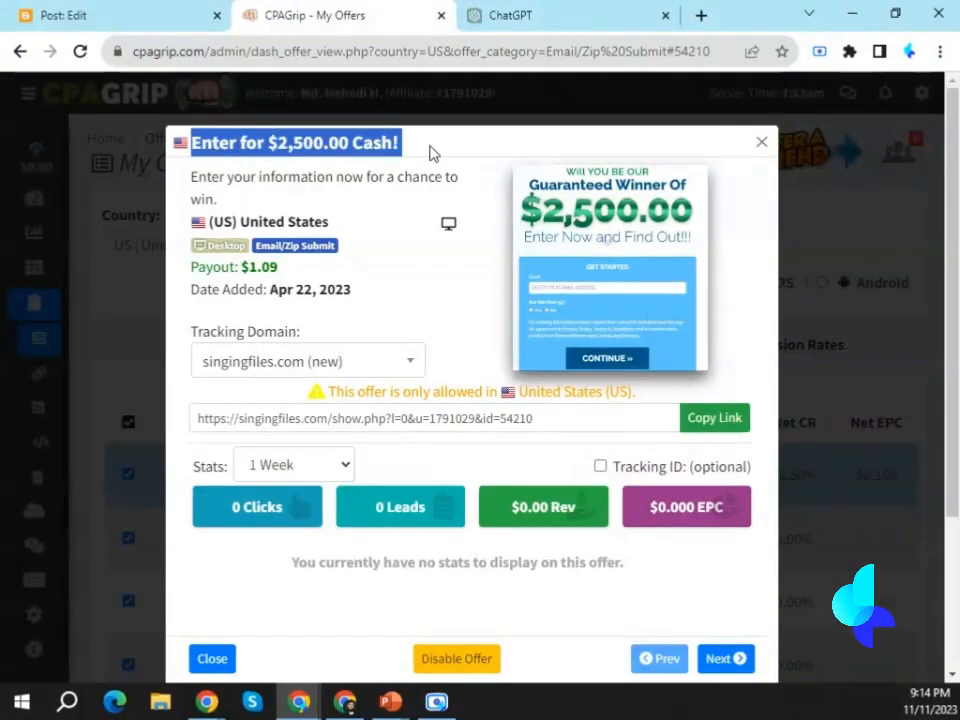
pyautogui.rightClick(373, 140)
pyautogui.click(315, 152)
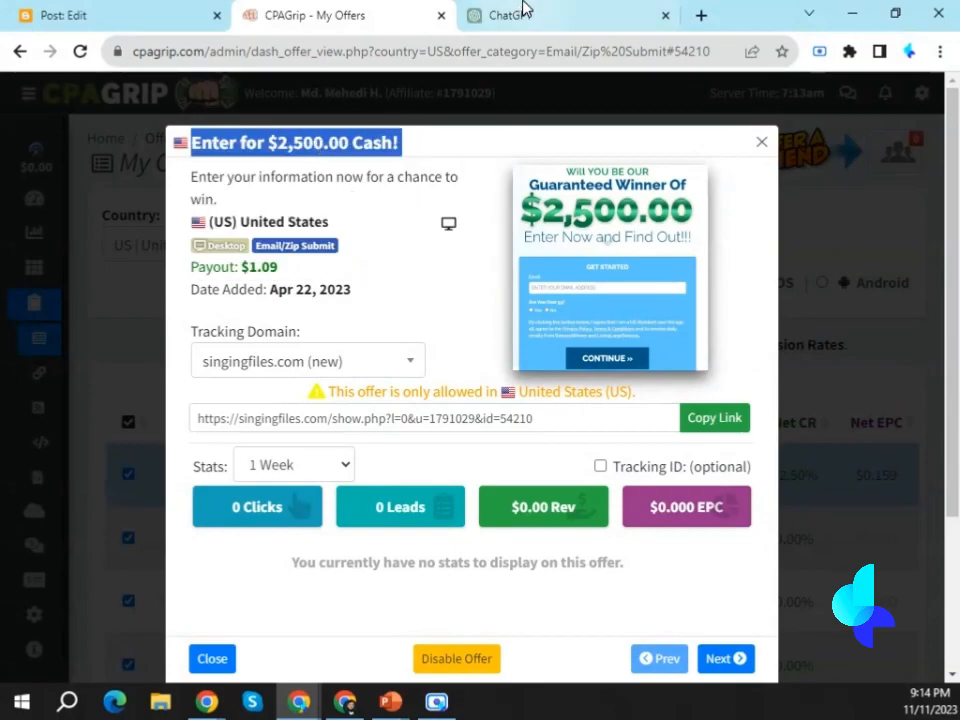
# Ask ChatGPT: "Change this title and generate a new one so that it gets approved by google blogger and doesn't sound like an offer: "Enter for $2,500.00 Cash!"".
pyautogui.click(525, 13)
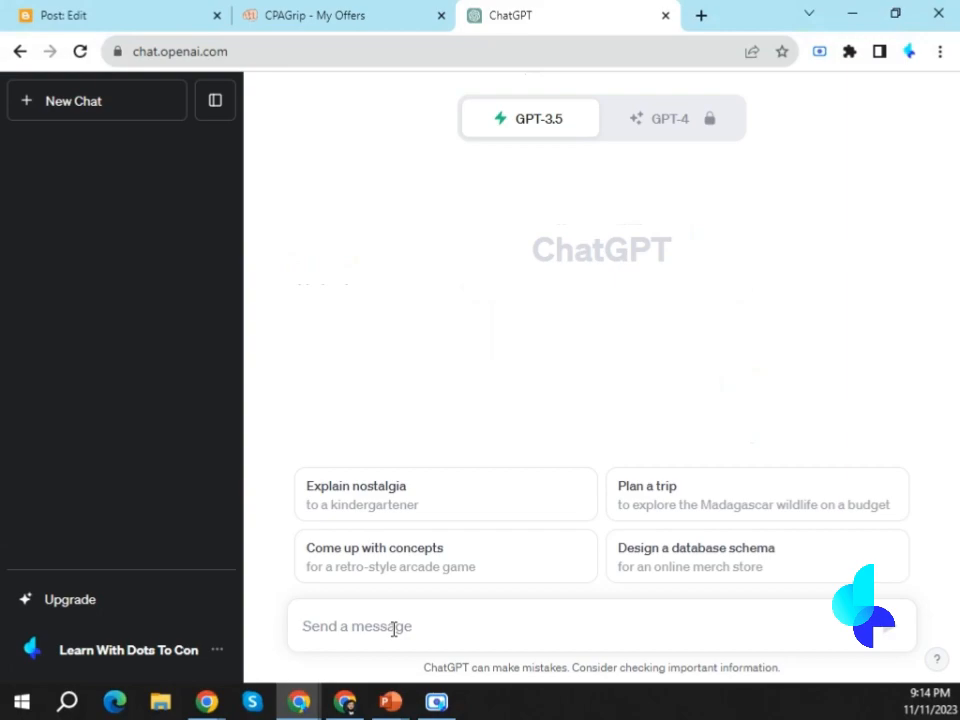
pyautogui.write('Ch')
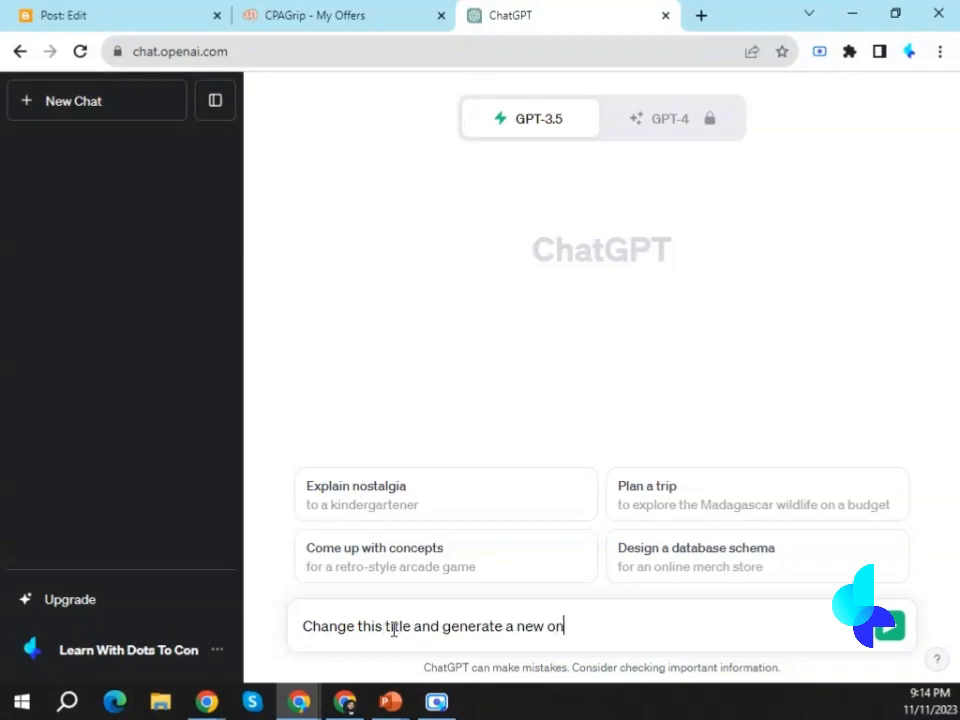
pyautogui.write('gets approved by google blogger and ')
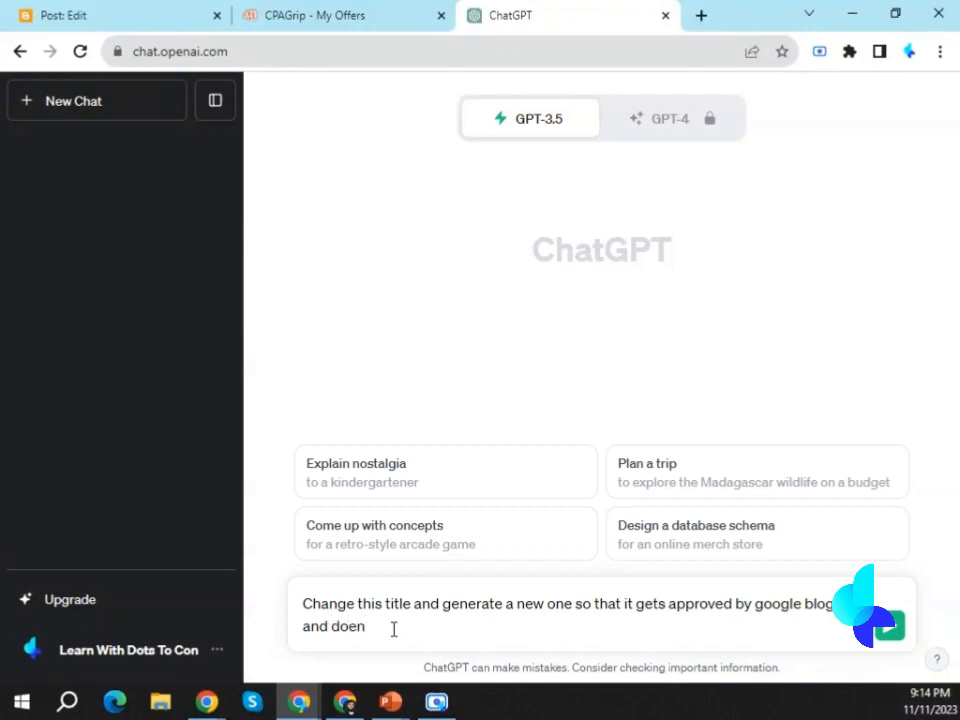
pyautogui.write("doesn't sound like an offer:")
pyautogui.hotkey('shift', 'Return')
pyautogui.hotkey('ctrl', 'v')
pyautogui.press('Up')
pyautogui.write('"')
pyautogui.press('Right')
pyautogui.press('Right')
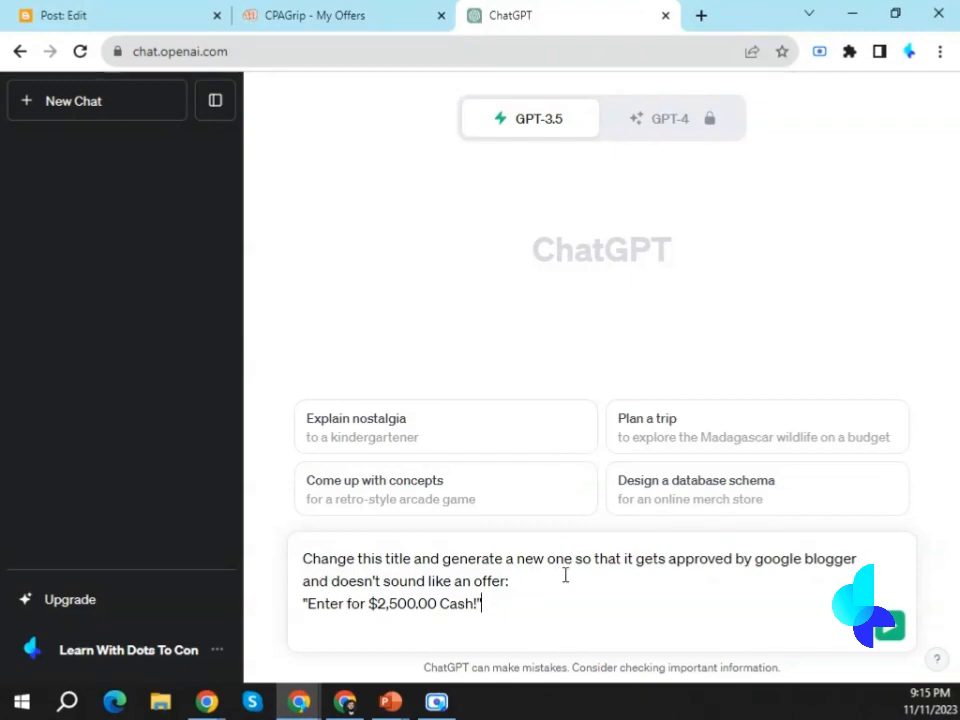
pyautogui.press('Return')
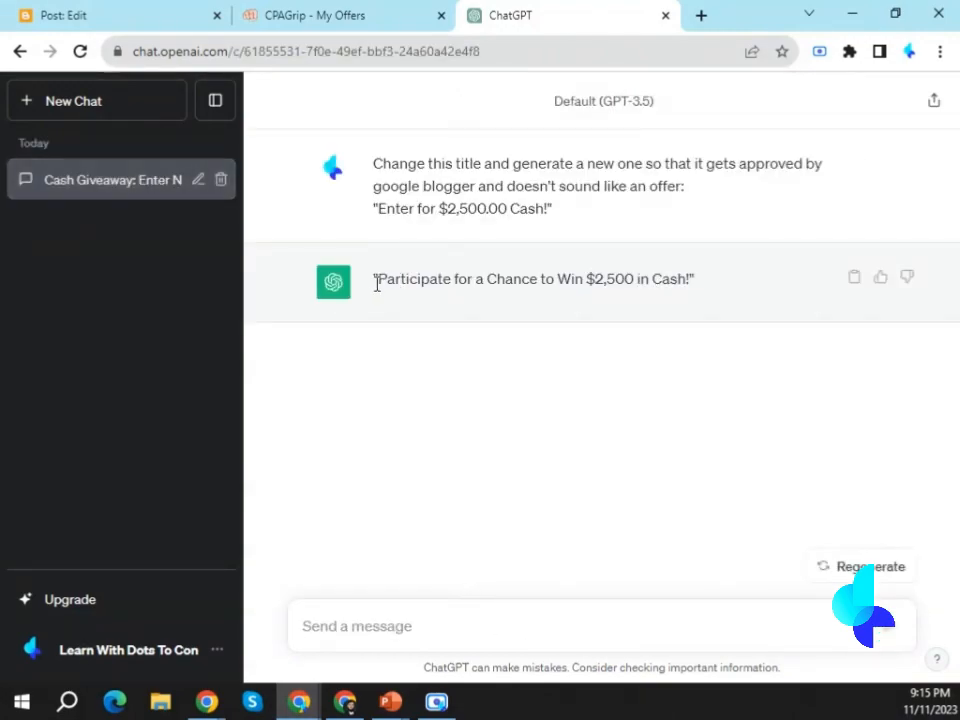
# Ask ChatGPT for alternative titles with the messages "not good" and "give me something else".
pyautogui.moveTo(675, 278); pyautogui.dragTo(377, 278)
pyautogui.click(335, 625)
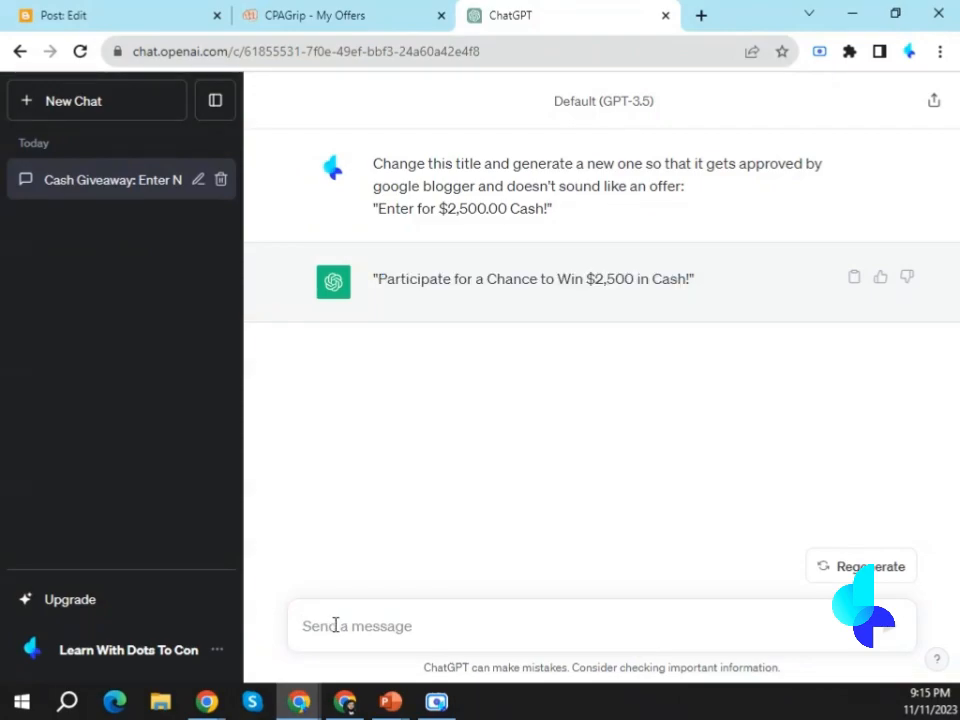
pyautogui.write('not good')
pyautogui.press('Return')
pyautogui.moveTo(381, 438); pyautogui.dragTo(630, 438)
pyautogui.click(435, 624)
pyautogui.write('give me something else')
pyautogui.press('Return')
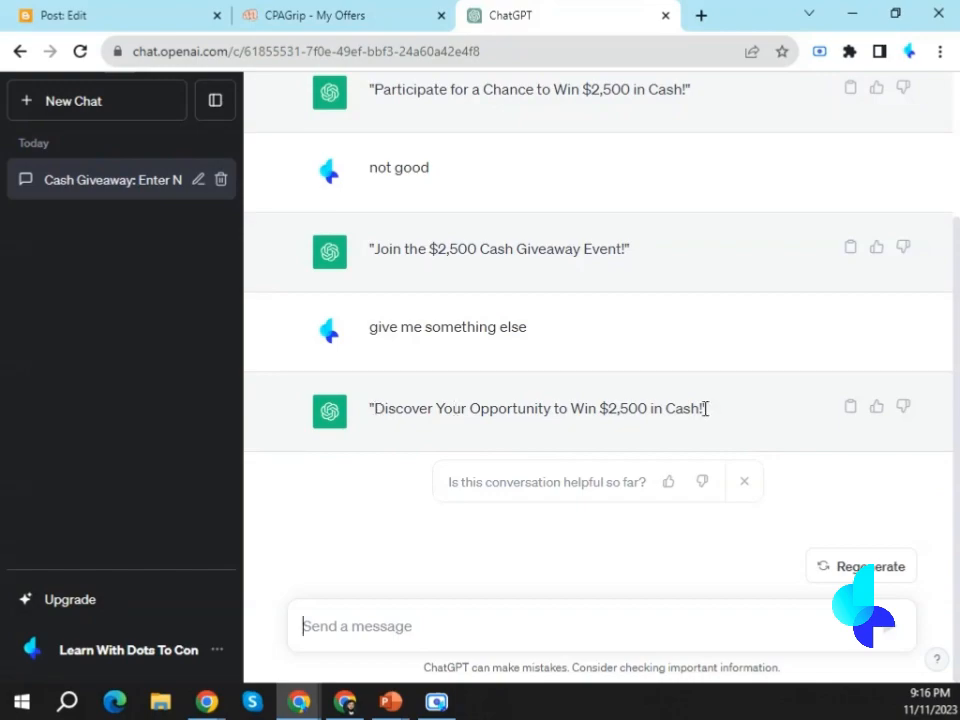
# Copy ChatGPT's title "Discover Your Opportunity to Win $2,500 in Cash!" into the title of the Blogger draft.
pyautogui.moveTo(705, 407); pyautogui.dragTo(372, 426)
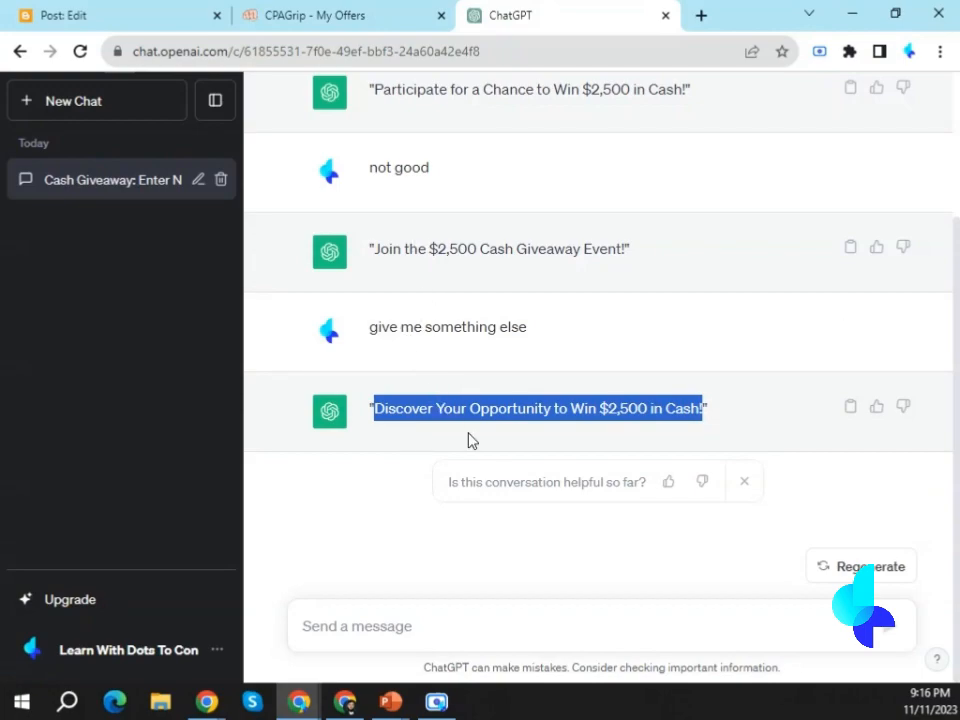
pyautogui.click(137, 10)
pyautogui.hotkey('ctrl', 'v')
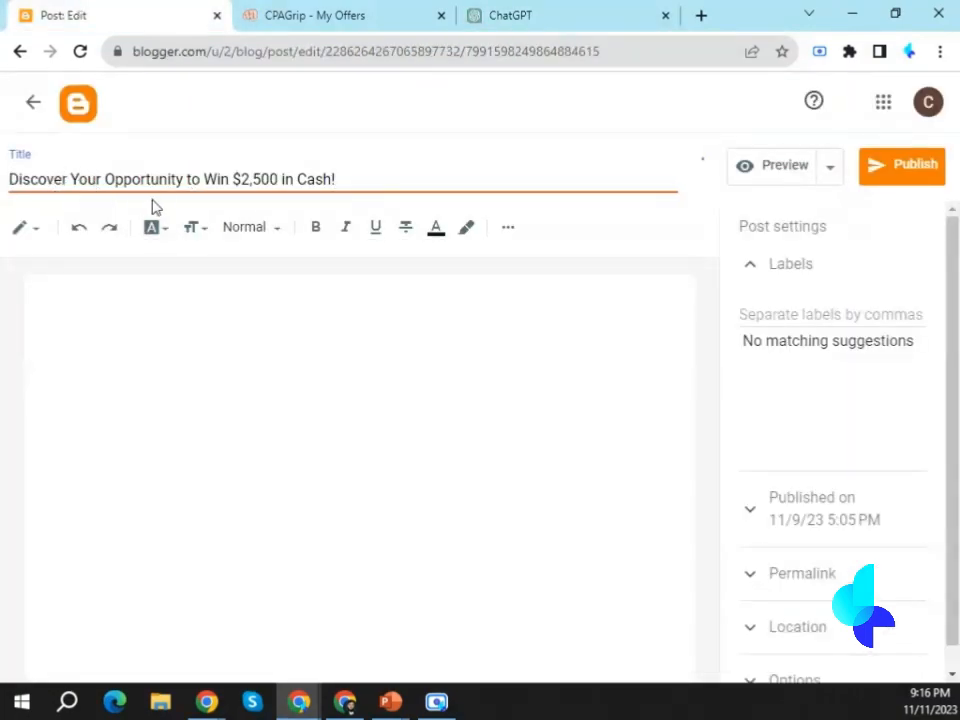
# Change the post title to "Discover Your Opportunity To Earn..!!".
pyautogui.moveTo(186, 179); pyautogui.dragTo(338, 180)
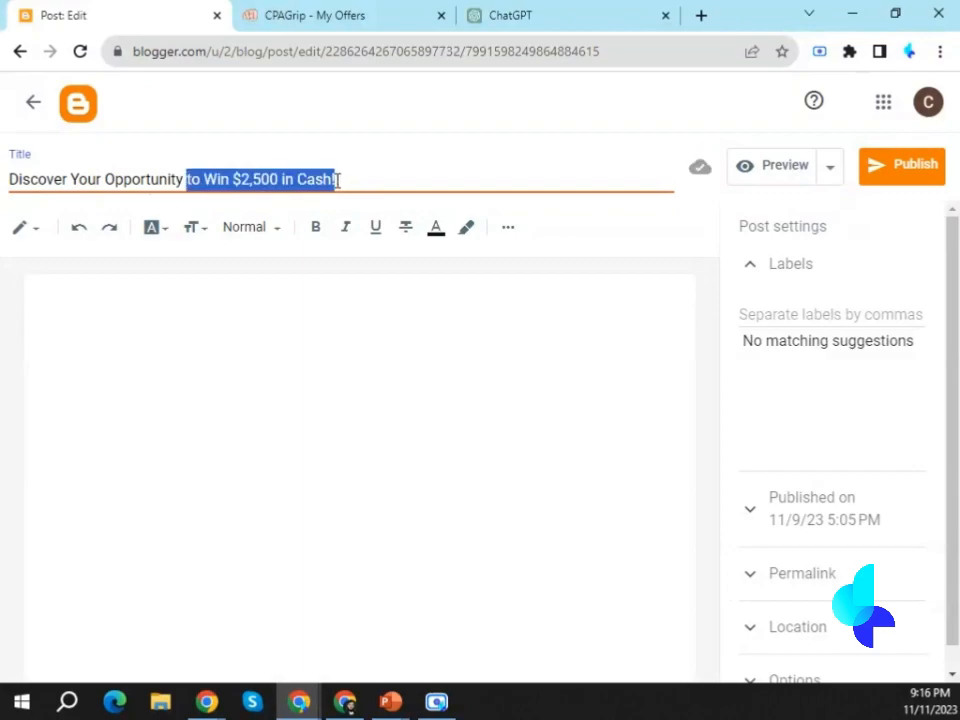
pyautogui.press('BackSpace')
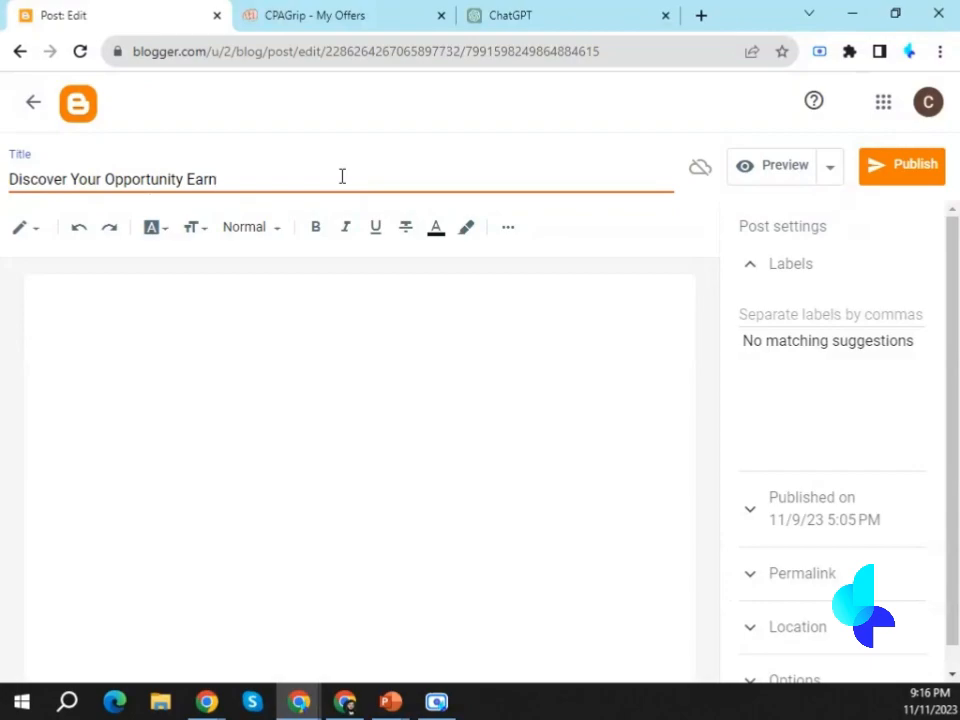
pyautogui.write('Earn..')
pyautogui.write('To')
# Switch the post editor to HTML view and delete the placeholder paragraph code.
pyautogui.click(285, 361)
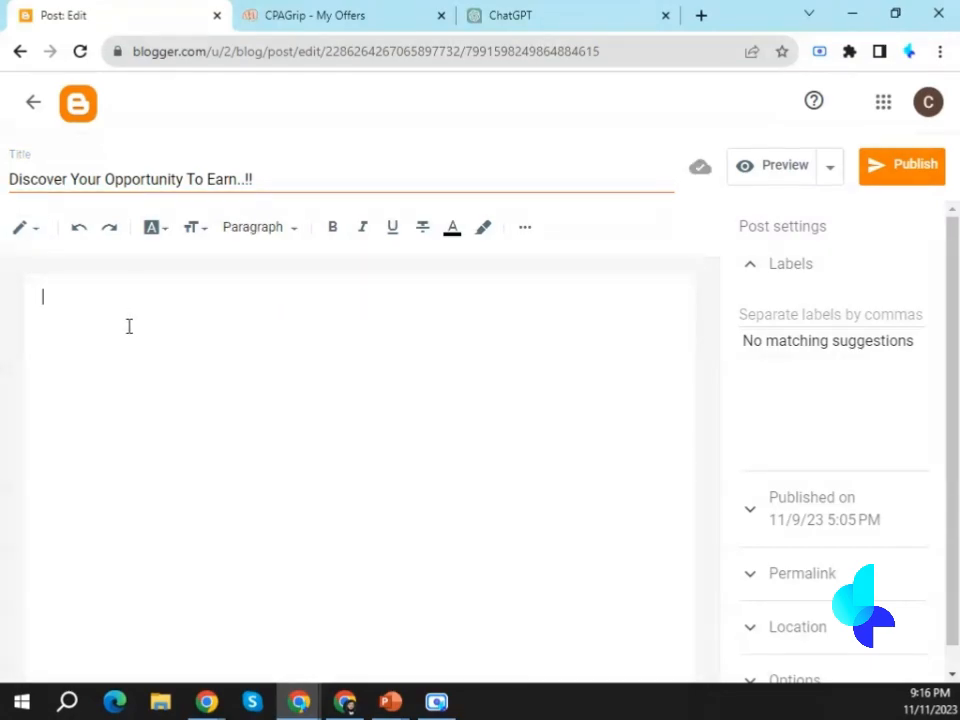
pyautogui.click(27, 231)
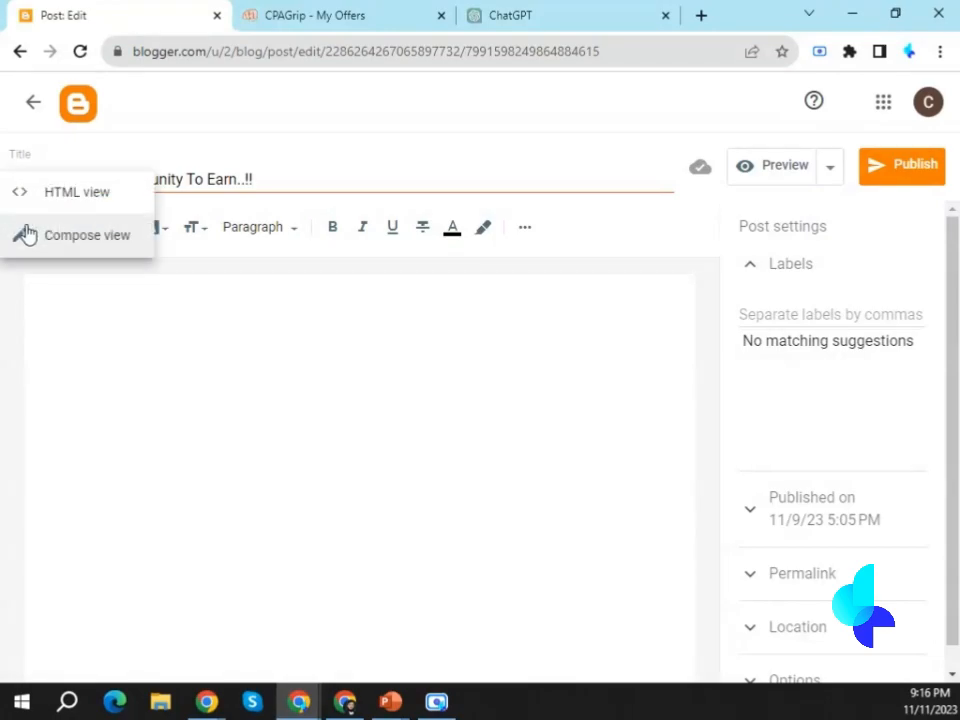
pyautogui.click(67, 204)
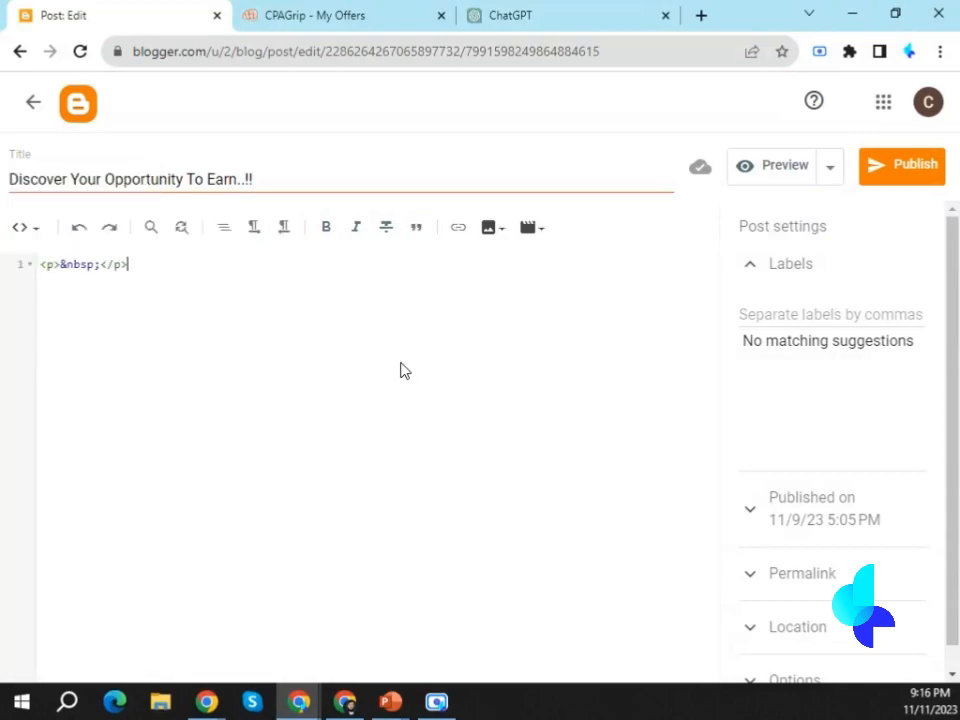
pyautogui.hotkey('ctrl', 'a')
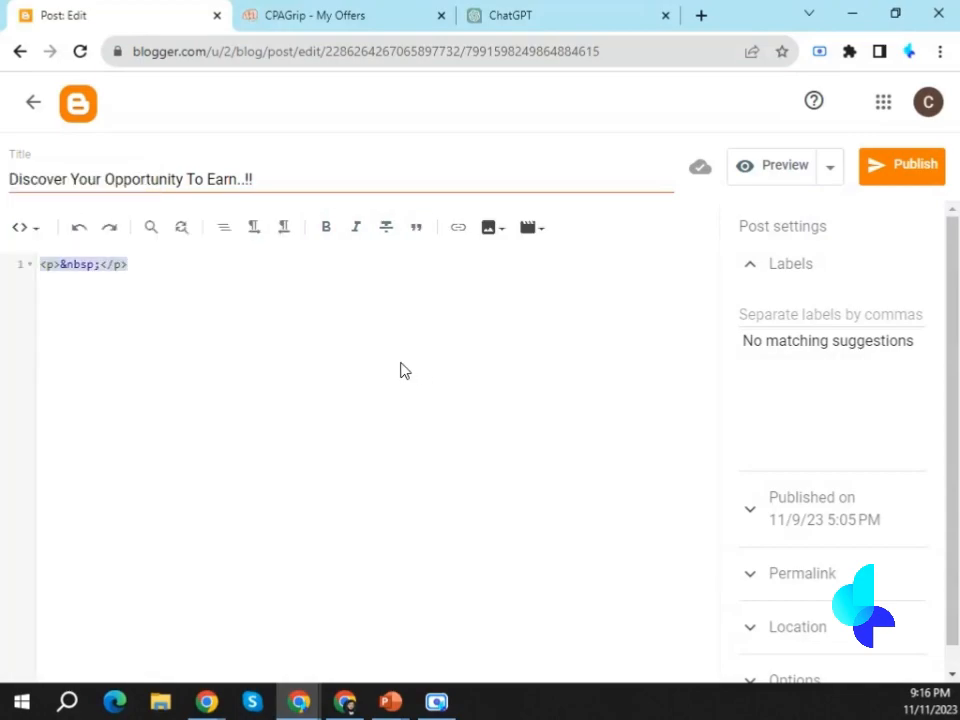
pyautogui.moveTo(332, 326); pyautogui.dragTo(104, 261)
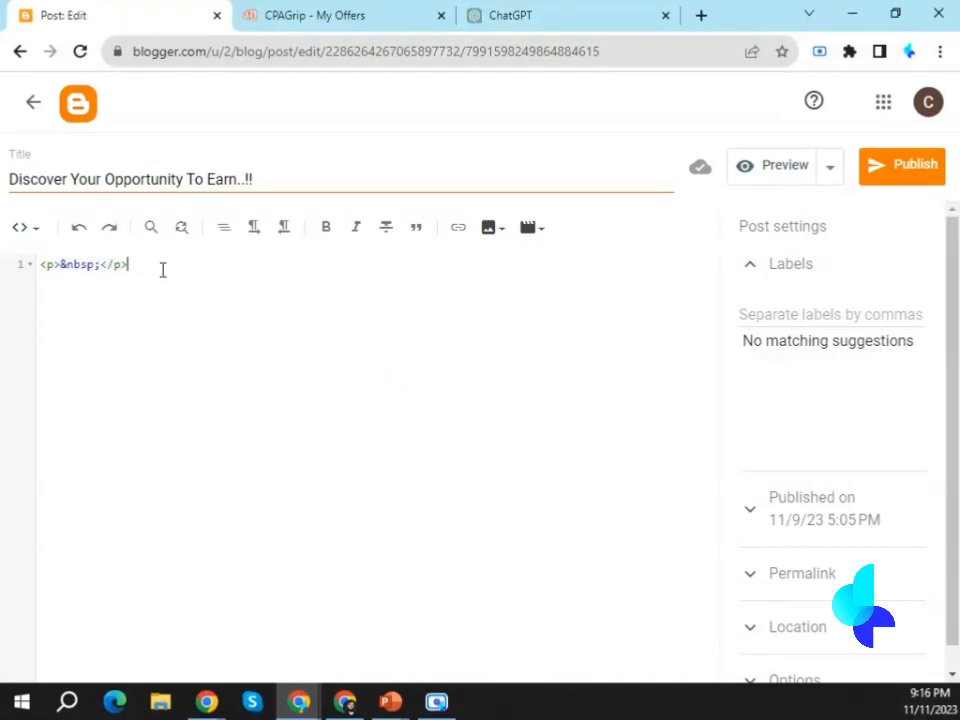
pyautogui.hotkey('ctrl', 'a')
pyautogui.press('BackSpace')
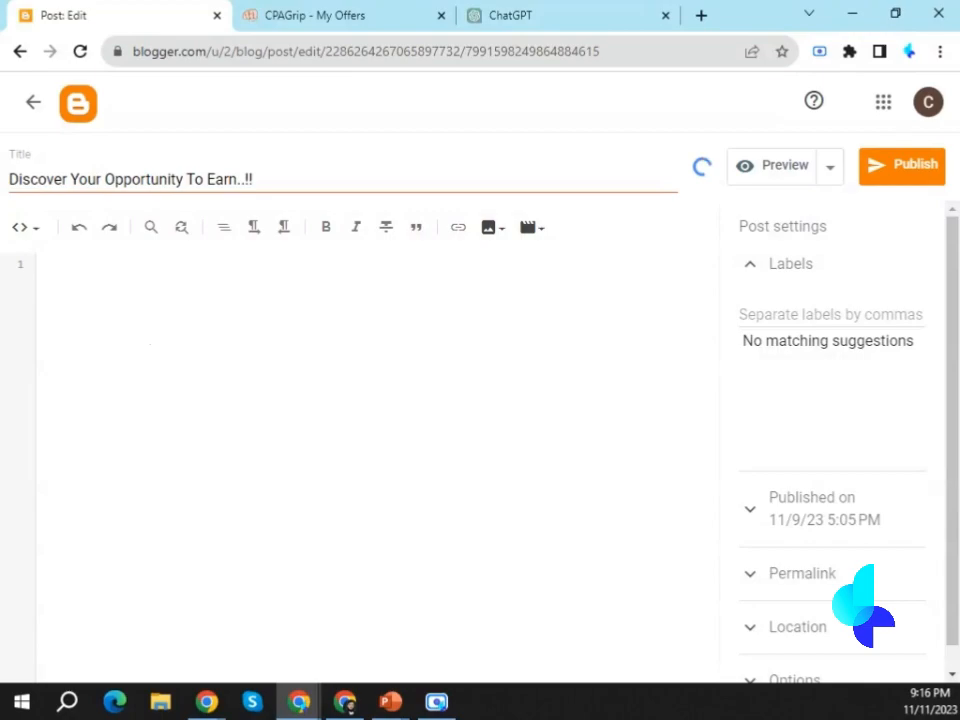
# Copy the entire HTML post template from its text file into the post's code.
pyautogui.press('super+e')
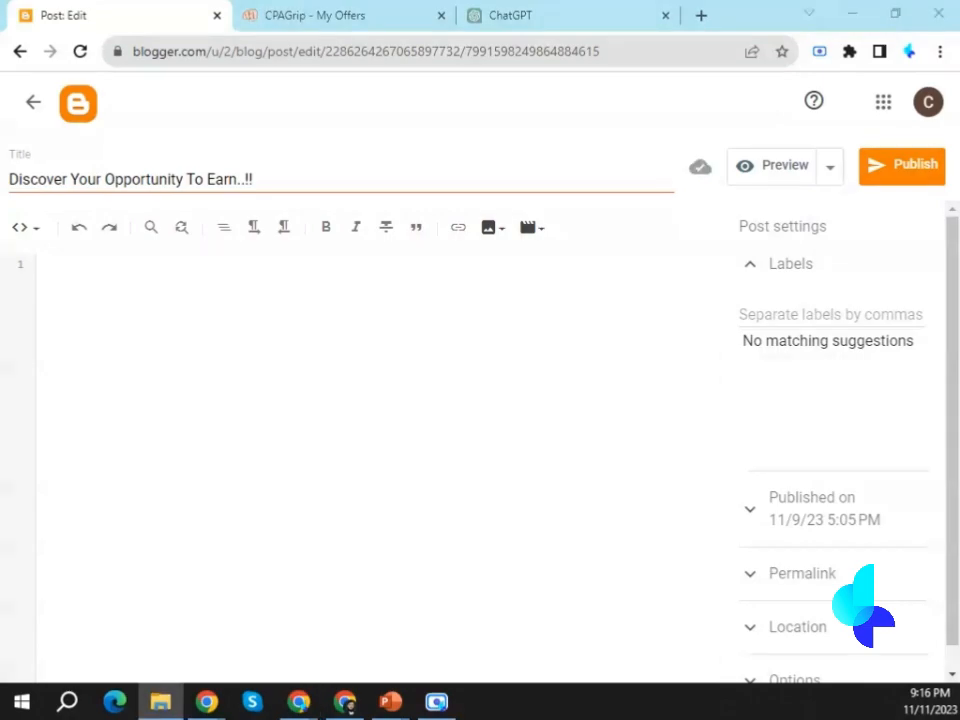
pyautogui.hotkey('ctrl', 'a')
pyautogui.hotkey('ctrl', 'c')
pyautogui.hotkey('alt', 'Tab')
pyautogui.hotkey('ctrl', 'v')
pyautogui.scroll(-5, 190, 455)
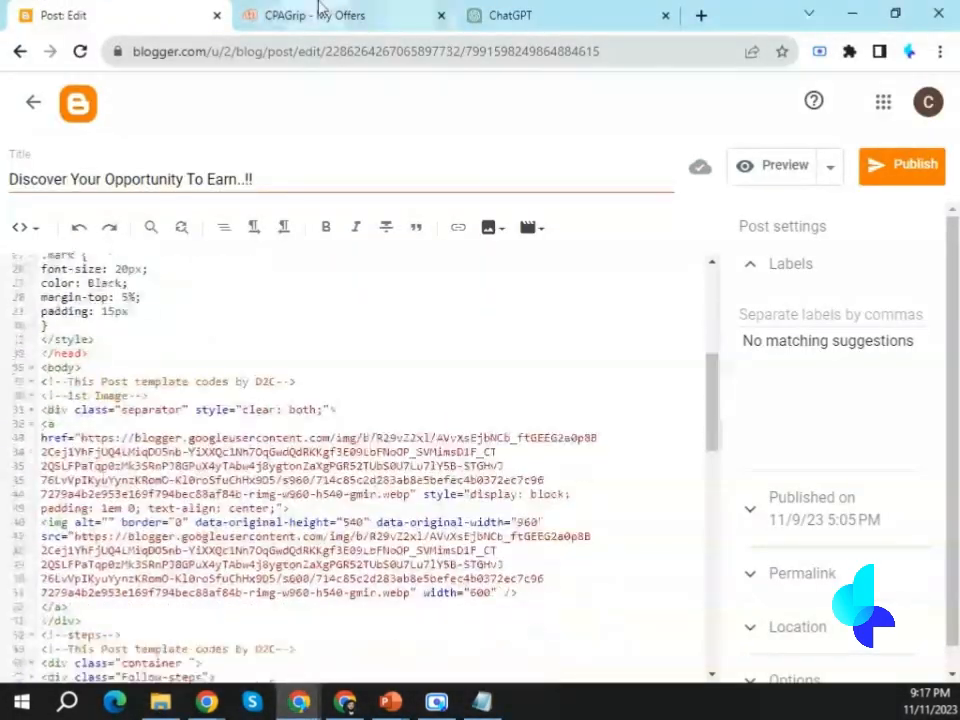
# Open the $2,500.00 cash offer's image from CPAGrip in its own tab and save it to the computer.
pyautogui.click(317, 13)
pyautogui.click(542, 285)
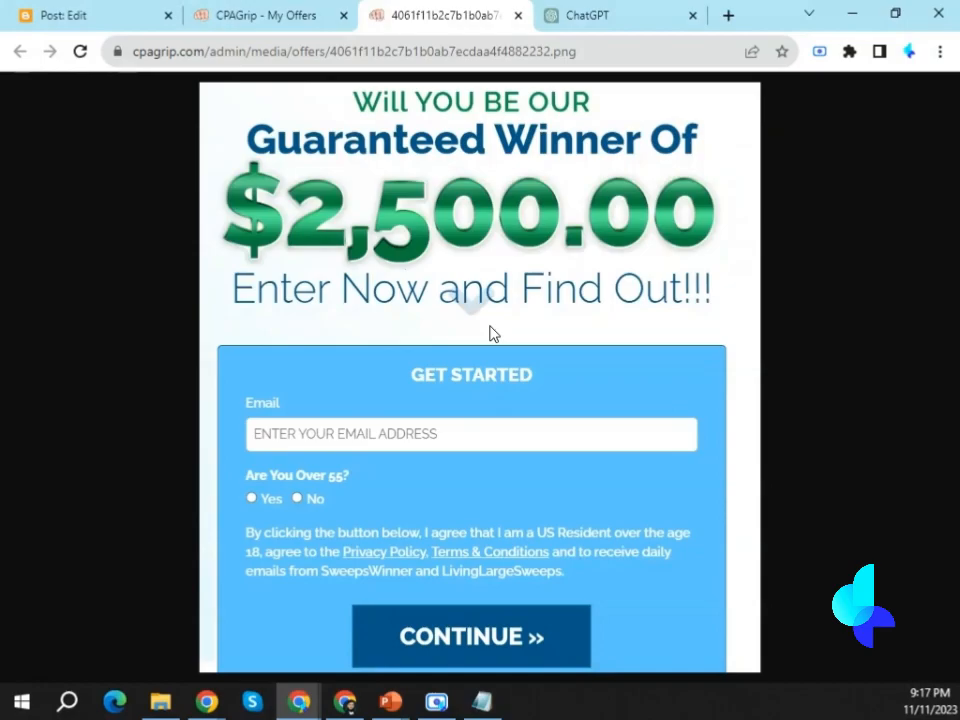
pyautogui.rightClick(488, 326)
pyautogui.click(542, 343)
pyautogui.press('Return')
pyautogui.click(266, 15)
pyautogui.moveTo(191, 141); pyautogui.dragTo(459, 156)
# Delete the old image block below the "1st Image" comment in the template and leave blank lines there.
pyautogui.click(75, 15)
pyautogui.moveTo(41, 302); pyautogui.dragTo(148, 302)
pyautogui.moveTo(41, 316); pyautogui.dragTo(126, 540)
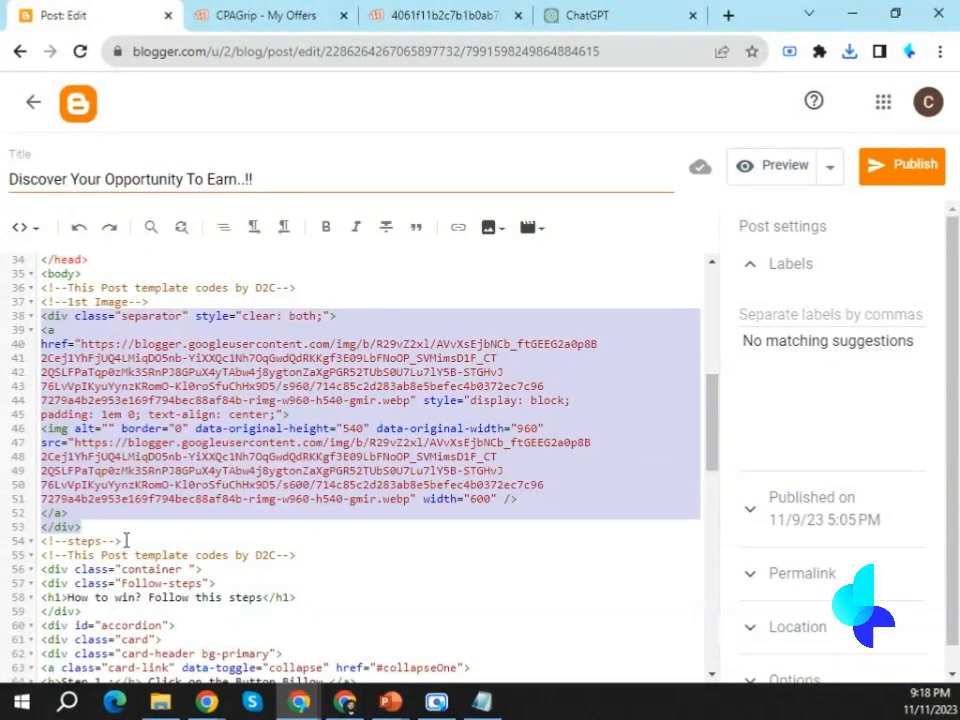
pyautogui.press('BackSpace')
pyautogui.press('Return')
pyautogui.press('Return')
# Insert the saved $2,500.00 offer image into the blank lines below the "1st Image" comment.
pyautogui.click(488, 227)
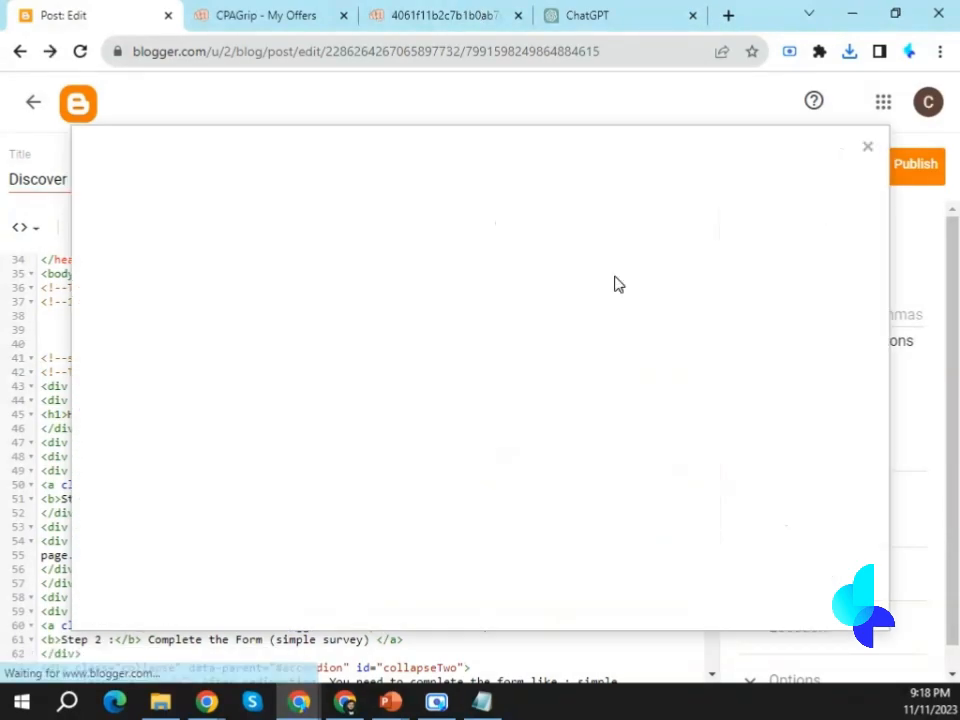
pyautogui.doubleClick(330, 295)
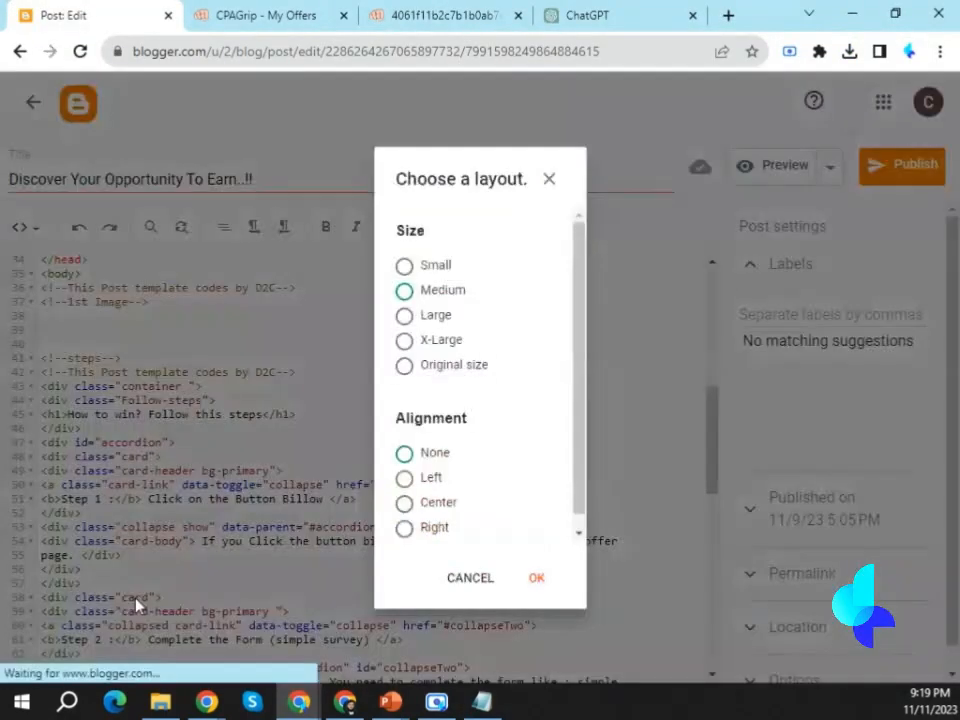
pyautogui.click(536, 576)
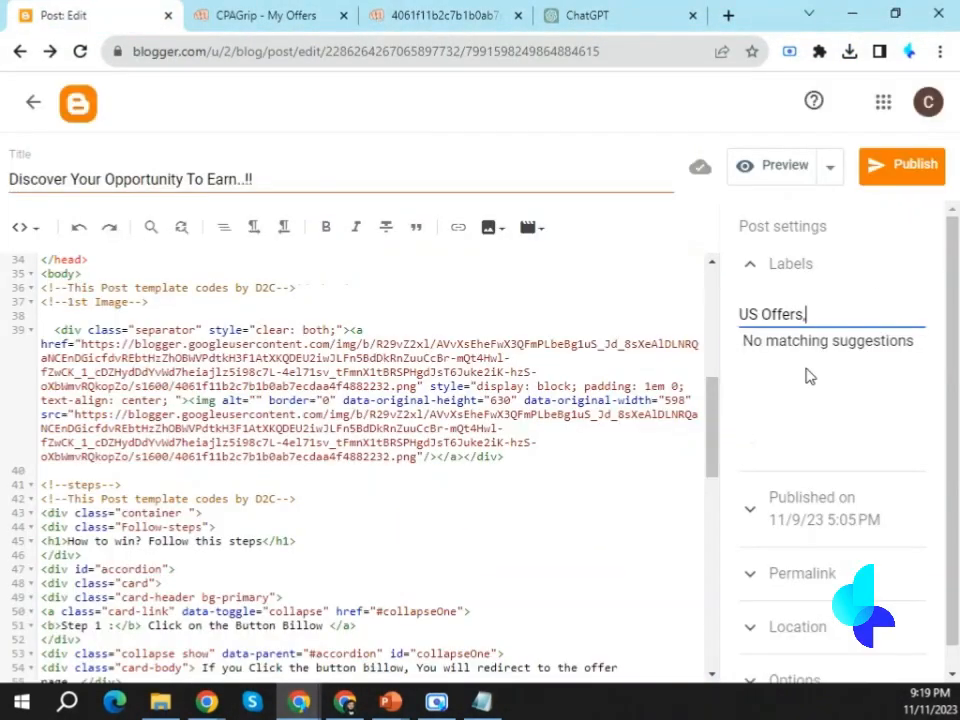
# Label the post "US Offers" and publish it.
pyautogui.click(795, 516)
pyautogui.click(752, 627)
pyautogui.click(902, 172)
pyautogui.click(600, 430)
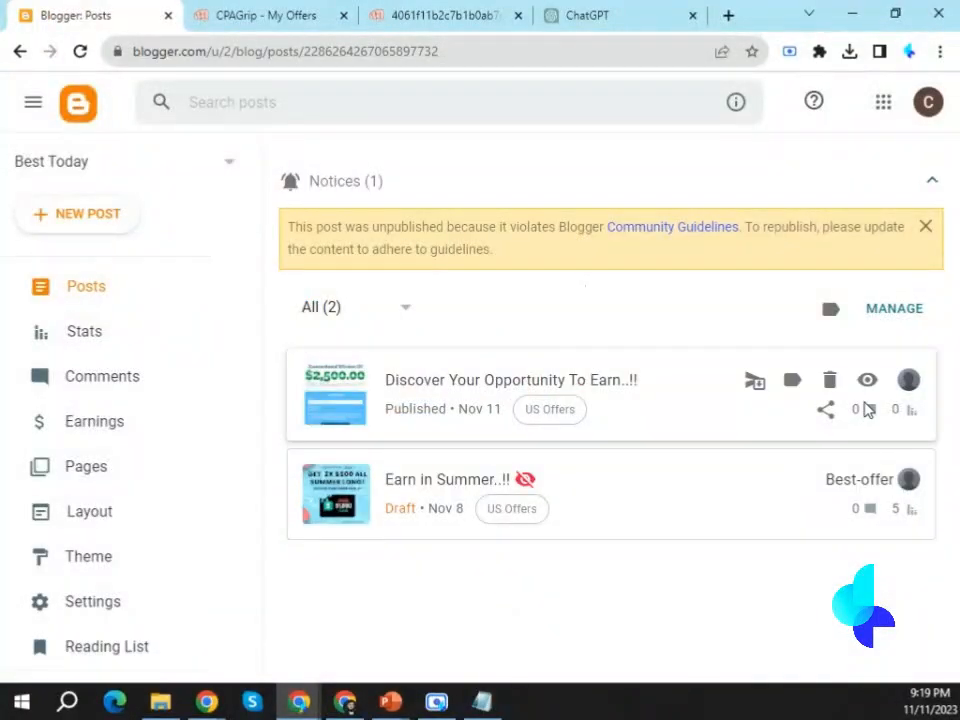
# View the published "Discover Your Opportunity To Earn..!!" post and review its image and steps section.
pyautogui.click(868, 382)
pyautogui.scroll(-3, 332, 223)
pyautogui.click(79, 636)
pyautogui.scroll(-5, 300, 420)
# Copy the $2,500.00 offer's tracking link from CPAGrip, then reopen the published post's code and find "claim".
pyautogui.click(379, 13)
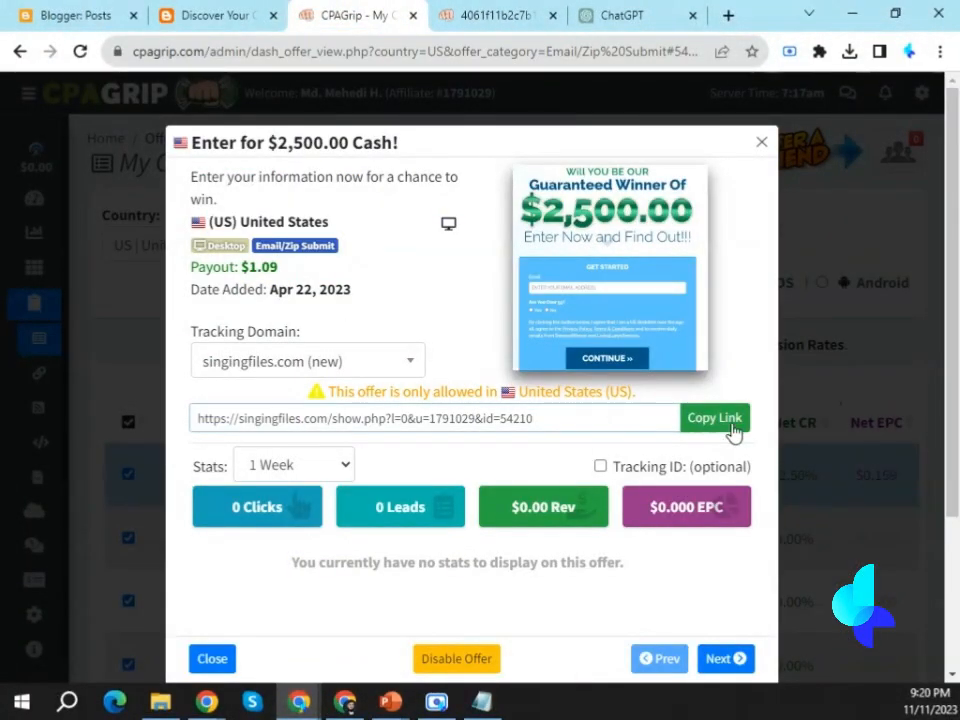
pyautogui.click(716, 418)
pyautogui.click(75, 15)
pyautogui.click(403, 386)
pyautogui.click(150, 230)
pyautogui.write('claim')
pyautogui.press('Return')
# Replace the claim button's link in the post code with the copied tracking link and go back to the post list.
pyautogui.scroll(5, 643, 409)
pyautogui.scroll(-5, 643, 409)
pyautogui.moveTo(312, 434); pyautogui.dragTo(539, 436)
pyautogui.press('BackSpace')
pyautogui.rightClick(317, 433)
pyautogui.click(379, 305)
pyautogui.click(31, 103)
# Test the "Claim your offer" button on the live post and look over the page.
pyautogui.click(868, 380)
pyautogui.click(313, 289)
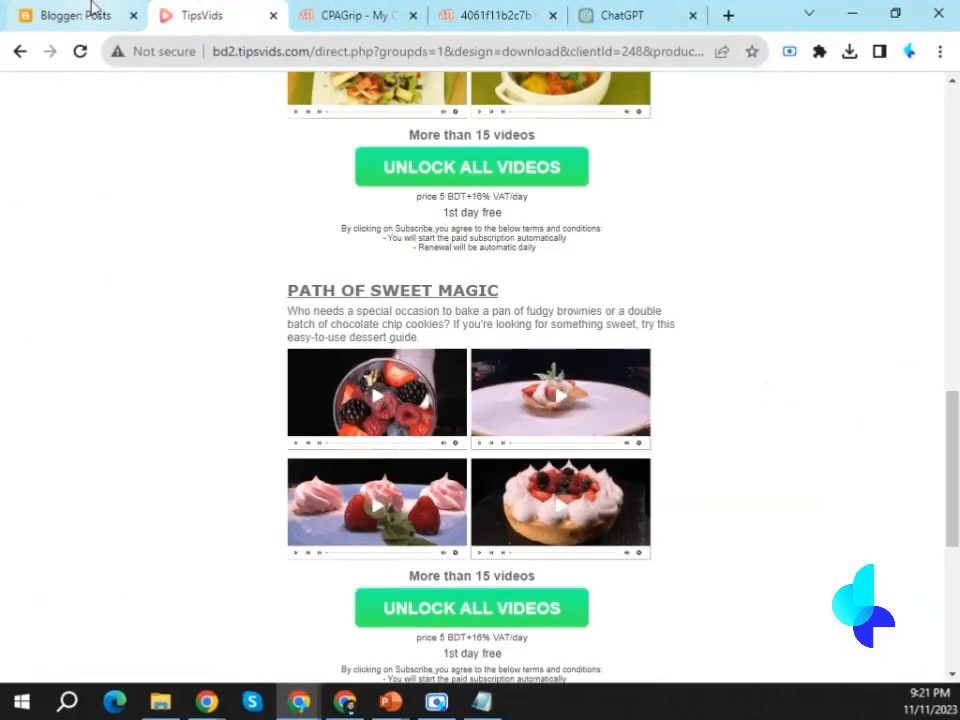
pyautogui.hotkey('ctrl', 'w')
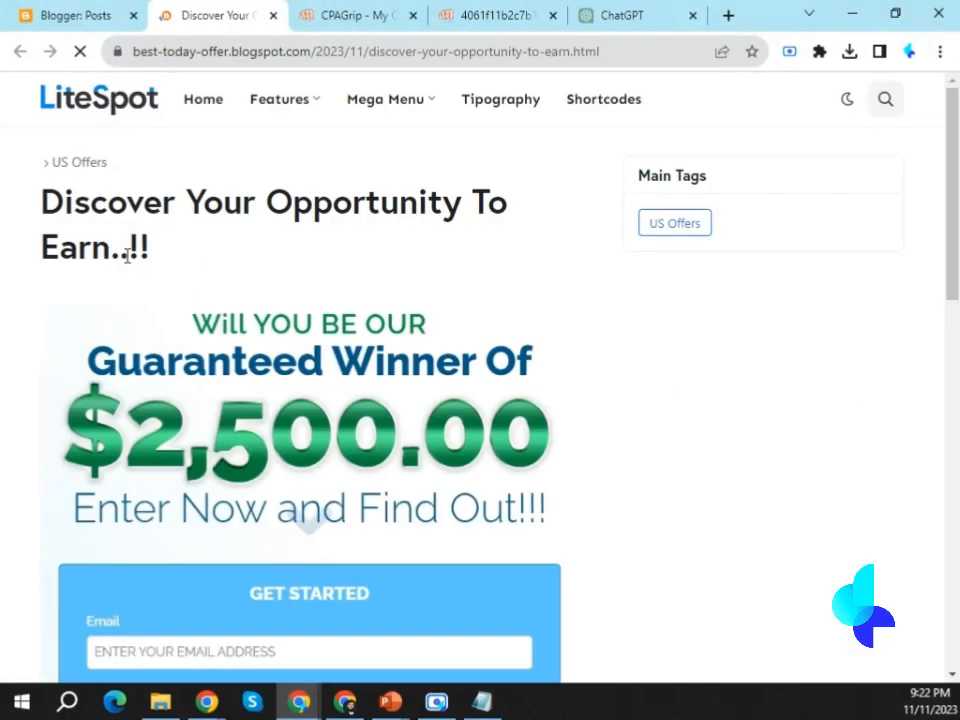
pyautogui.scroll(-15, 330, 560)
pyautogui.scroll(12, 358, 373)
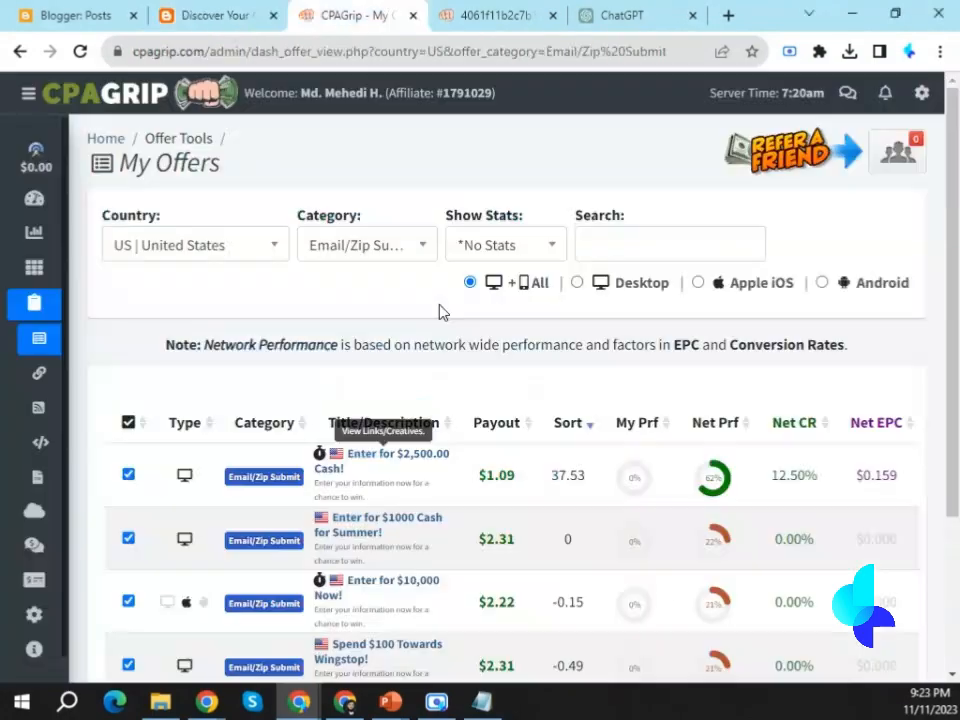
# List the United Kingdom offers in CPAGrip, open the Opera GX offer's image in a new tab and copy its title.
pyautogui.click(195, 245)
pyautogui.write('un')
pyautogui.click(216, 392)
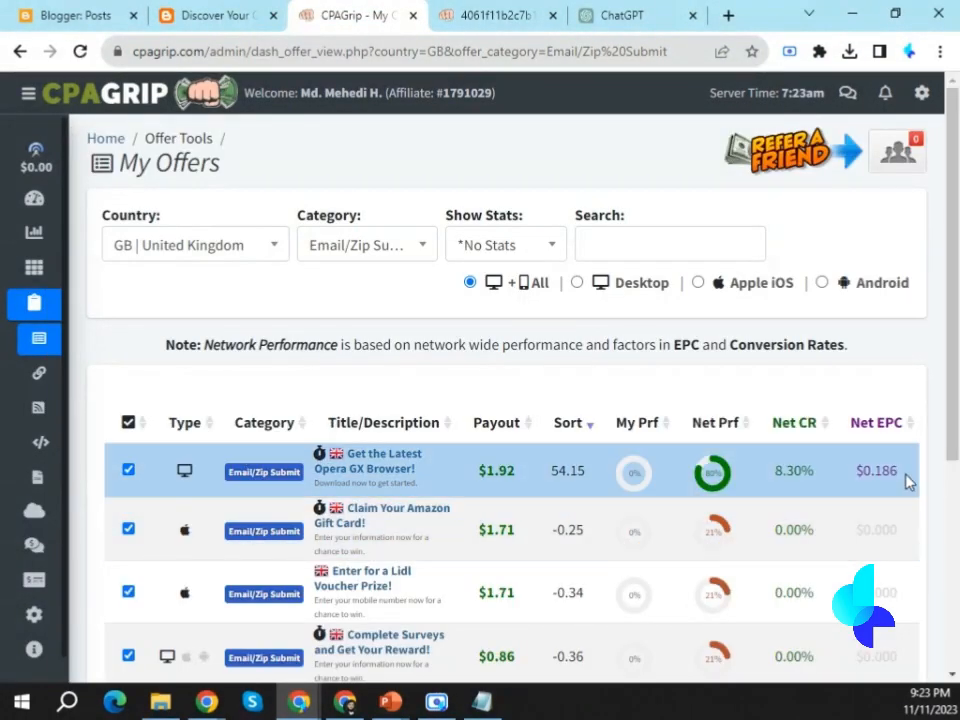
pyautogui.click(906, 482)
pyautogui.rightClick(574, 244)
pyautogui.moveTo(191, 143); pyautogui.dragTo(514, 143)
# Discard the "Earn in Summer..!!" draft and create a post titled "Get the Latest Opera GX Browser!" with the HTML template code.
pyautogui.click(579, 439)
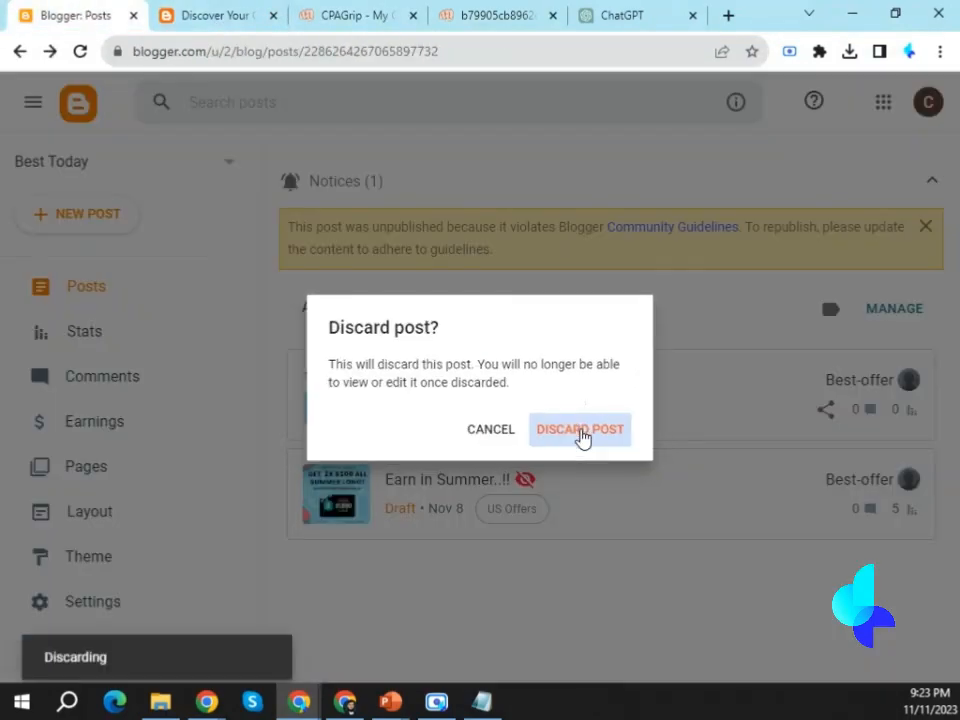
pyautogui.click(98, 230)
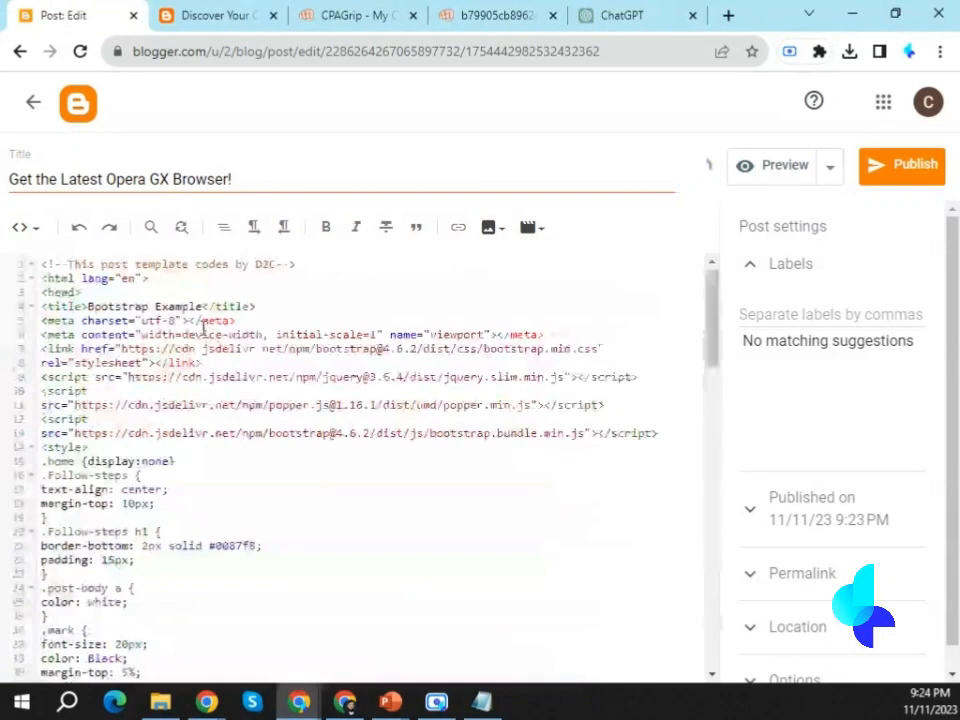
# Clear the template's first image block from the Opera GX post's code, leaving blank lines for a new image.
pyautogui.scroll(-5, 360, 400)
pyautogui.moveTo(41, 316); pyautogui.dragTo(83, 527)
pyautogui.press('BackSpace')
pyautogui.press('Return')
pyautogui.press('Return')
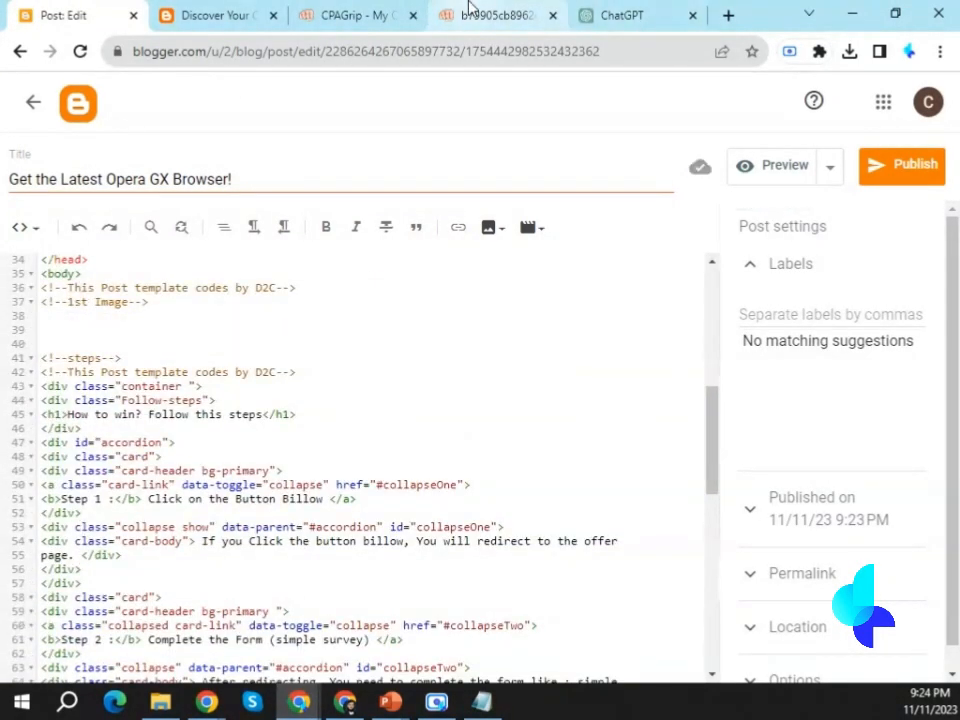
# Save the Opera GX offer's image from its browser tab to the computer.
pyautogui.click(484, 14)
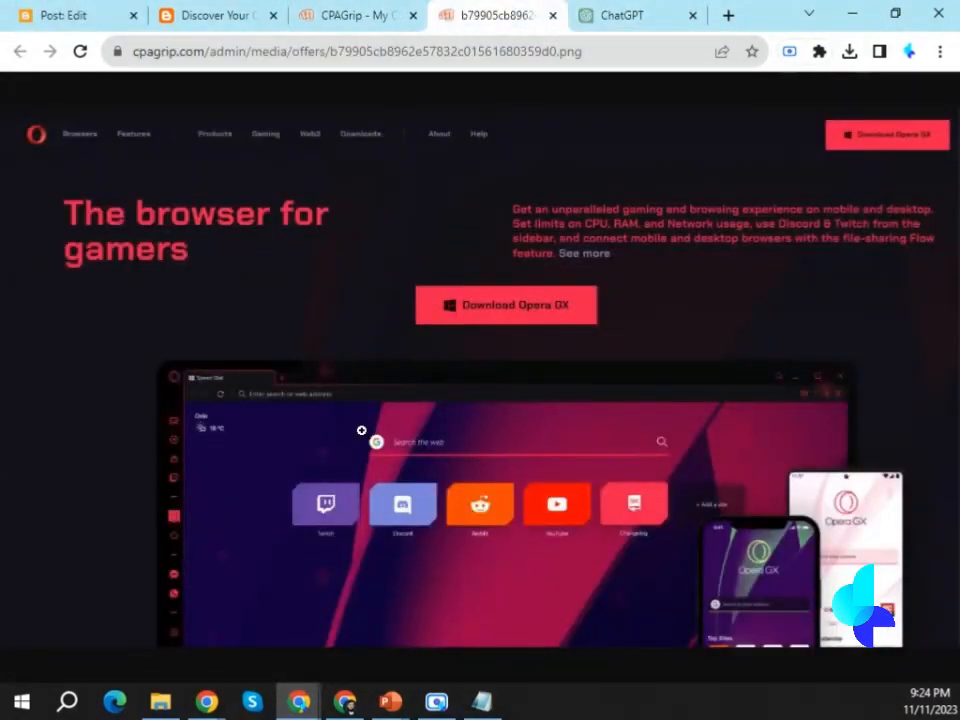
pyautogui.rightClick(405, 261)
pyautogui.click(460, 301)
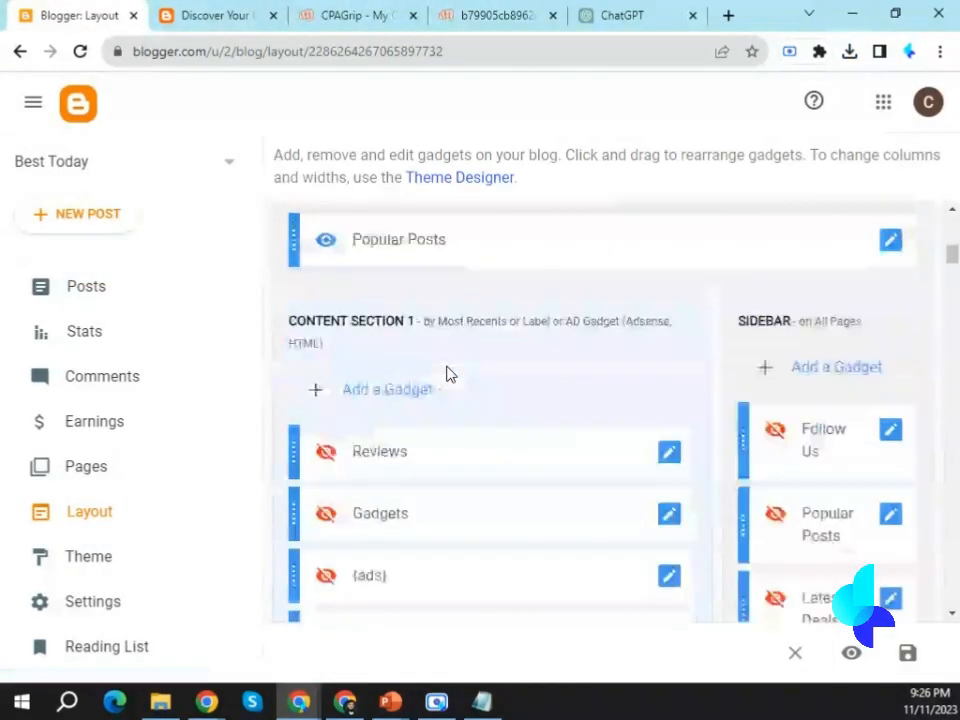
# Examine the live blog's home page, the Opera GX post, and the Features and Mega Menu header menus.
pyautogui.scroll(-3, 440, 365)
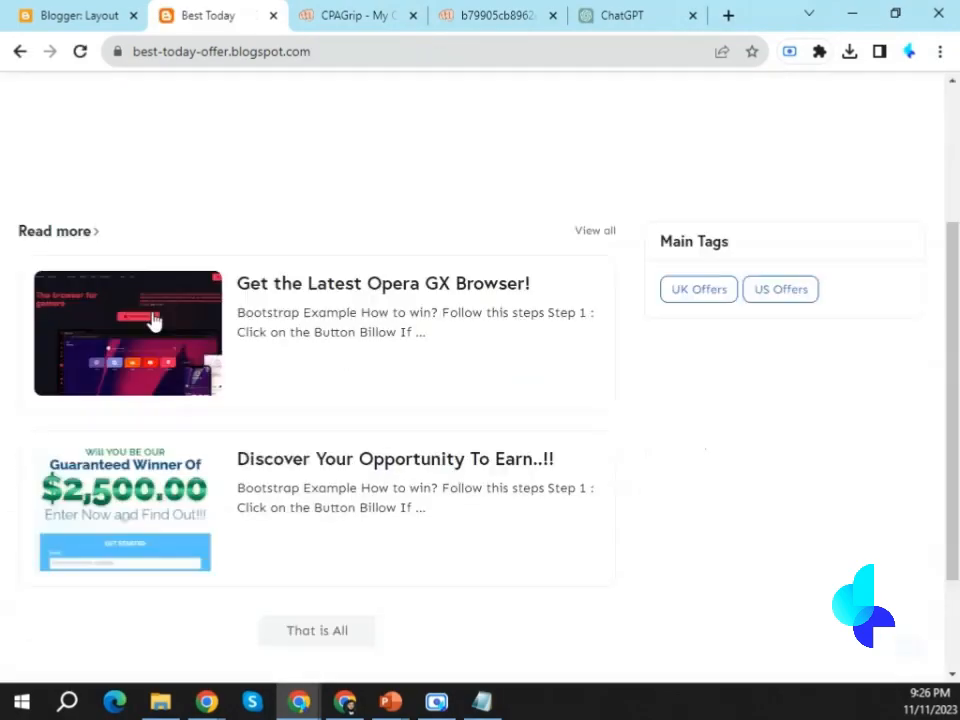
pyautogui.scroll(3, 322, 300)
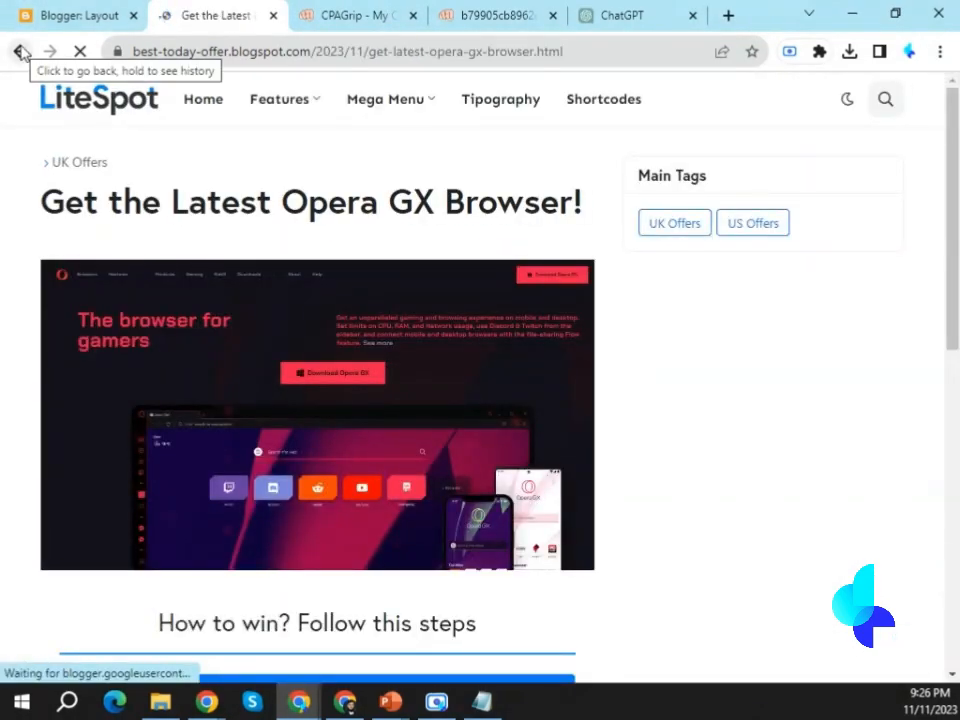
pyautogui.click(20, 51)
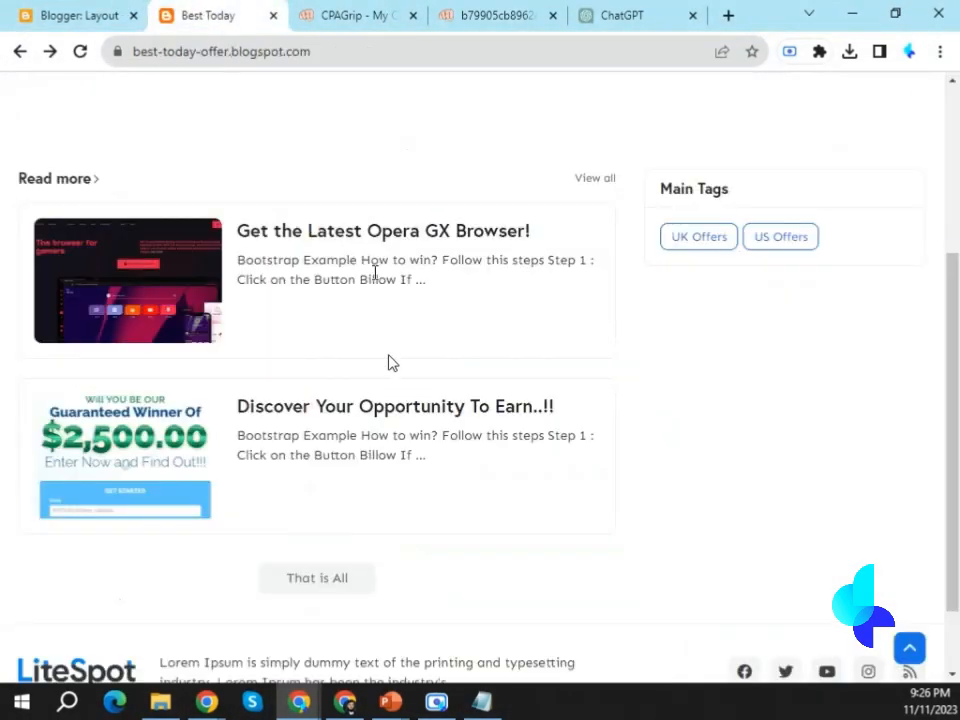
pyautogui.scroll(3, 362, 384)
pyautogui.click(294, 527)
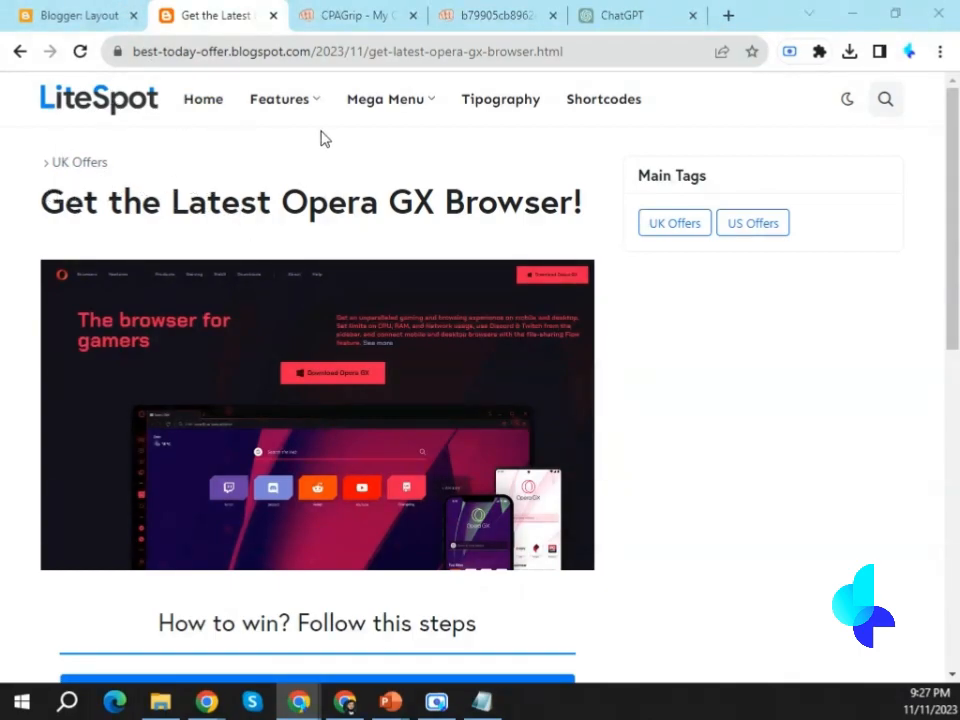
pyautogui.moveTo(301, 114)
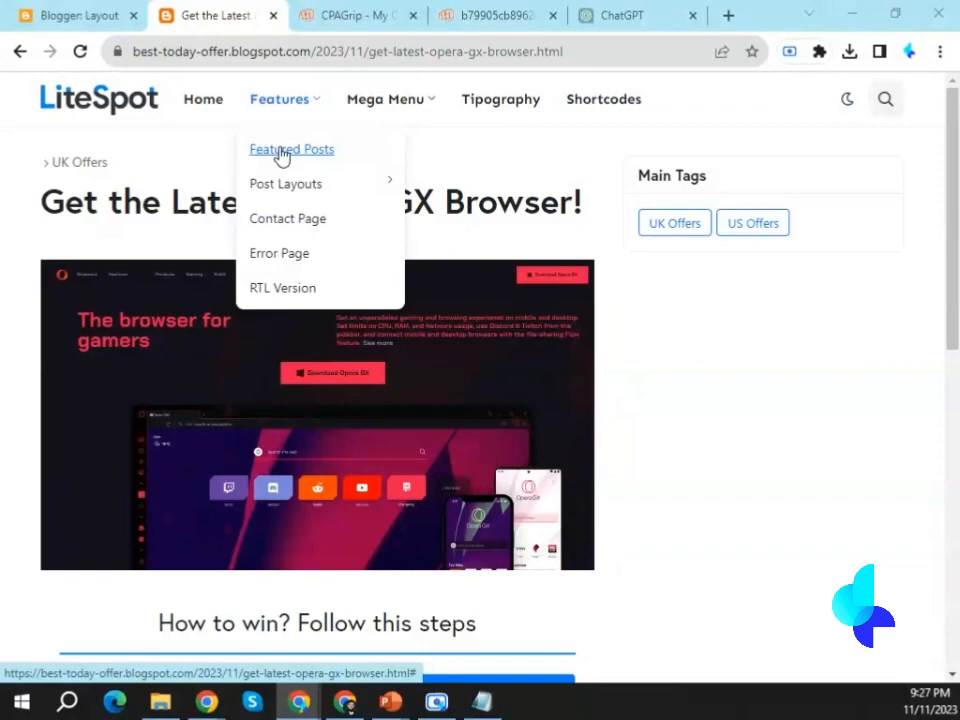
pyautogui.moveTo(281, 199)
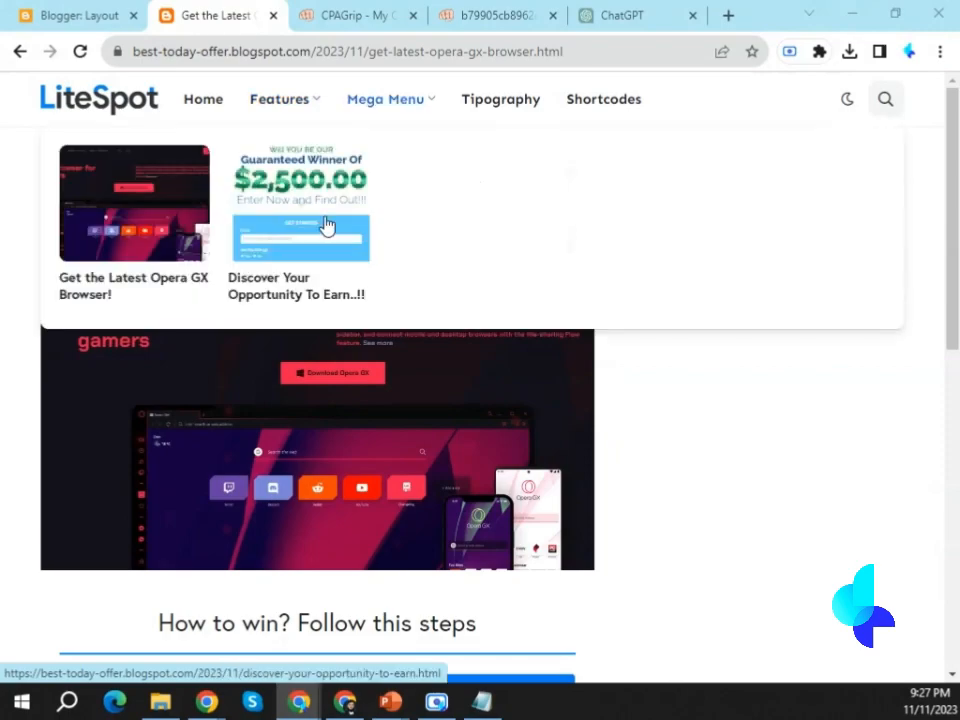
# Open the header menu's Link List gadget for configuration in the blog's layout.
pyautogui.click(127, 8)
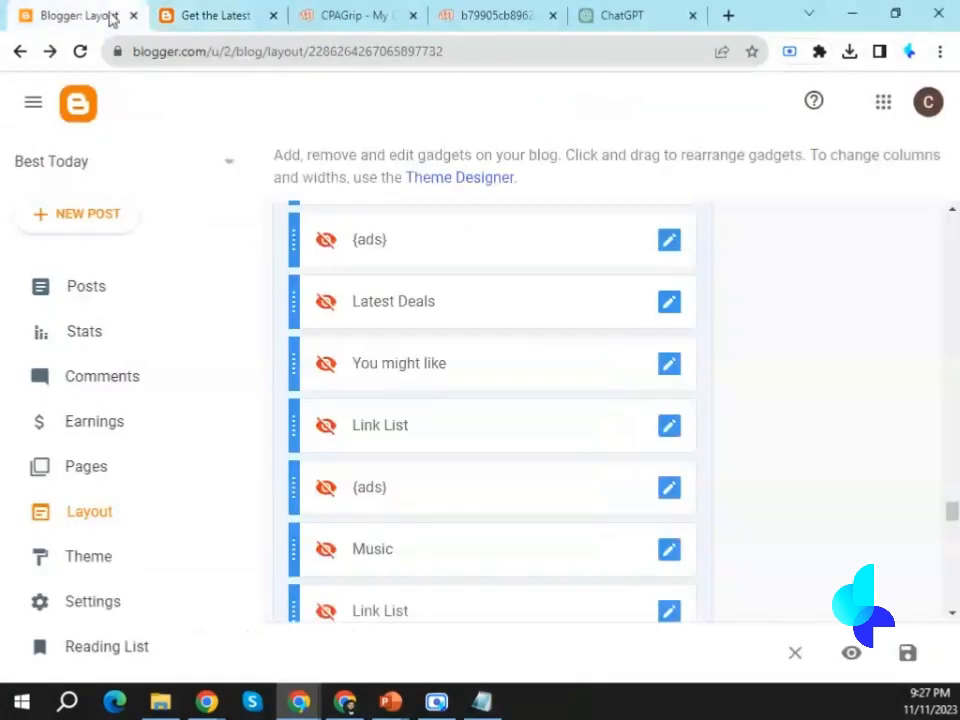
pyautogui.click(110, 515)
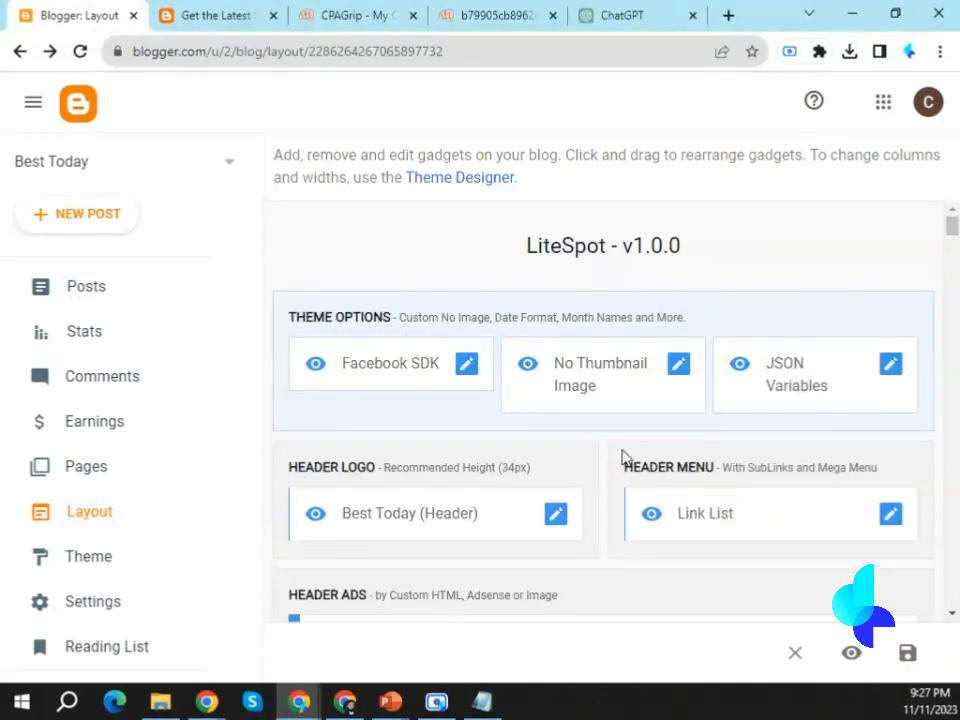
pyautogui.scroll(-2, 586, 442)
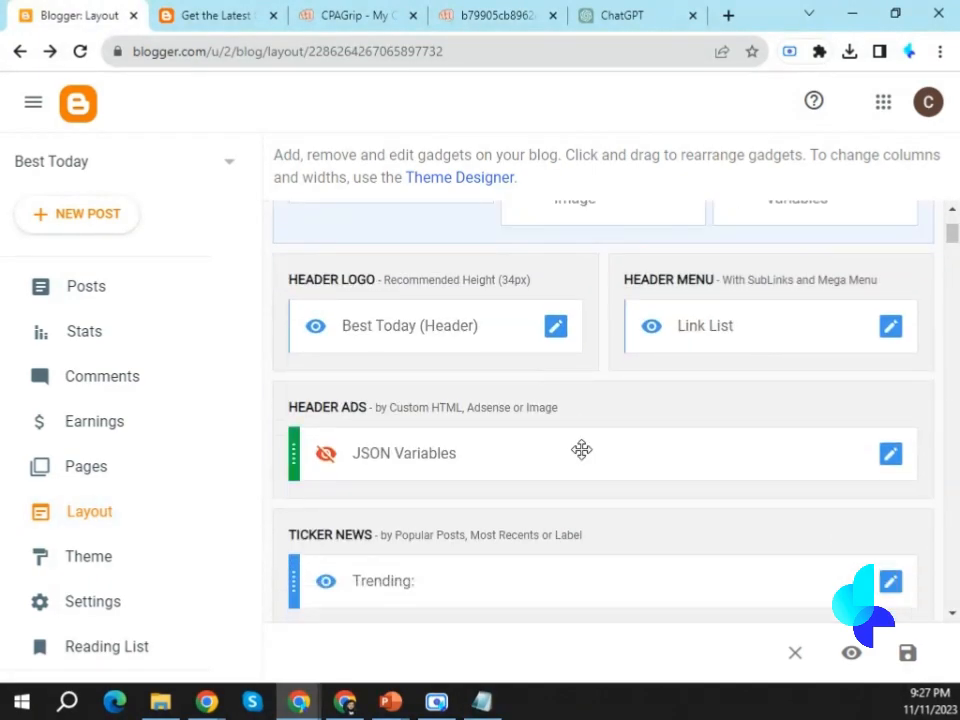
pyautogui.scroll(-2, 395, 413)
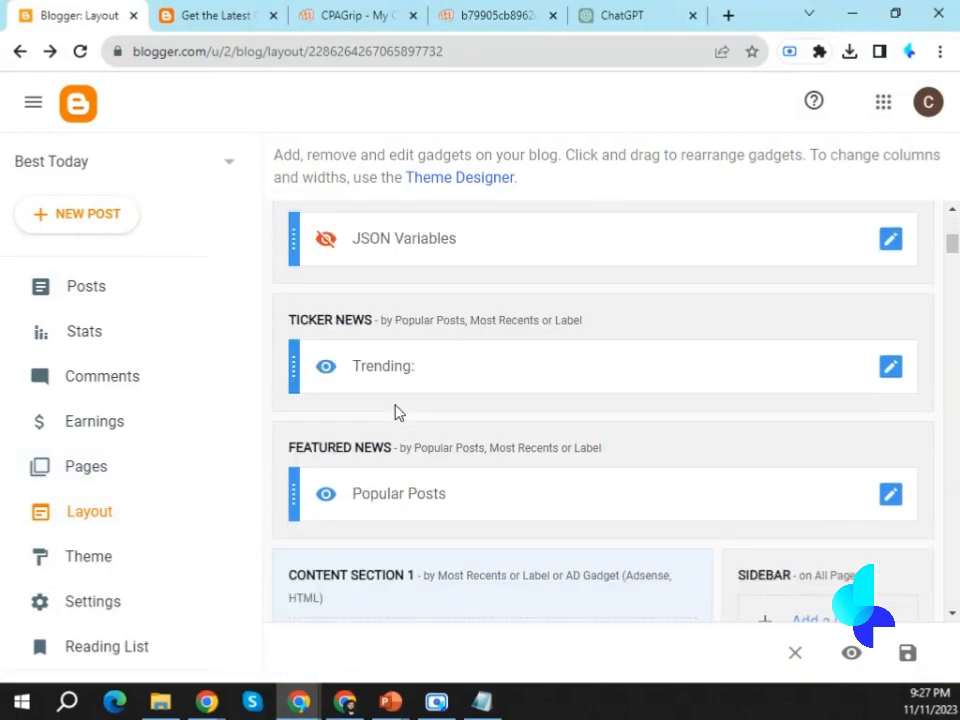
pyautogui.scroll(-3, 829, 497)
pyautogui.scroll(6, 701, 495)
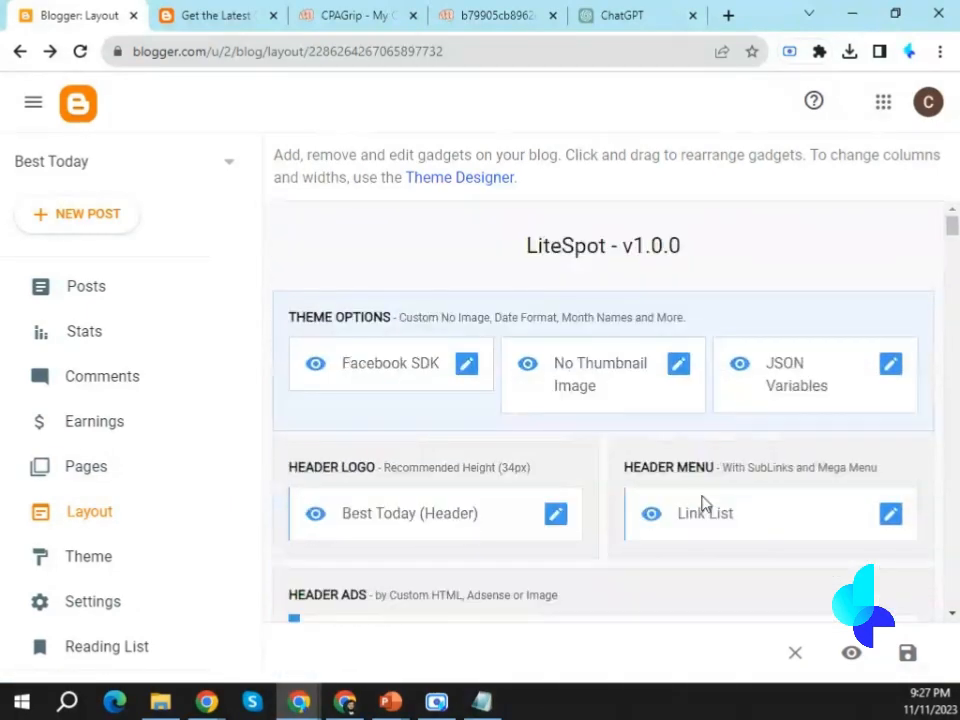
pyautogui.scroll(-2, 765, 486)
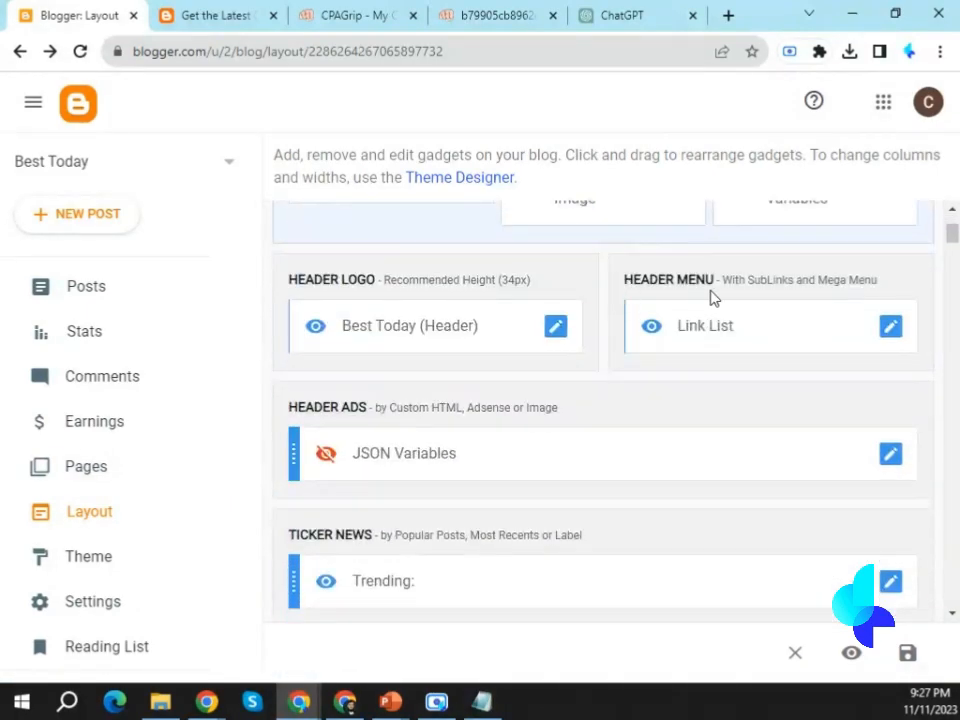
pyautogui.click(890, 327)
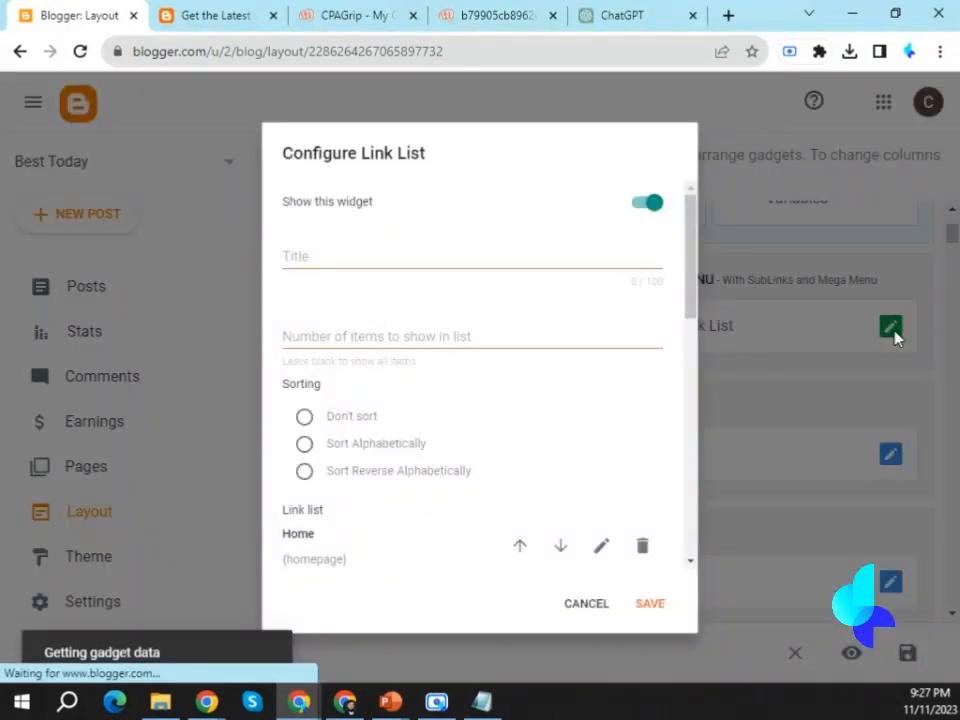
# Compare the Link List entries from Home to Shortcodes with the header menu on the live Opera GX post.
pyautogui.scroll(-3, 422, 362)
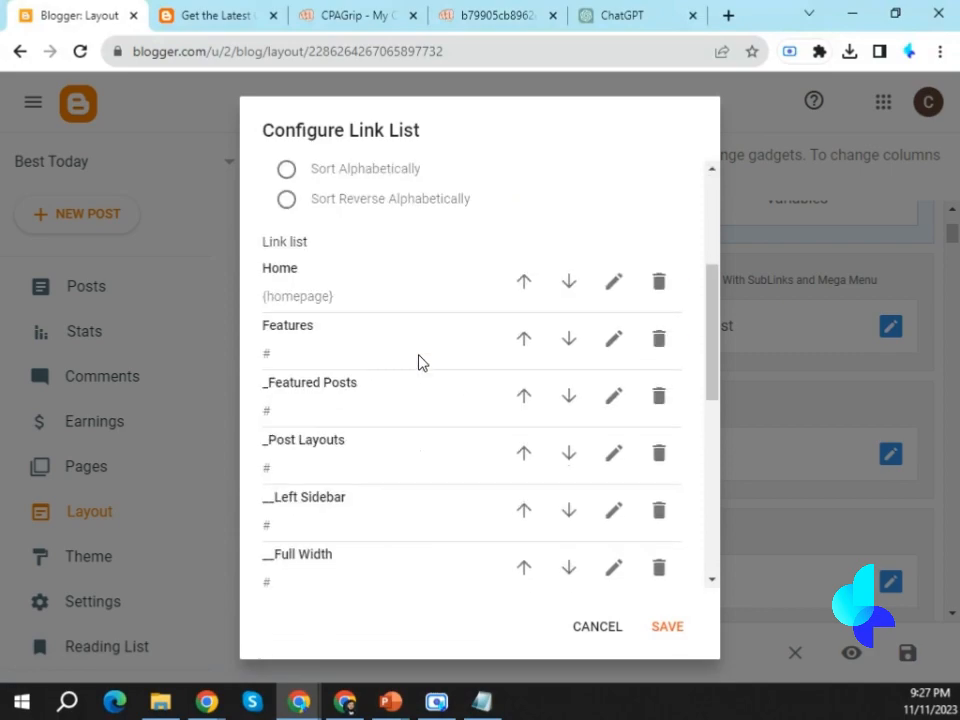
pyautogui.click(190, 12)
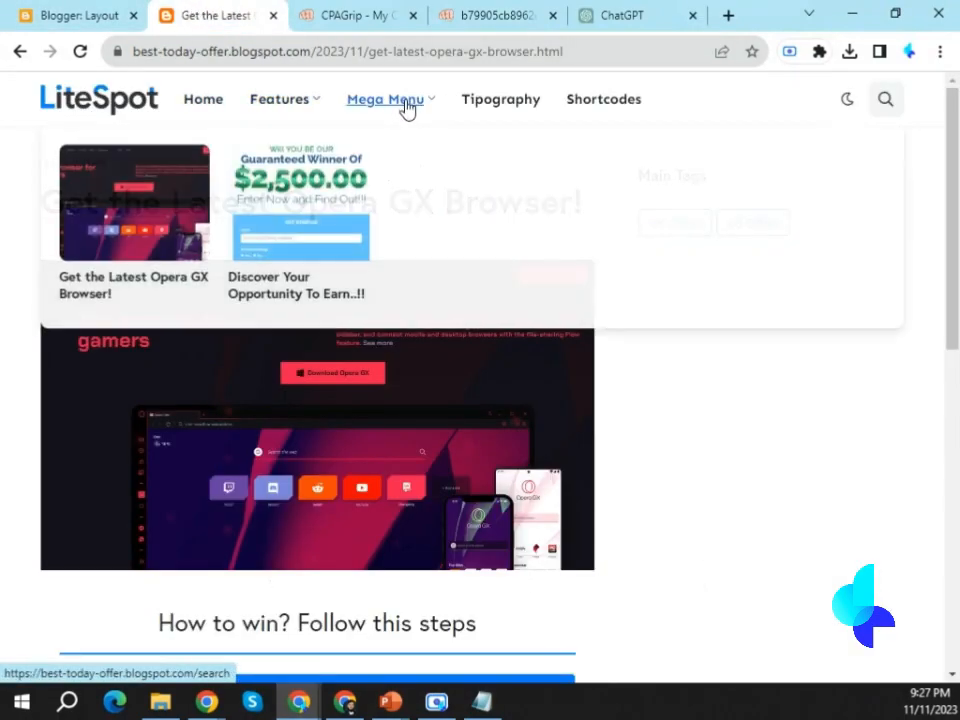
pyautogui.click(95, 12)
pyautogui.moveTo(264, 268); pyautogui.dragTo(300, 272)
pyautogui.moveTo(263, 327); pyautogui.dragTo(307, 329)
pyautogui.scroll(-2, 343, 364)
pyautogui.scroll(-5, 343, 371)
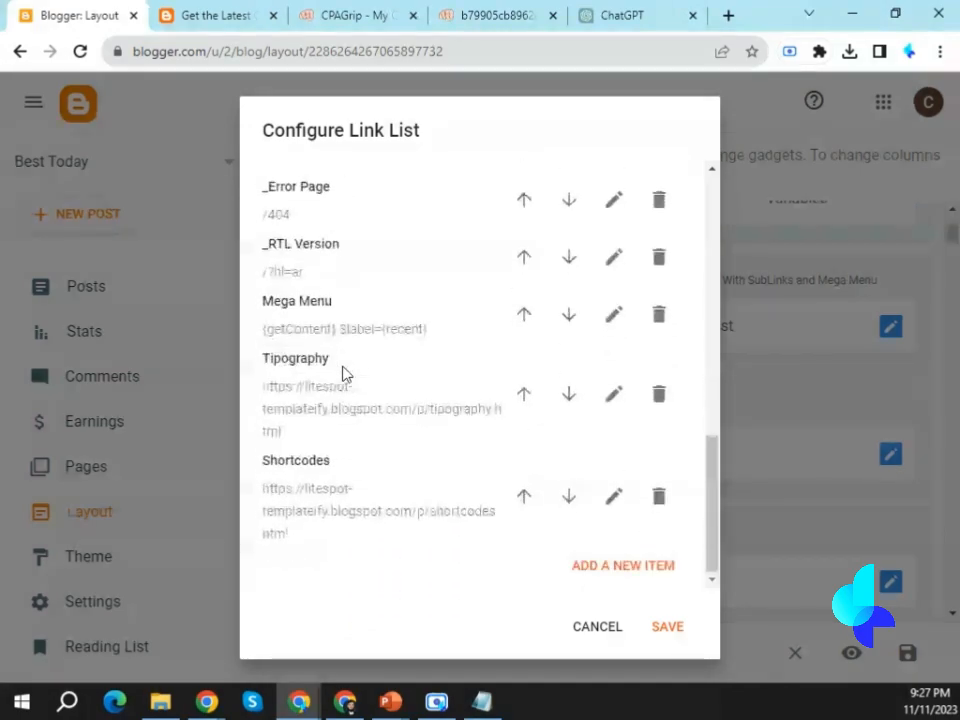
pyautogui.moveTo(263, 301); pyautogui.dragTo(316, 305)
pyautogui.moveTo(268, 358); pyautogui.dragTo(330, 359)
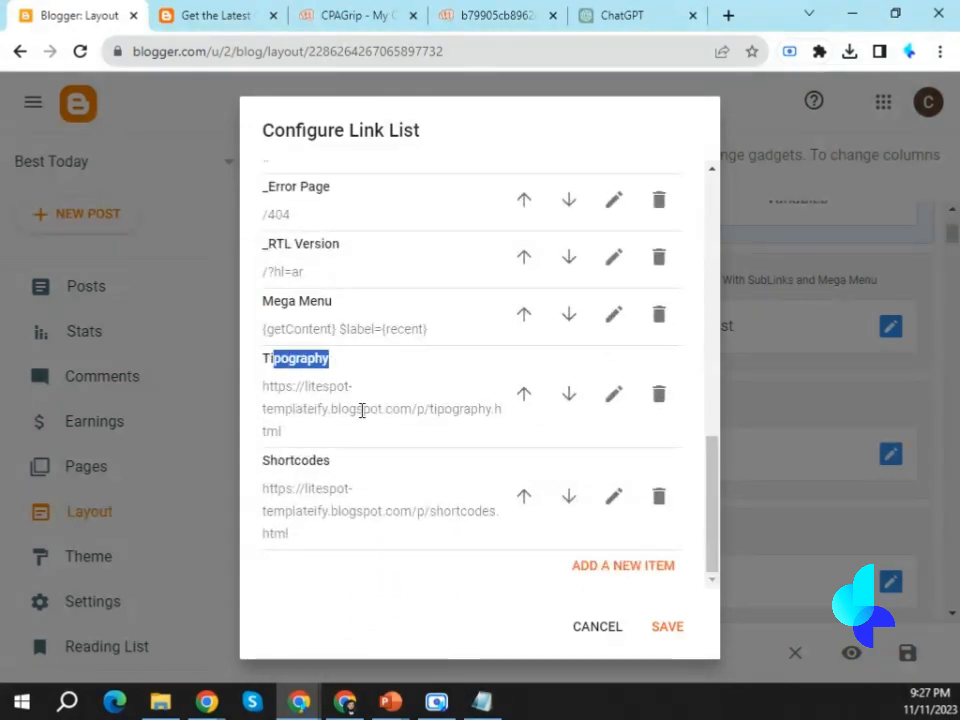
pyautogui.click(223, 11)
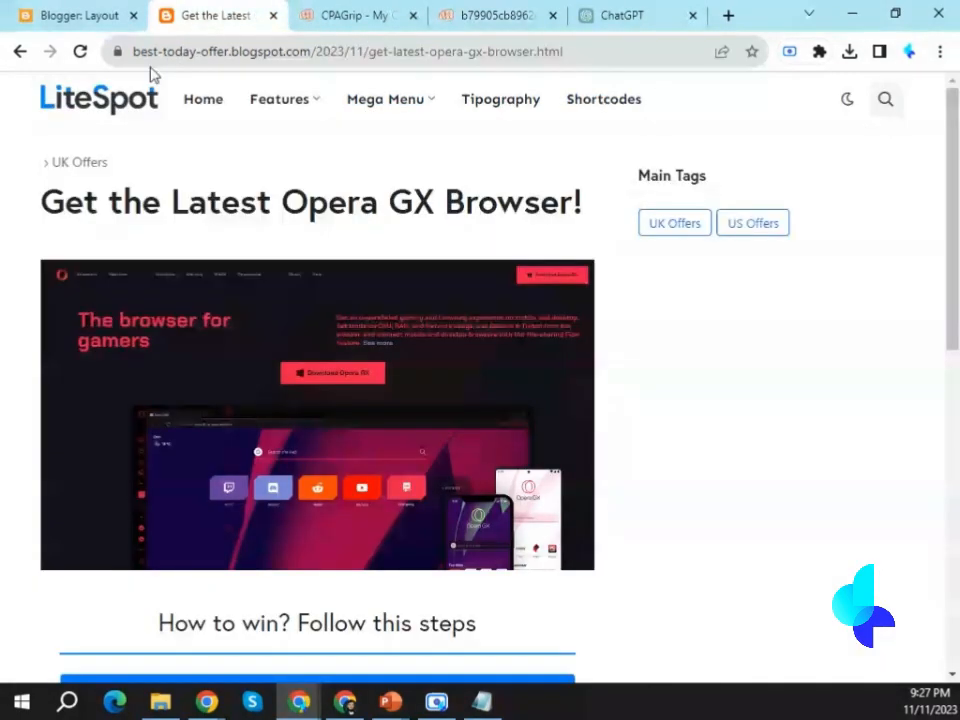
pyautogui.click(75, 15)
# Delete the Shortcodes and Tipography items from the header menu's link list.
pyautogui.scroll(10, 456, 461)
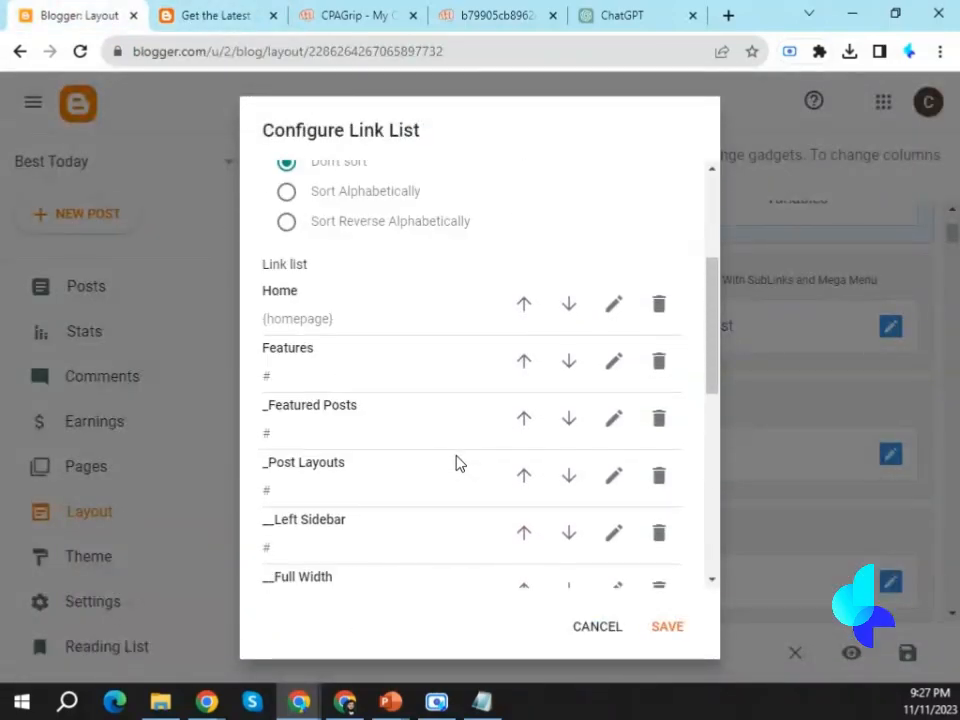
pyautogui.scroll(-3, 454, 469)
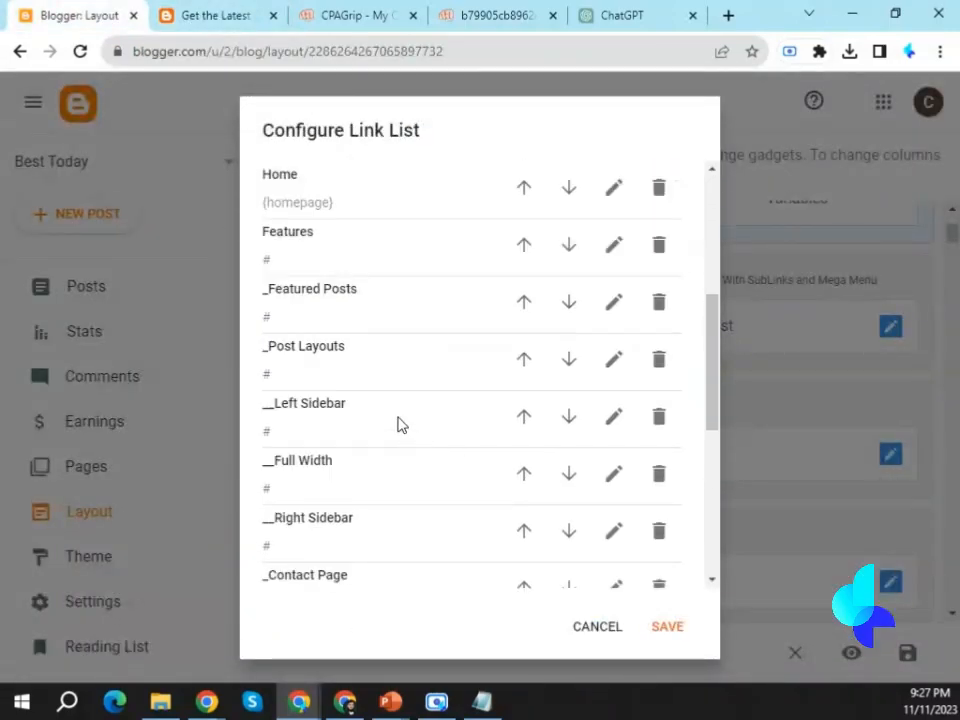
pyautogui.scroll(-10, 312, 385)
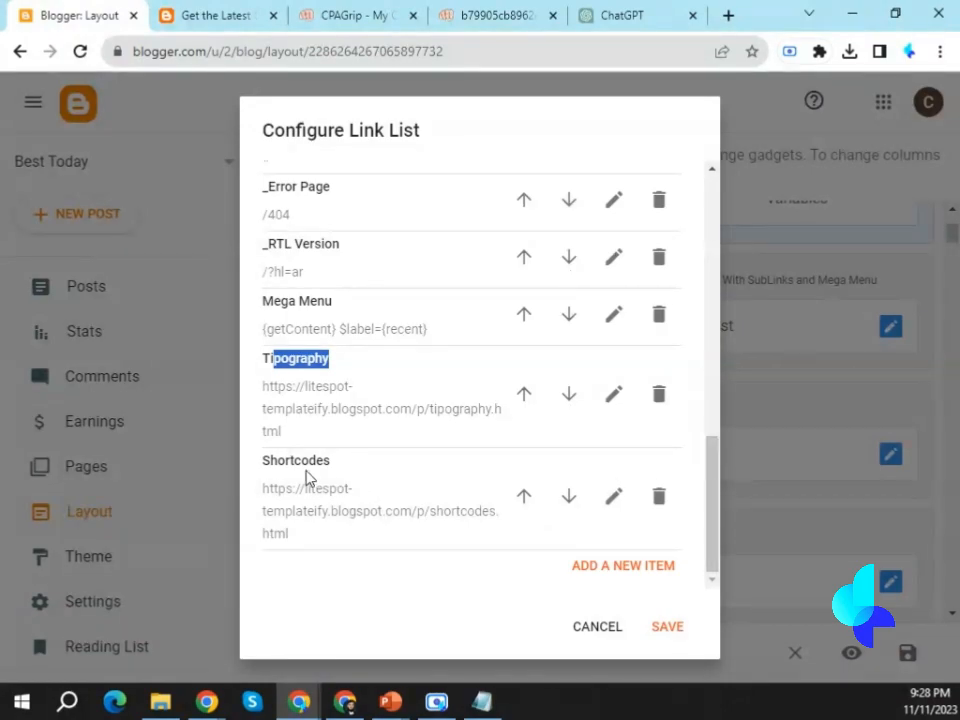
pyautogui.click(659, 498)
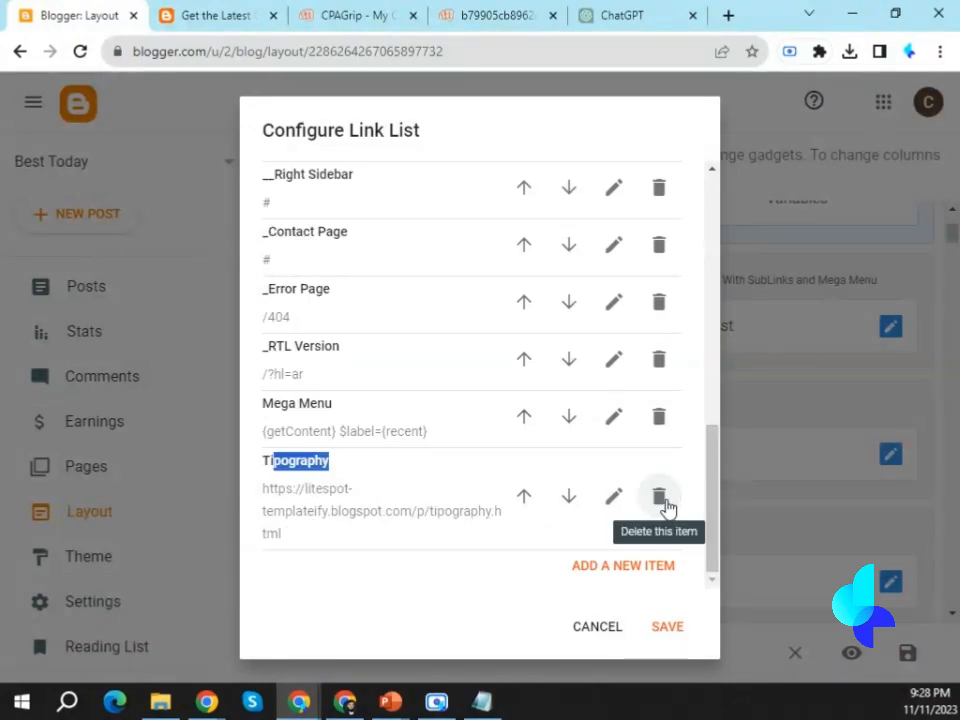
pyautogui.click(662, 498)
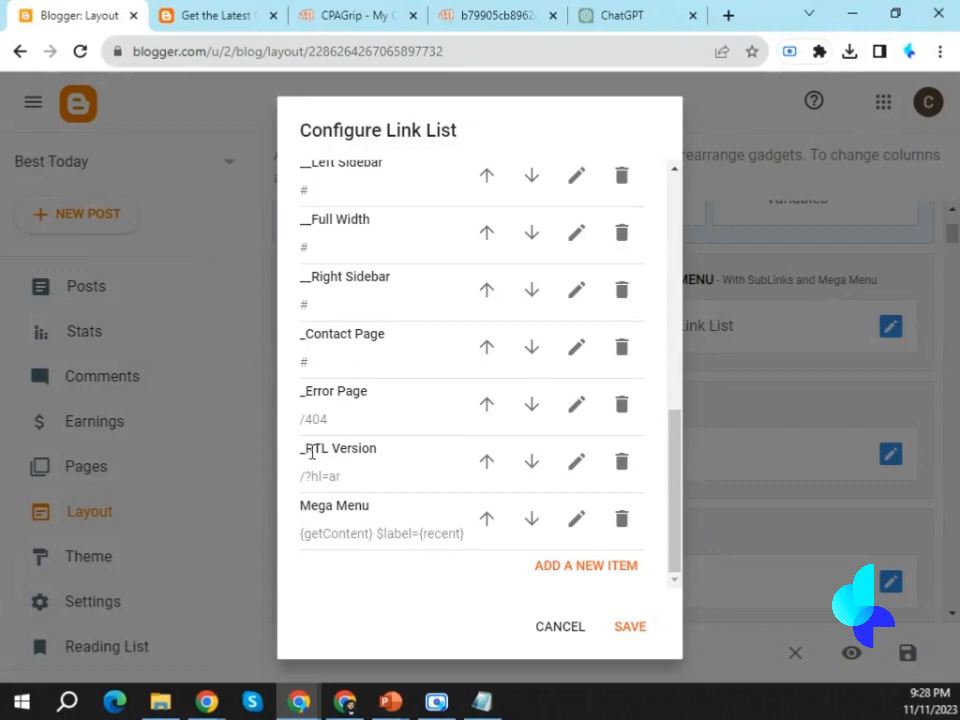
# Delete the _RTL Version and _Error Page items from the link list.
pyautogui.moveTo(312, 452); pyautogui.dragTo(606, 482)
pyautogui.click(621, 461)
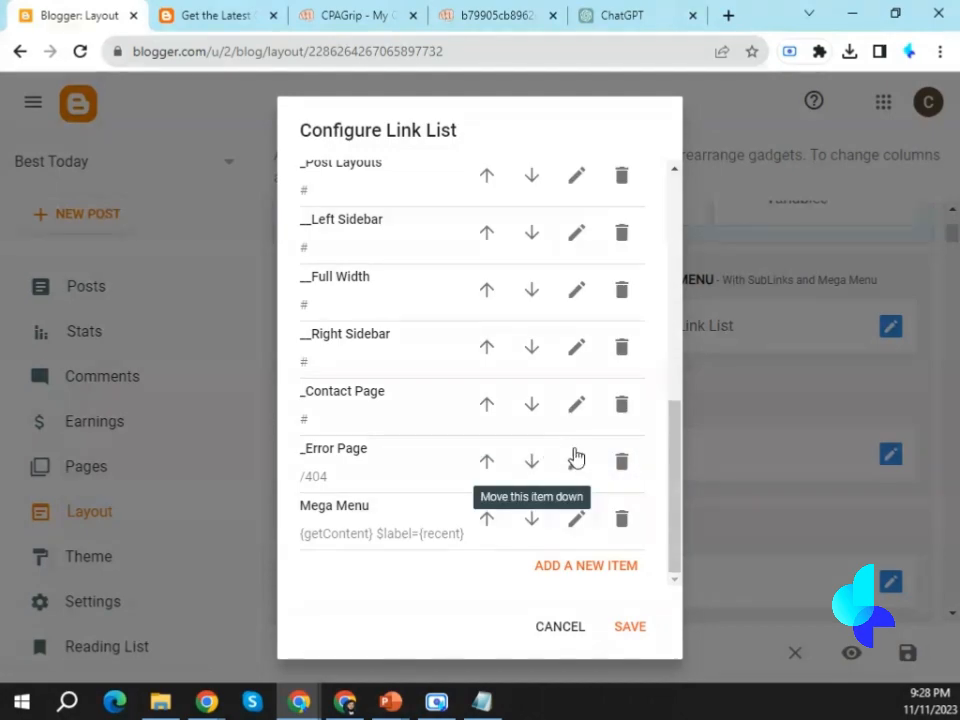
pyautogui.click(621, 461)
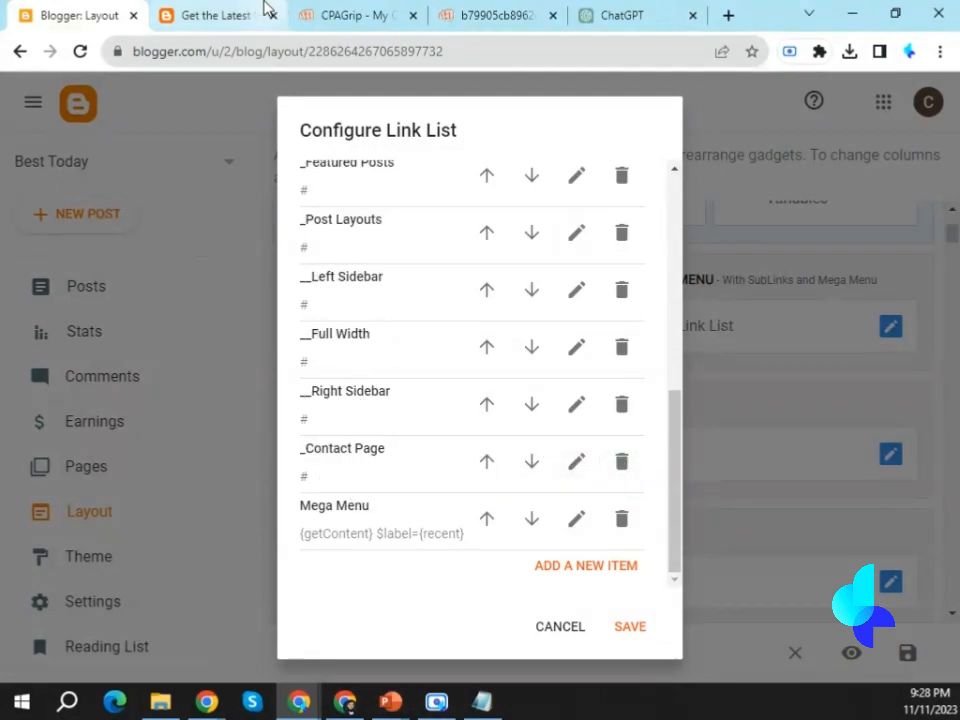
# Compare the single- and double-underscore prefixes of _Post Layouts and __Left Sidebar with the live blog's Features submenu levels.
pyautogui.scroll(5, 437, 433)
pyautogui.scroll(-3, 437, 433)
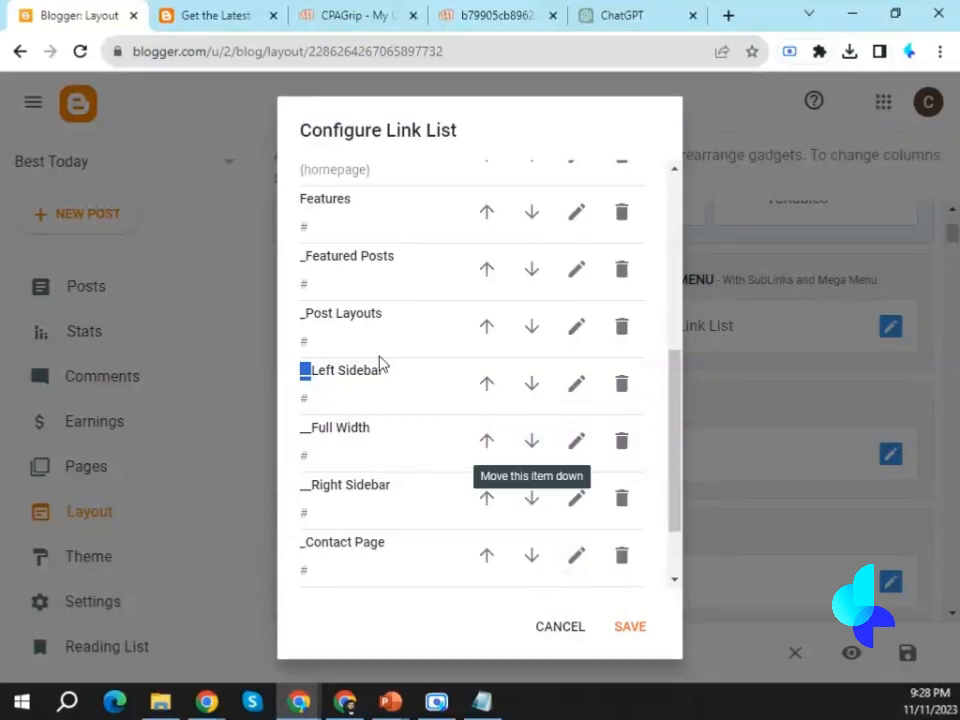
pyautogui.doubleClick(302, 316)
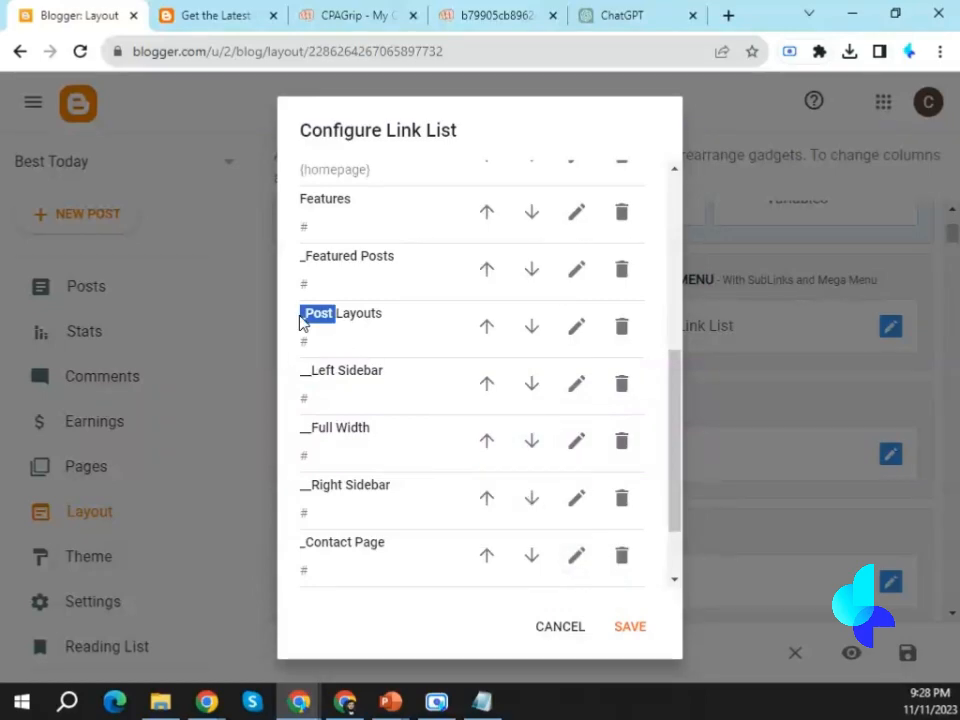
pyautogui.doubleClick(311, 371)
pyautogui.click(343, 352)
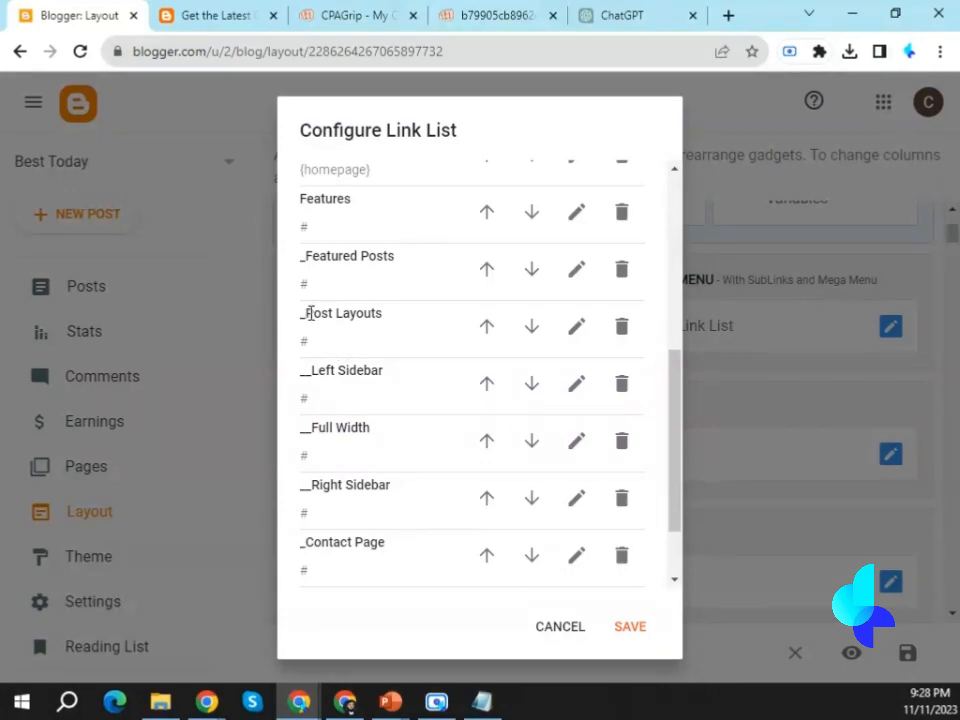
pyautogui.moveTo(307, 314); pyautogui.dragTo(365, 317)
pyautogui.moveTo(313, 370); pyautogui.dragTo(390, 378)
pyautogui.moveTo(305, 317); pyautogui.dragTo(380, 330)
pyautogui.moveTo(310, 315); pyautogui.dragTo(380, 316)
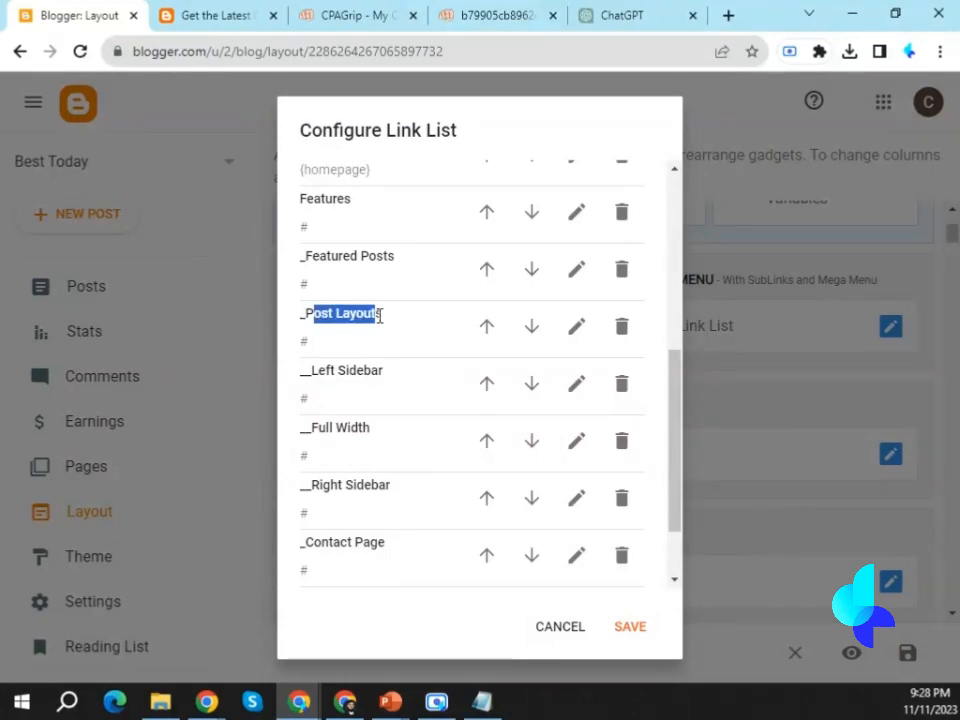
pyautogui.moveTo(308, 372); pyautogui.dragTo(380, 375)
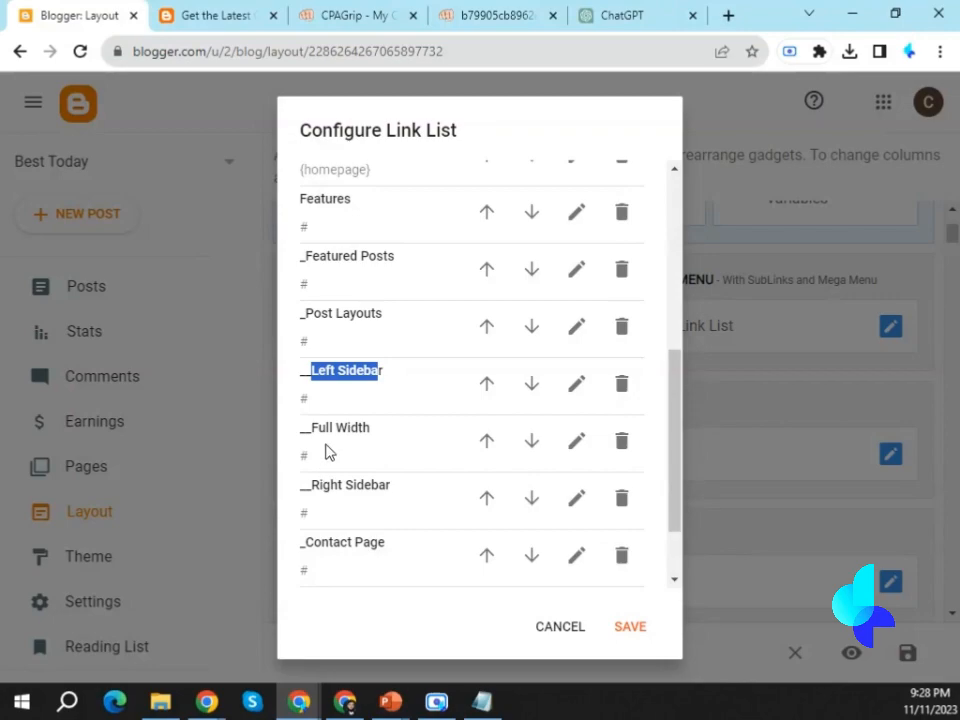
pyautogui.click(200, 14)
pyautogui.moveTo(305, 107)
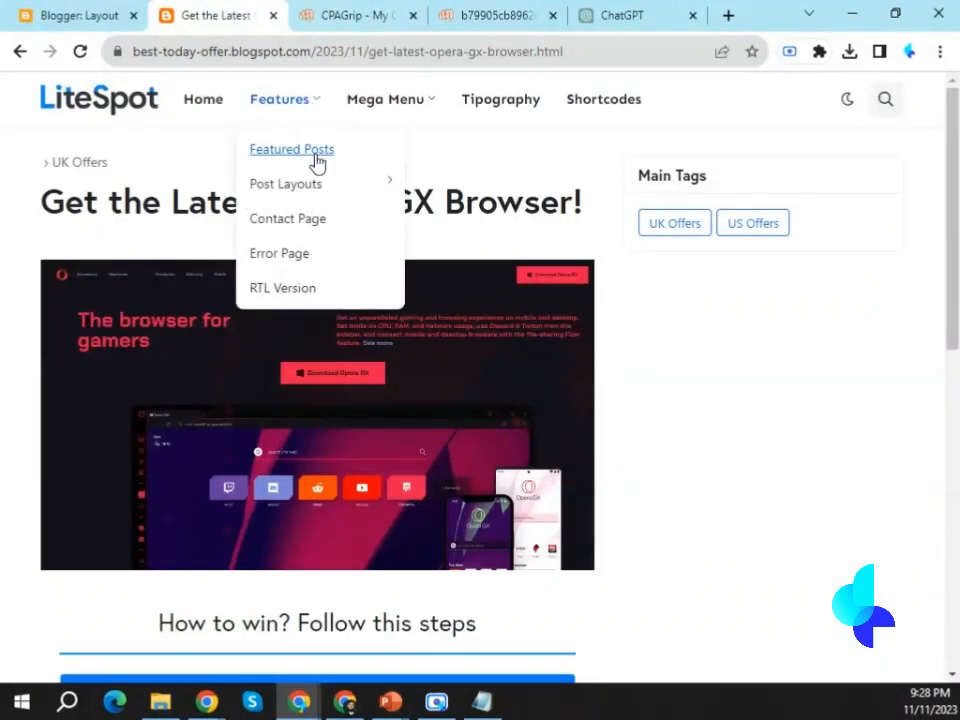
pyautogui.moveTo(317, 189)
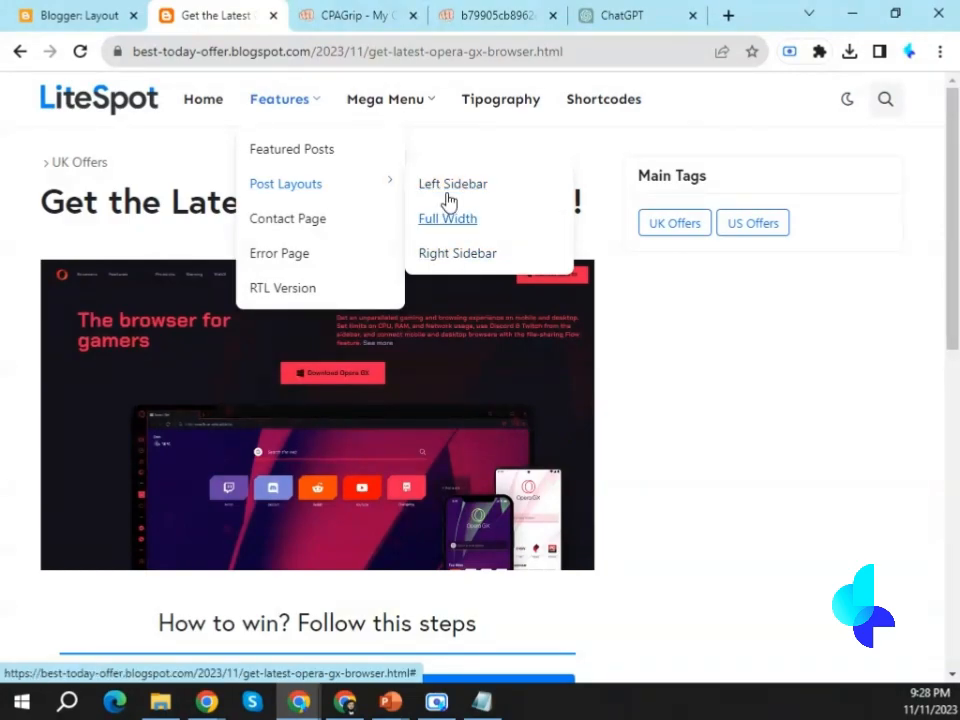
pyautogui.click(66, 15)
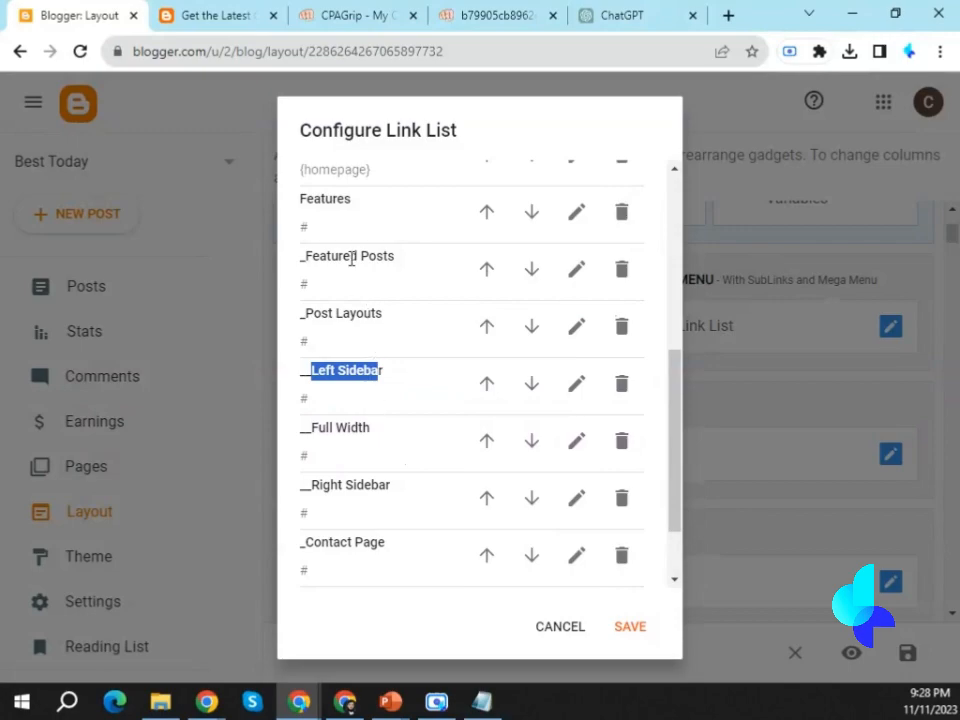
# Delete the _Featured Posts item under Features from the link list.
pyautogui.scroll(3, 373, 386)
pyautogui.scroll(-3, 375, 386)
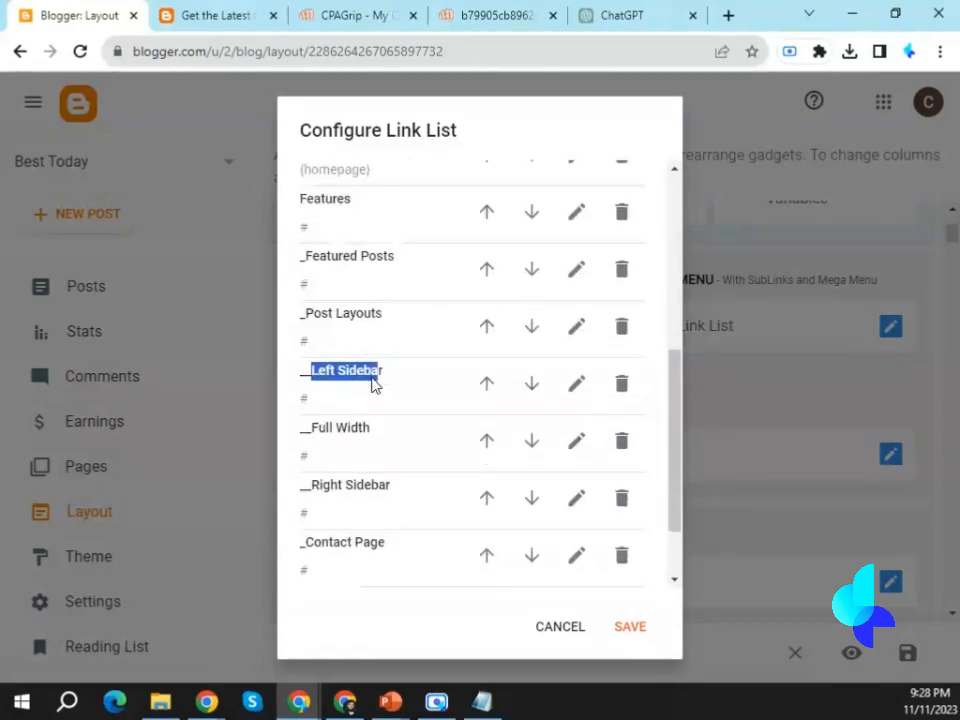
pyautogui.scroll(-2, 386, 380)
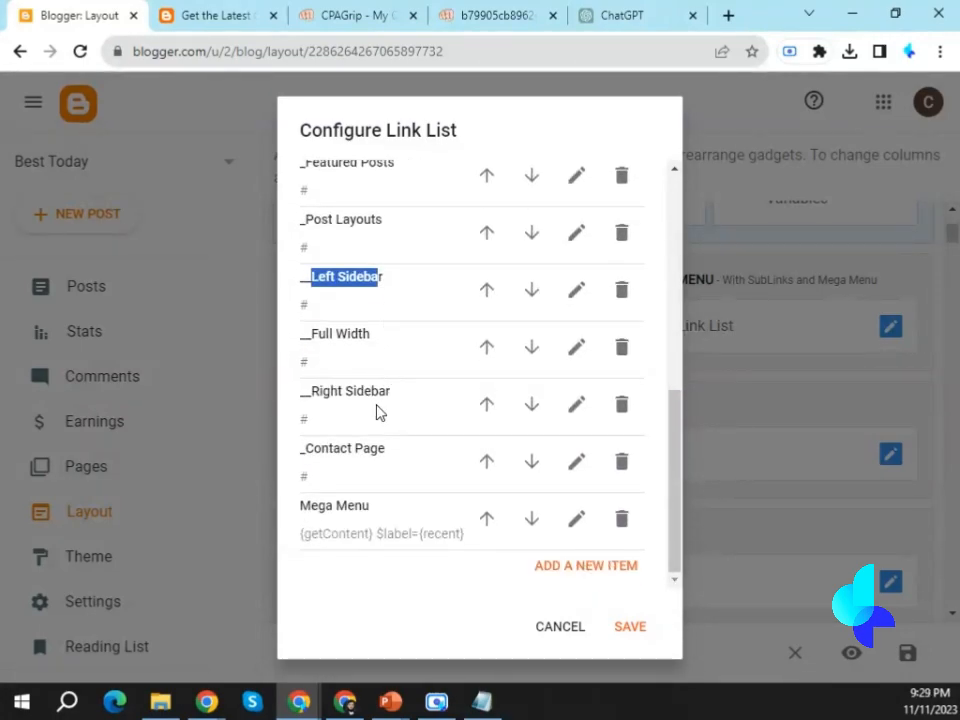
pyautogui.scroll(2, 378, 412)
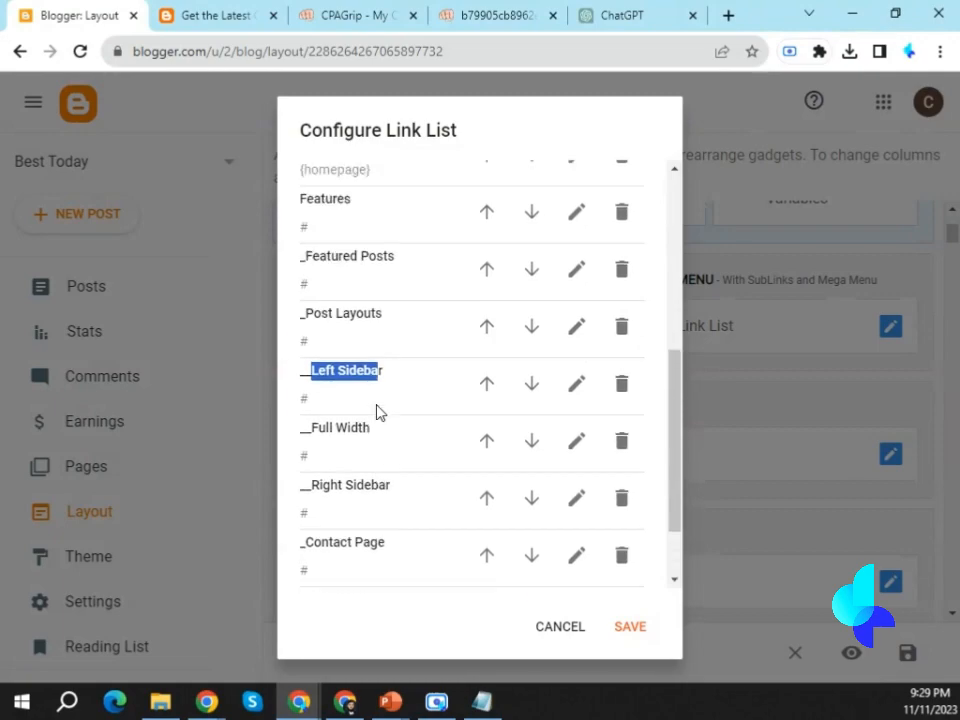
pyautogui.click(621, 272)
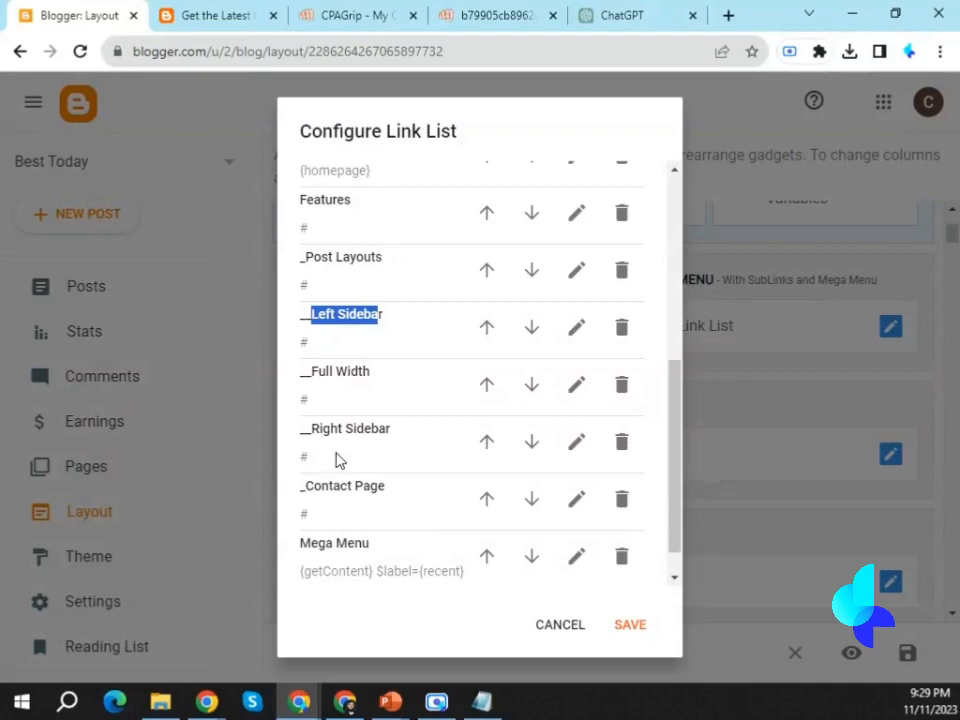
# Rename the _Post Layouts item under Features in the link list to _Offers.
pyautogui.click(310, 236)
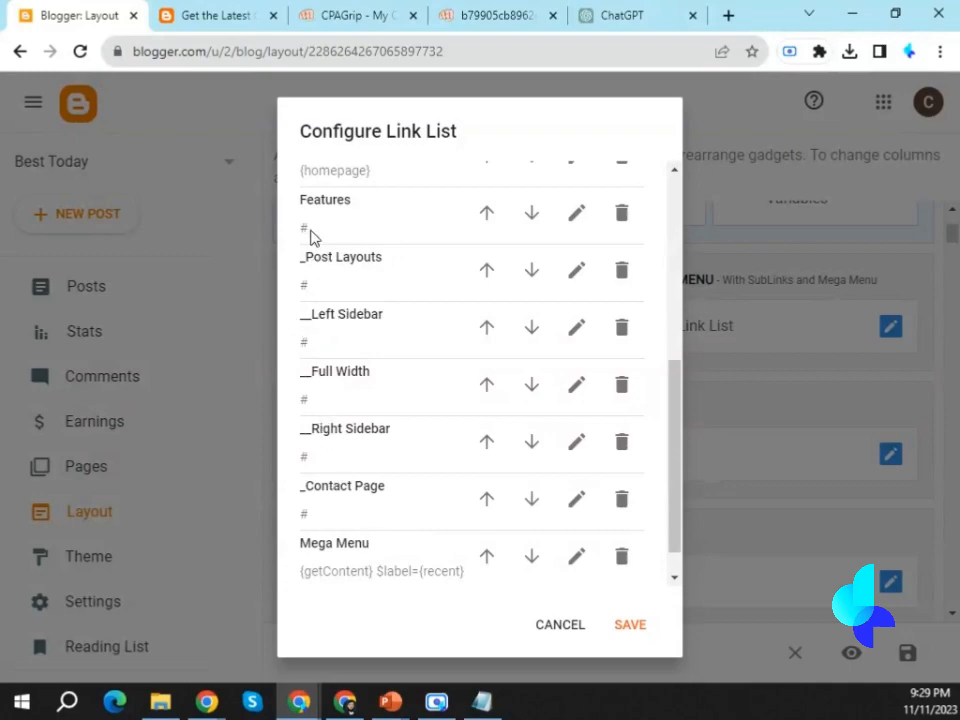
pyautogui.moveTo(313, 256); pyautogui.dragTo(382, 257)
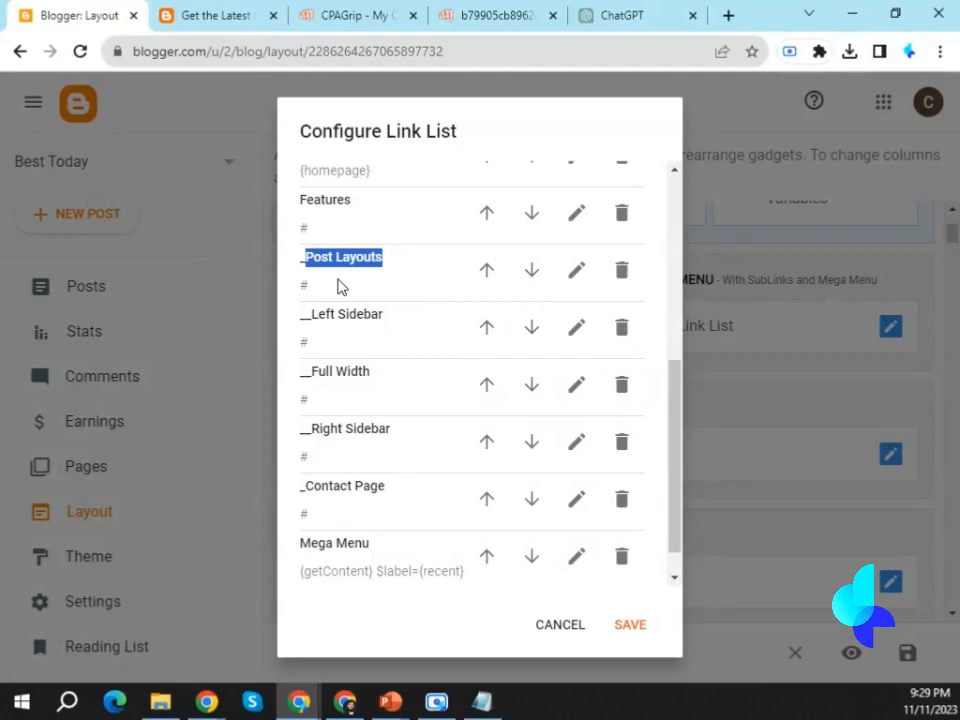
pyautogui.click(574, 274)
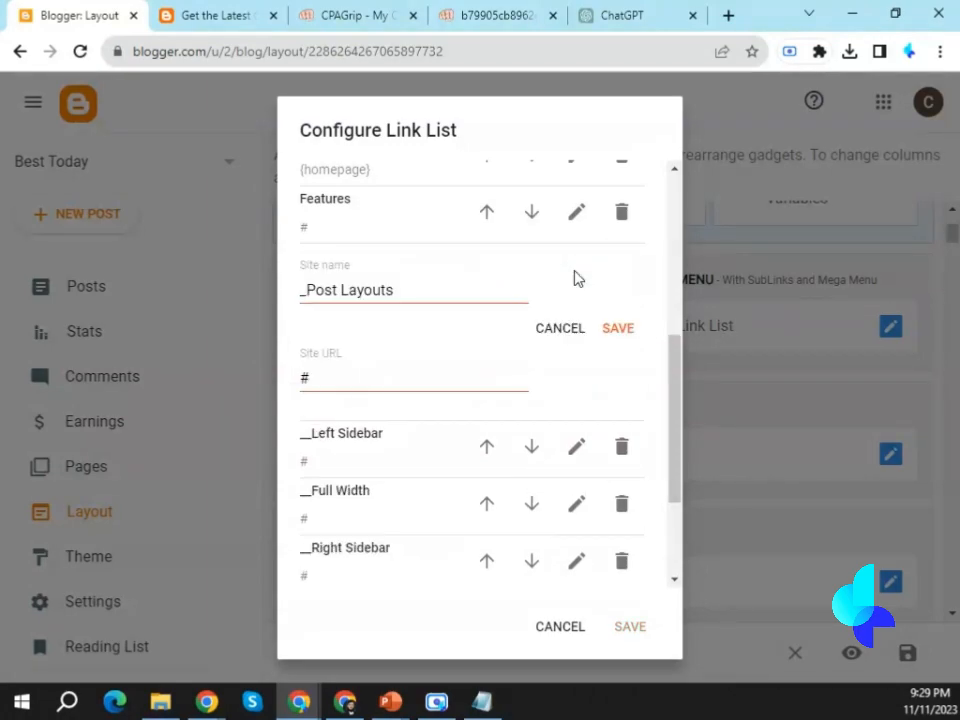
pyautogui.moveTo(307, 289); pyautogui.dragTo(398, 289)
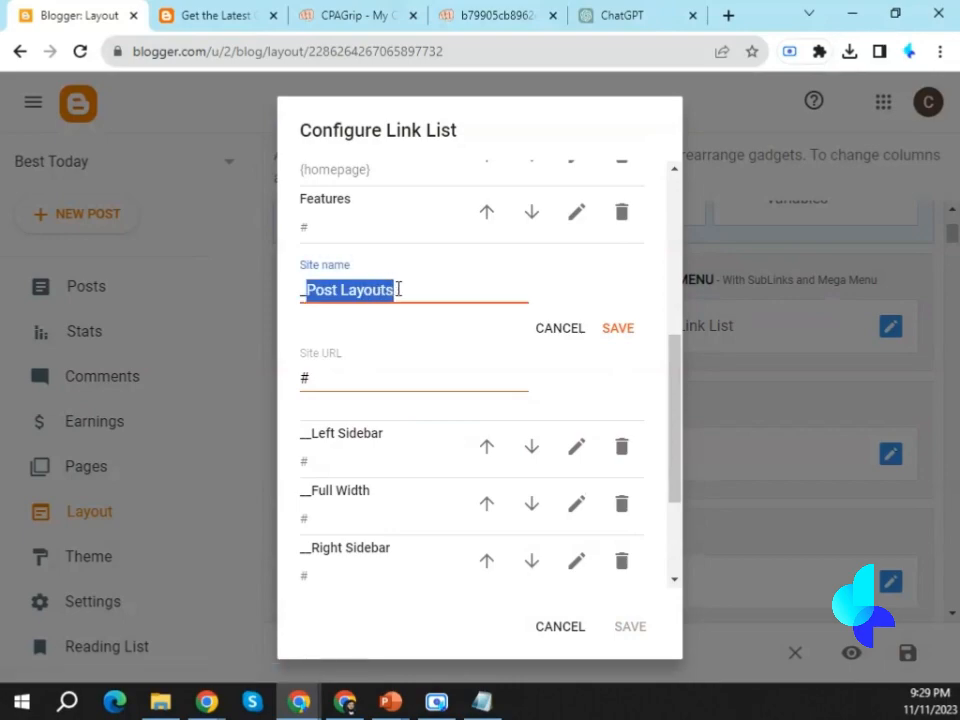
pyautogui.write('Offers')
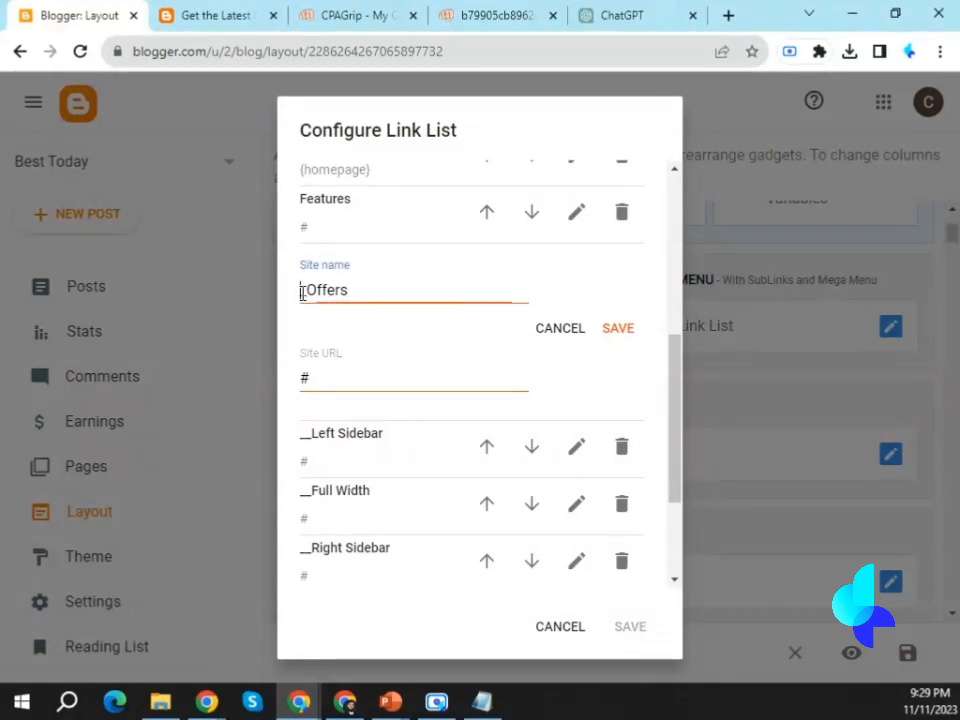
pyautogui.click(619, 328)
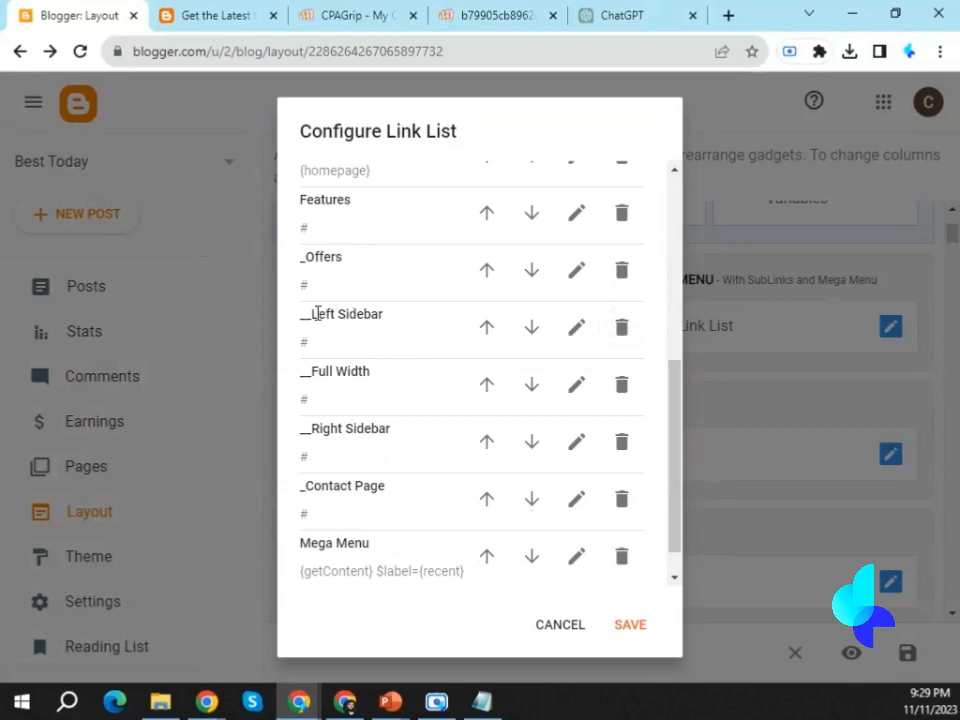
# Rename the __Left Sidebar sub-item in the link list to __US Offers.
pyautogui.click(576, 328)
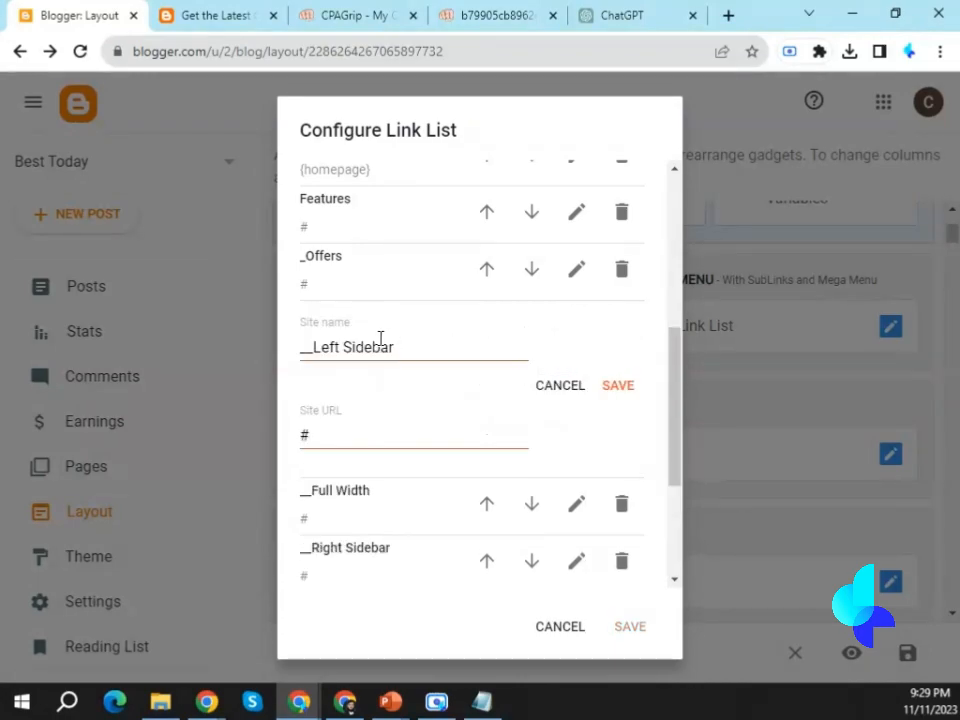
pyautogui.moveTo(314, 350); pyautogui.dragTo(428, 348)
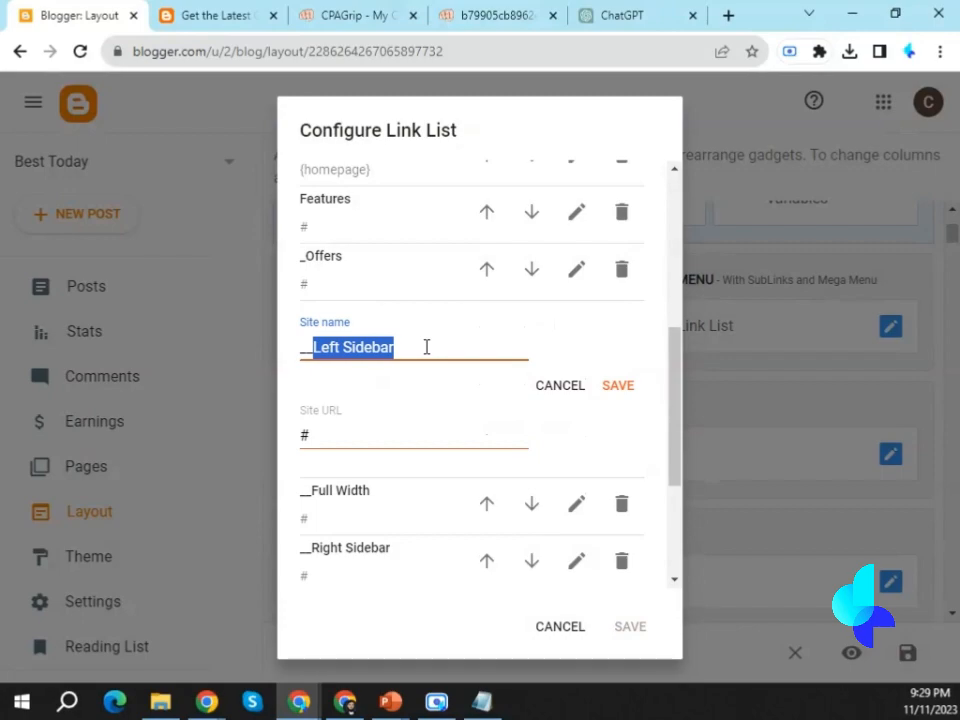
pyautogui.write('US Offer')
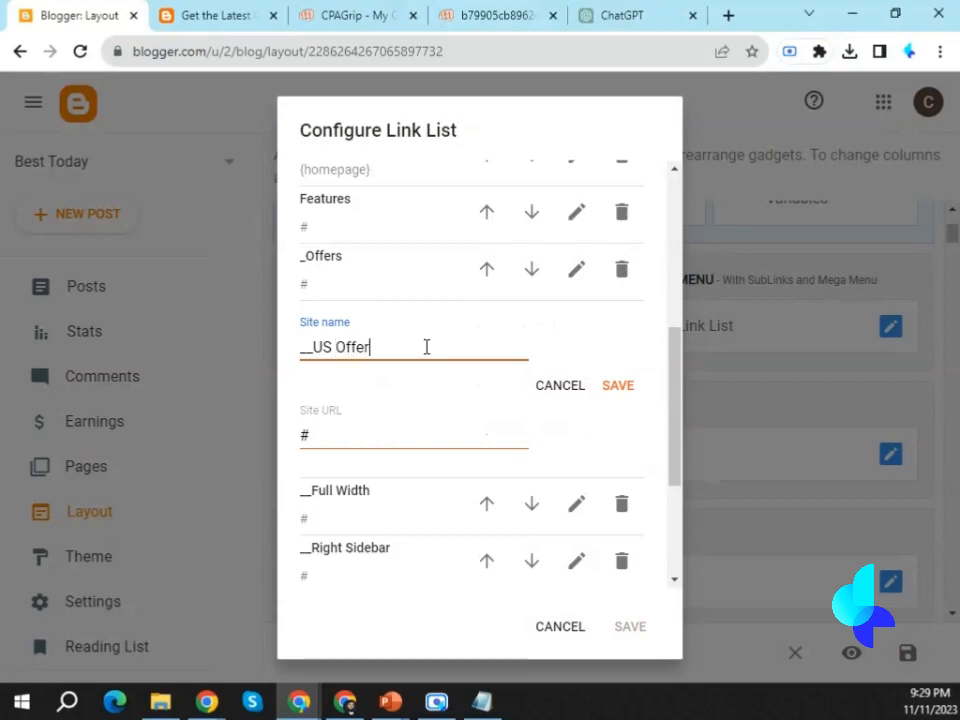
pyautogui.write('s')
pyautogui.click(617, 392)
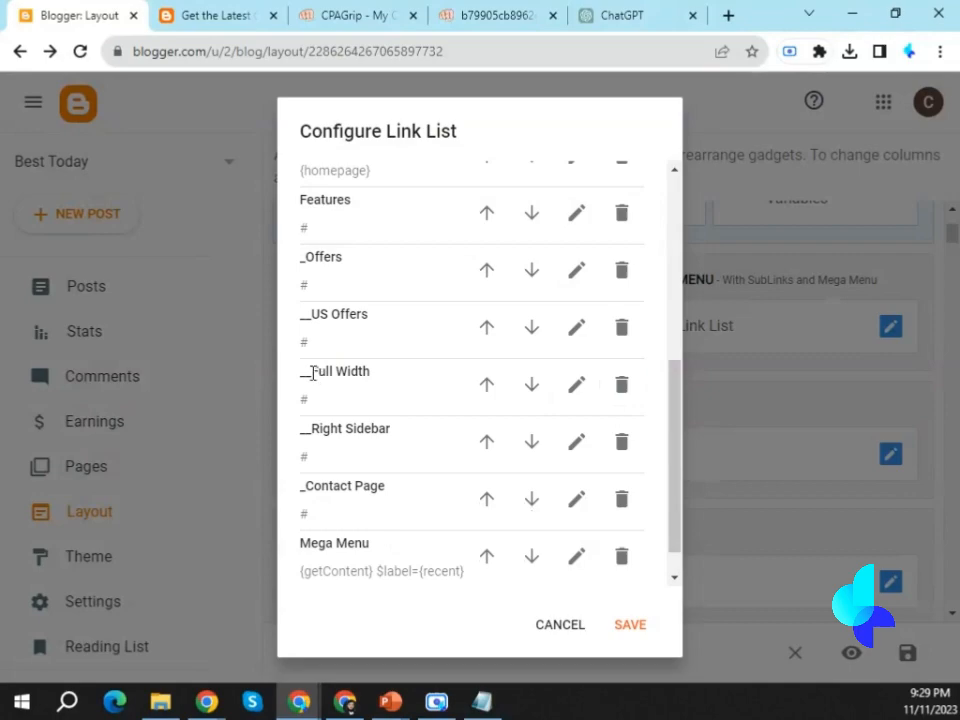
# Rename the __Full Width sub-item in the link list to __UK Offers.
pyautogui.click(576, 384)
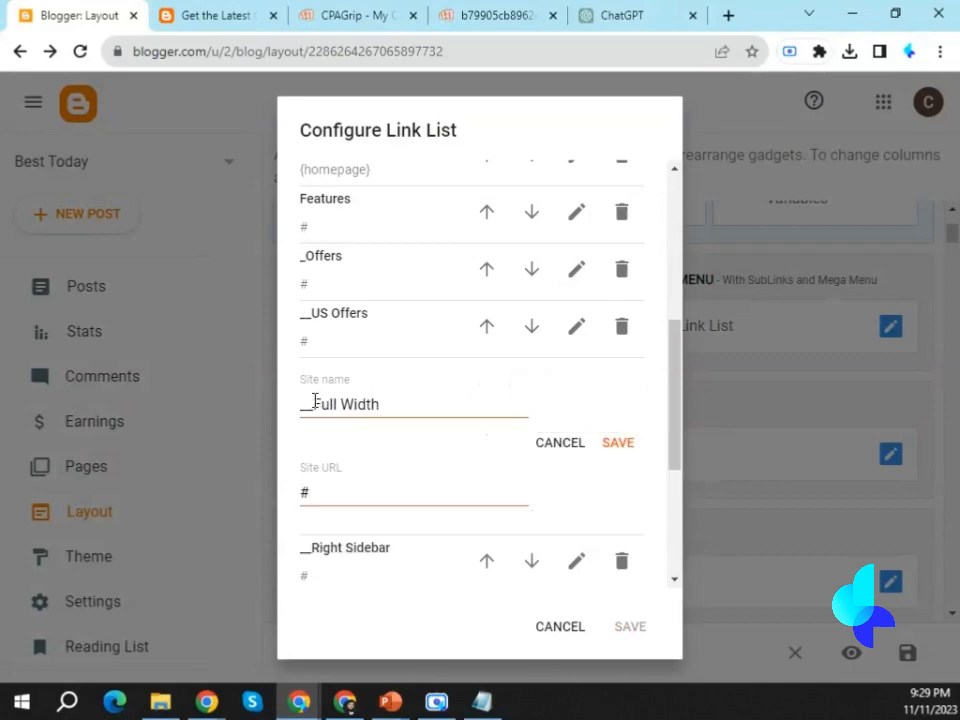
pyautogui.moveTo(312, 404); pyautogui.dragTo(425, 404)
pyautogui.write('UK Offers')
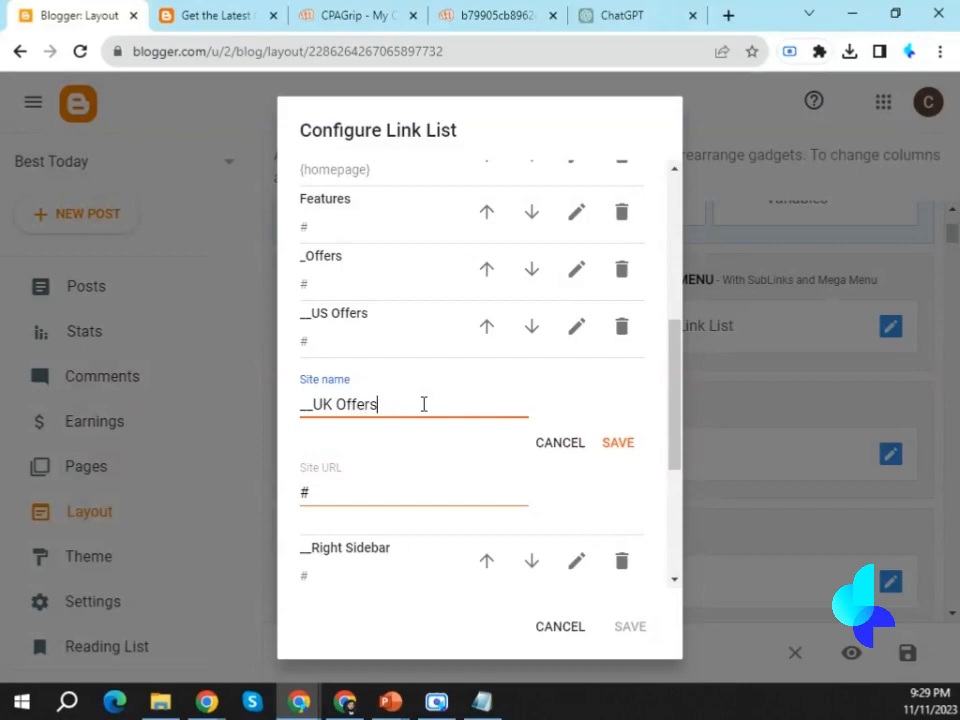
pyautogui.click(606, 444)
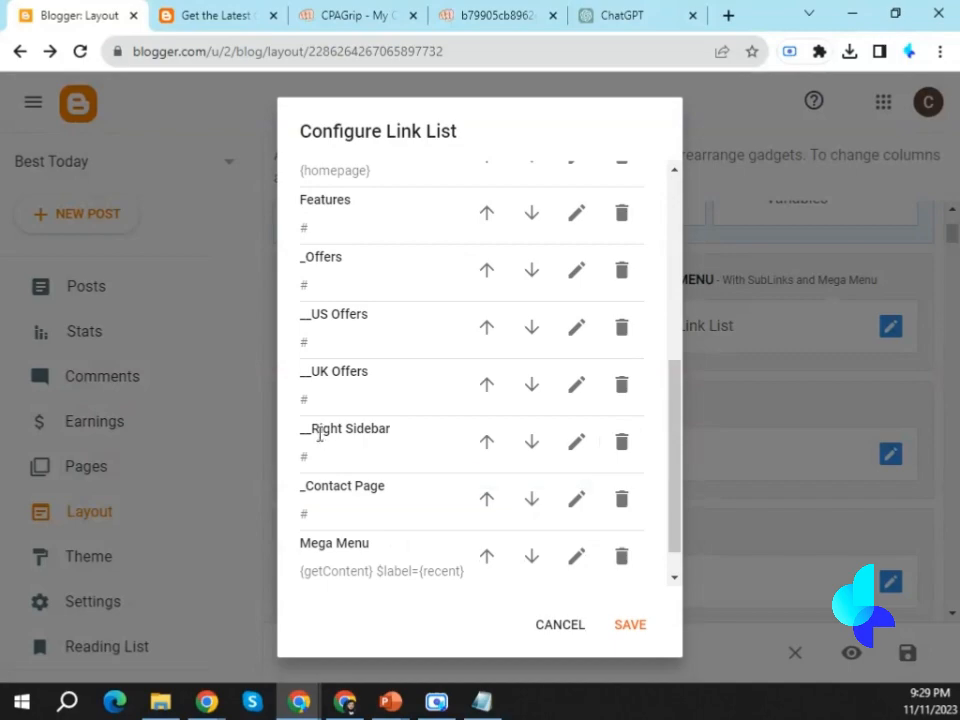
# Rename the __Right Sidebar sub-item to __AUS Offers and save the header menu's link list.
pyautogui.moveTo(312, 428); pyautogui.dragTo(467, 437)
pyautogui.click(577, 442)
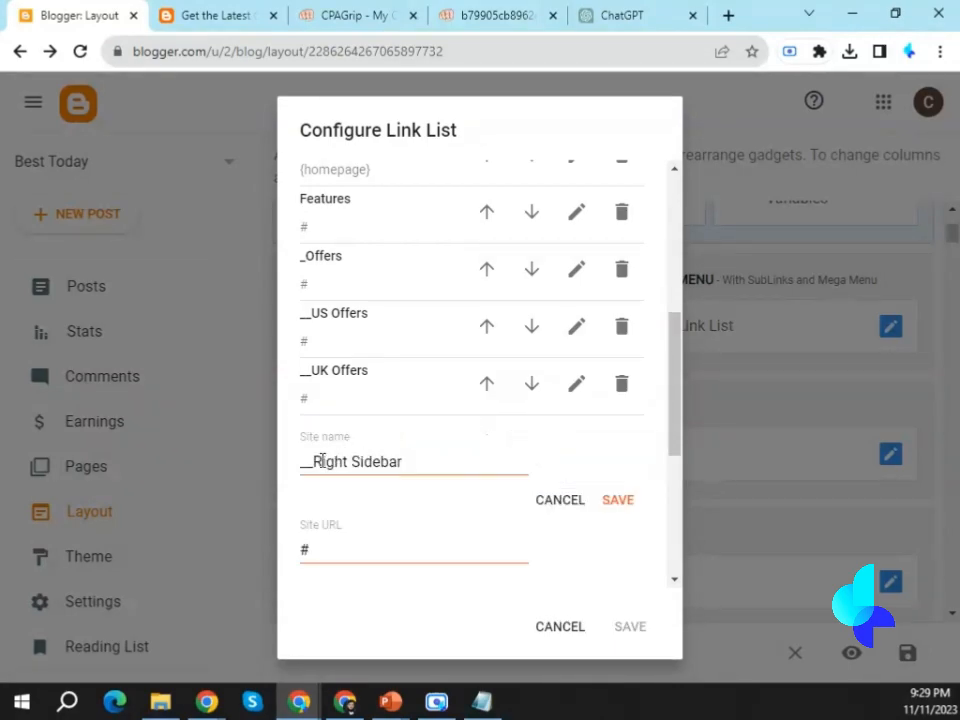
pyautogui.moveTo(313, 461); pyautogui.dragTo(495, 483)
pyautogui.write('AUS Offers')
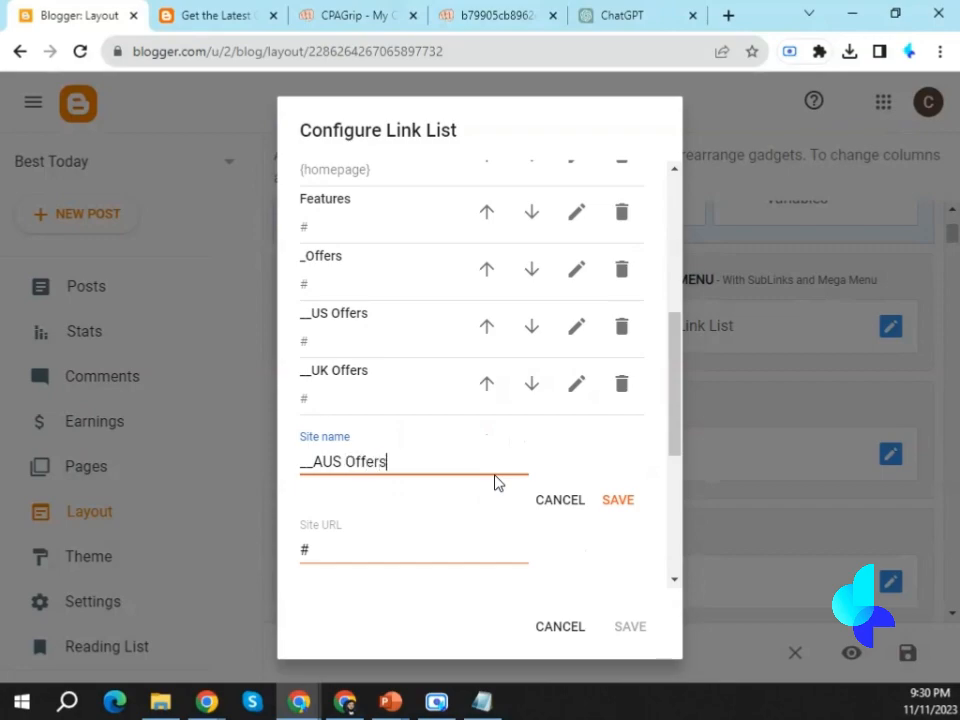
pyautogui.click(615, 502)
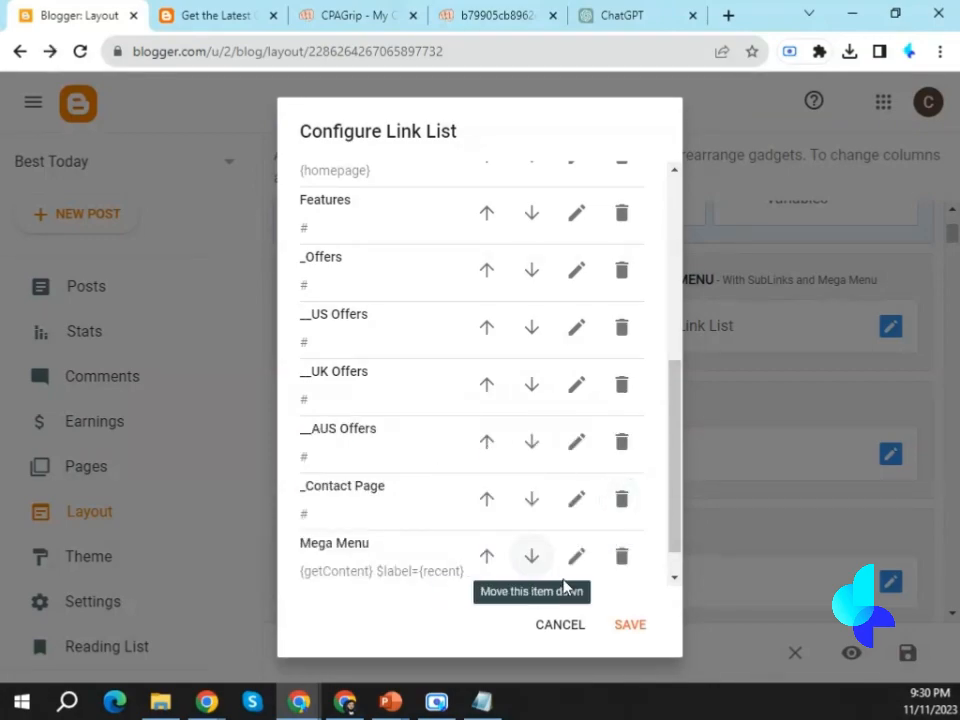
pyautogui.click(631, 626)
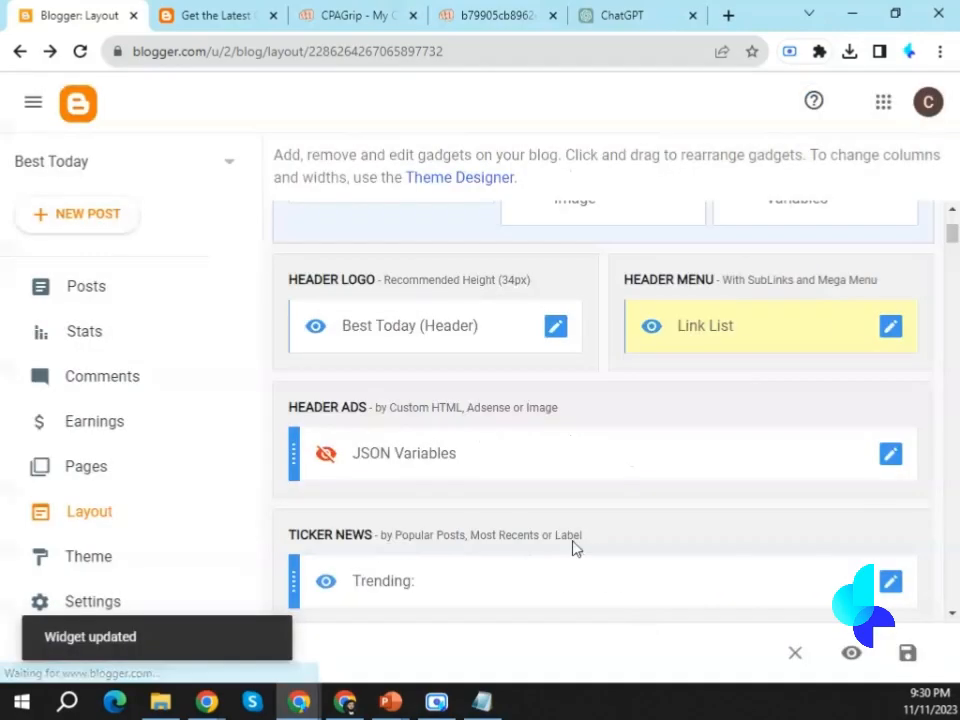
# Check the Offers submenu under Features on the live blog and try its US Offers link.
pyautogui.click(237, 12)
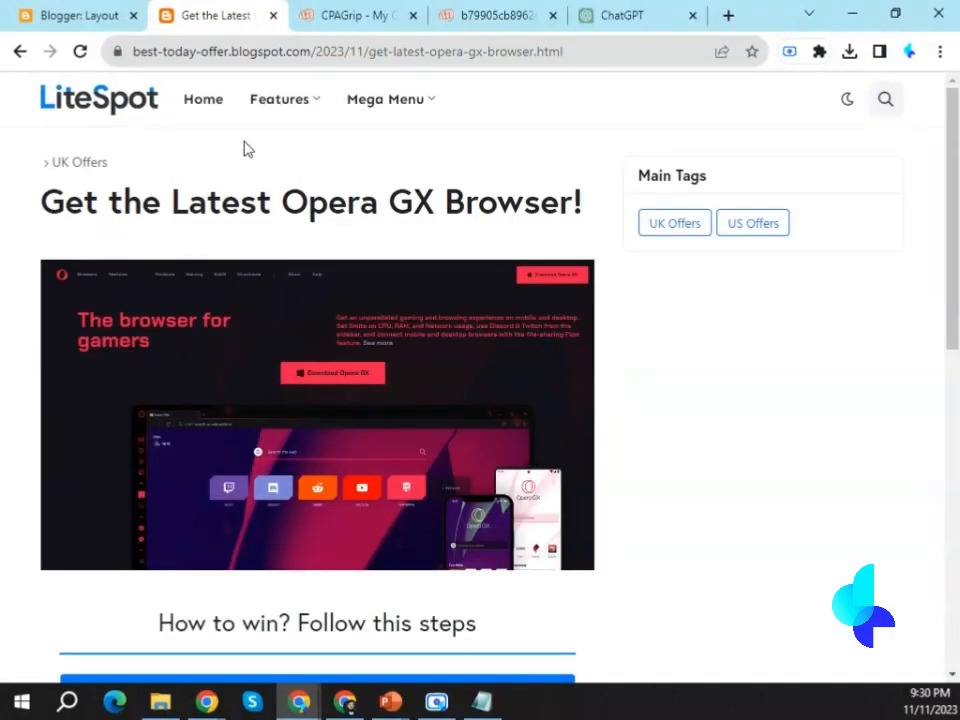
pyautogui.moveTo(253, 107)
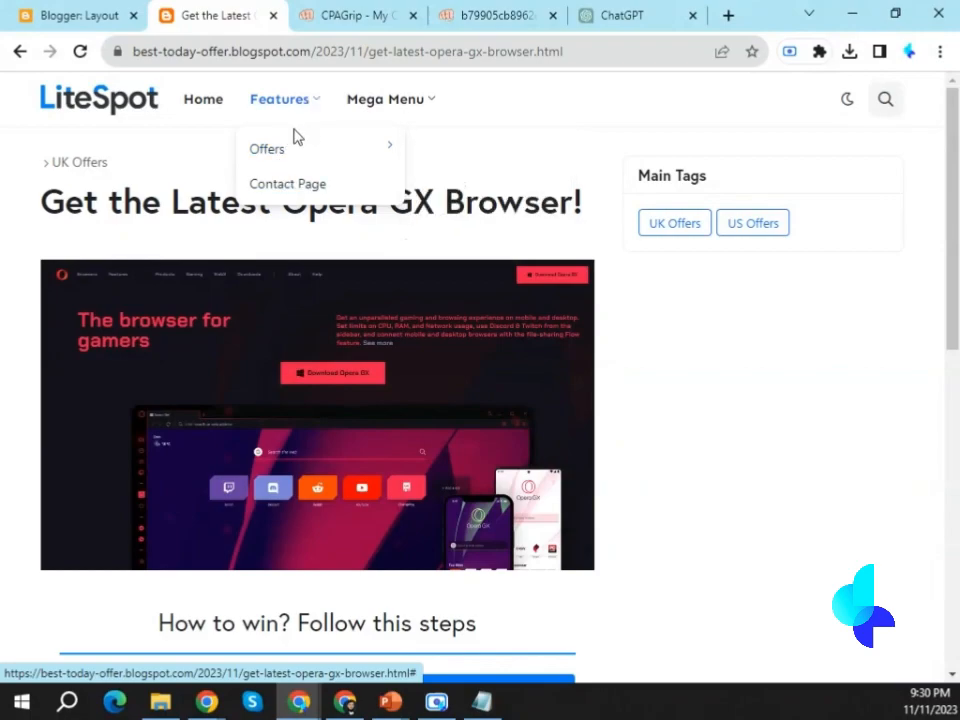
pyautogui.moveTo(271, 153)
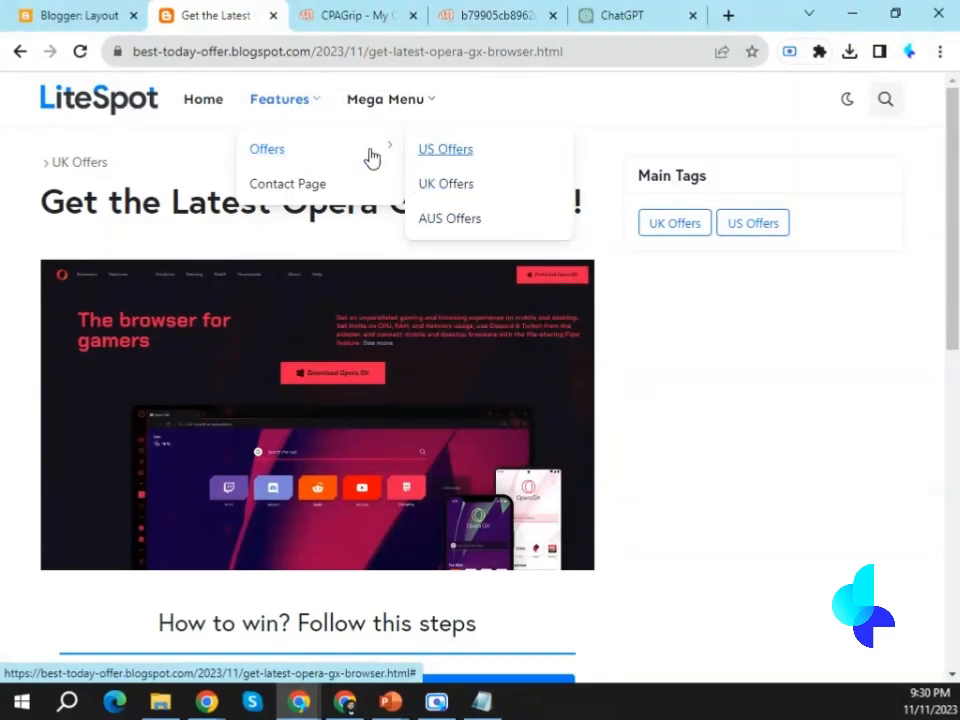
pyautogui.click(437, 154)
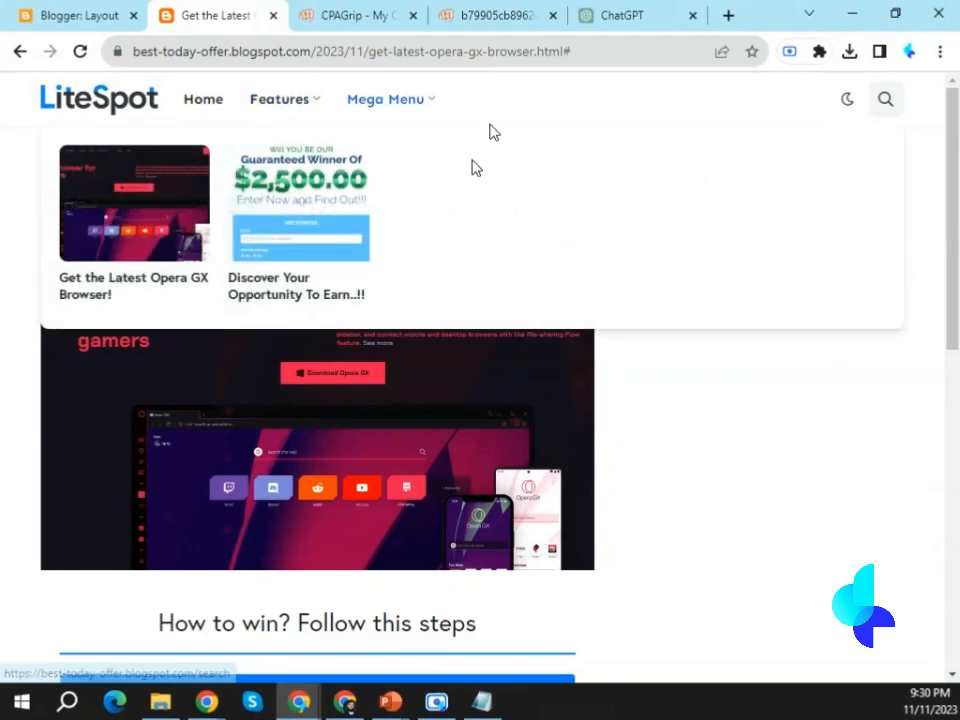
pyautogui.click(14, 12)
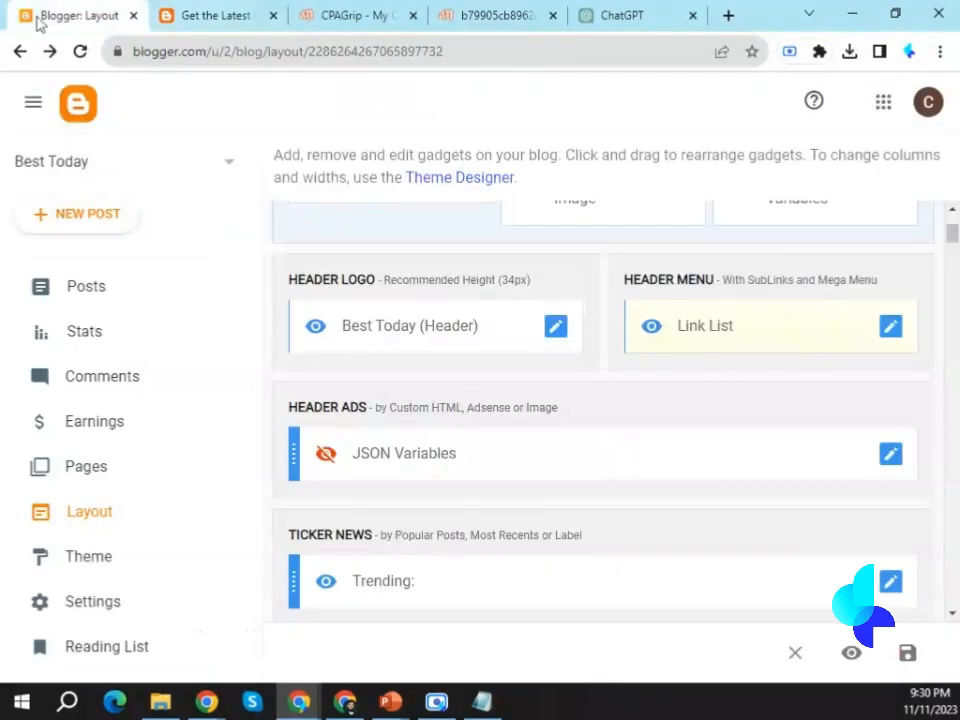
pyautogui.click(321, 14)
pyautogui.click(229, 12)
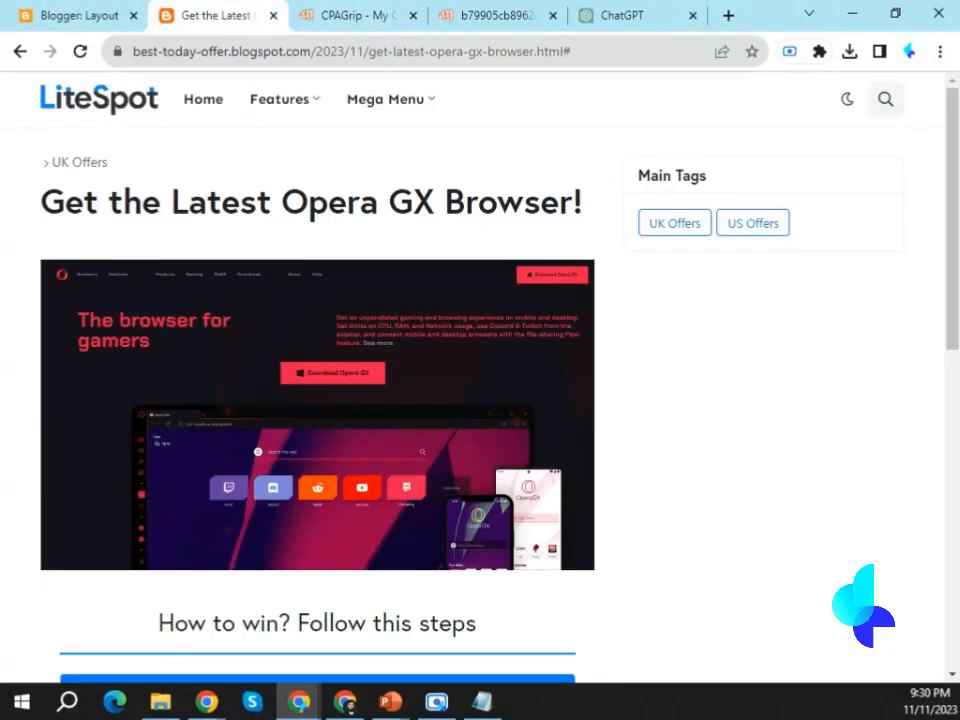
# Close the Opera GX offer on CPAGrip and open the UK offer Claim Your Amazon Gift Card!
pyautogui.click(360, 12)
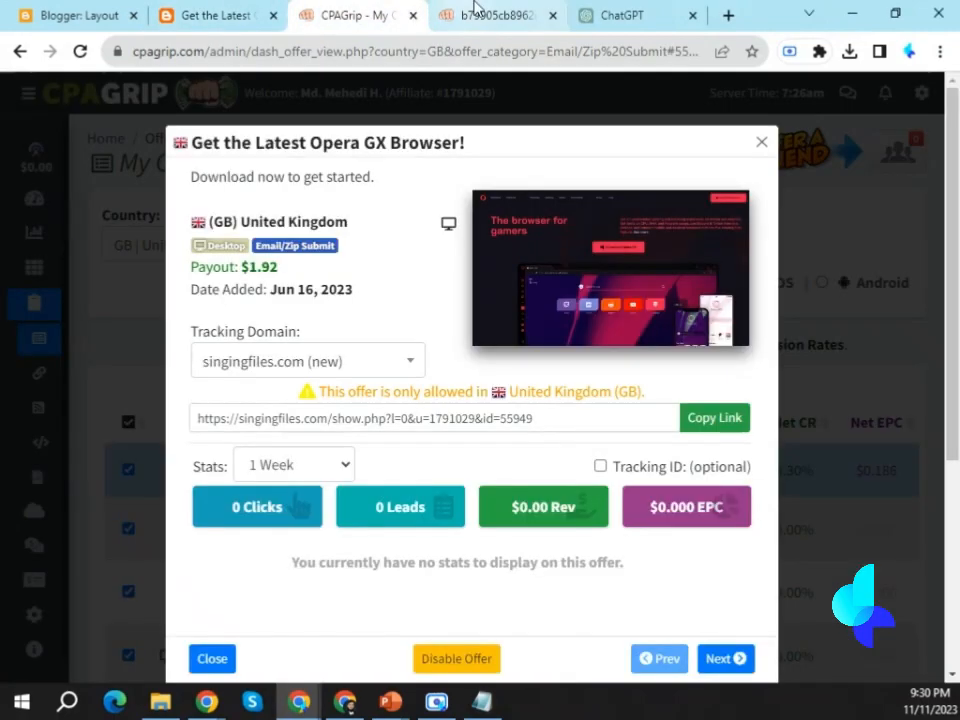
pyautogui.click(761, 142)
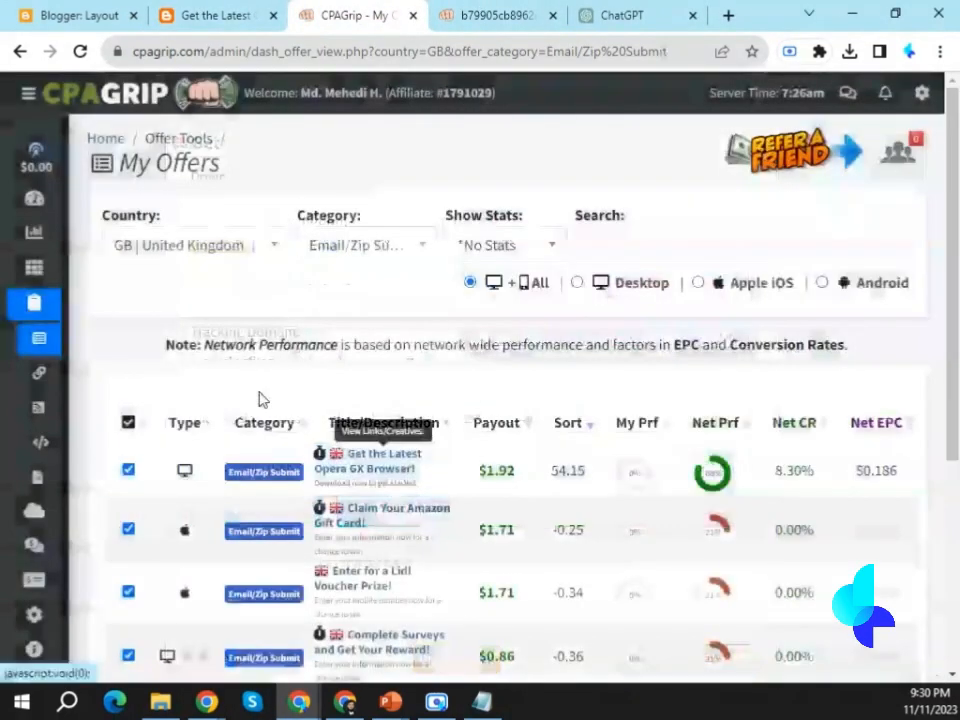
pyautogui.scroll(-3, 321, 484)
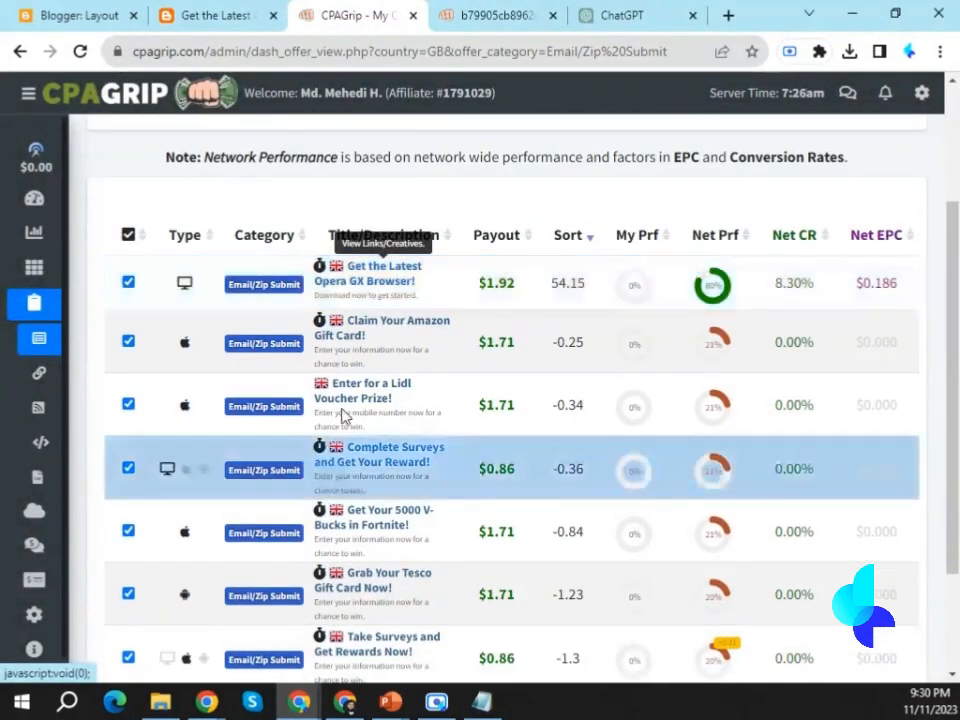
pyautogui.scroll(-2, 352, 302)
pyautogui.scroll(5, 636, 507)
pyautogui.click(364, 369)
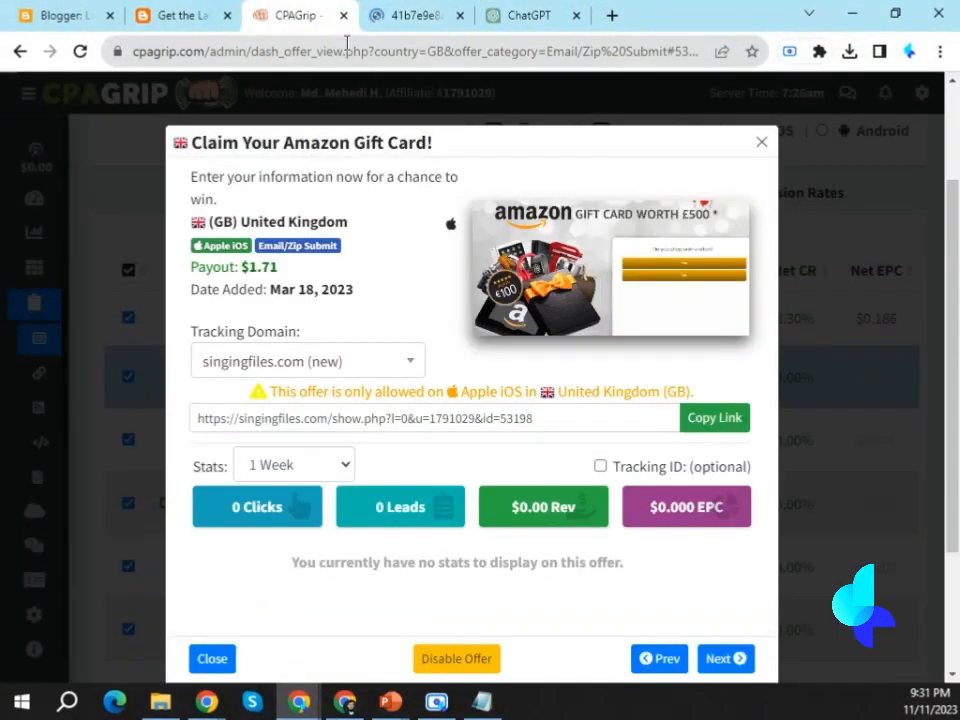
# Create a new Blogger post from the copied offer title, shortening it to "Claim Your Amazon Card!".
pyautogui.moveTo(188, 143); pyautogui.dragTo(439, 154)
pyautogui.hotkey('ctrl', 'c')
pyautogui.click(70, 15)
pyautogui.click(96, 216)
pyautogui.click(44, 177)
pyautogui.hotkey('ctrl', 'v')
pyautogui.doubleClick(152, 178)
pyautogui.press('BackSpace')
# Copy the entire post template code from Notepad and paste it into the new post's HTML body.
pyautogui.click(482, 701)
pyautogui.press('Menu')
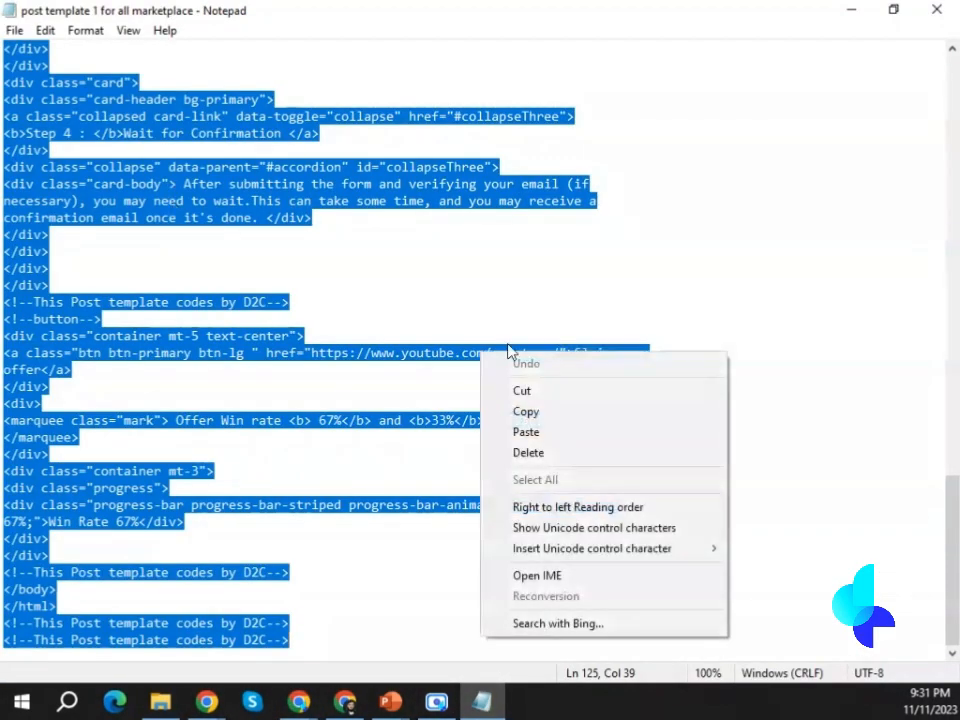
pyautogui.click(525, 411)
pyautogui.click(299, 701)
pyautogui.click(296, 407)
pyautogui.hotkey('ctrl', 'v')
# Replace the placeholder image code below the 1st Image comment with blank lines.
pyautogui.scroll(17, 114, 391)
pyautogui.scroll(-4, 125, 377)
pyautogui.moveTo(41, 315); pyautogui.dragTo(108, 525)
pyautogui.press('BackSpace')
pyautogui.press('Return')
pyautogui.press('Return')
# Save the Amazon gift card offer's image to the Desktop as a PNG under its suggested file name.
pyautogui.click(496, 15)
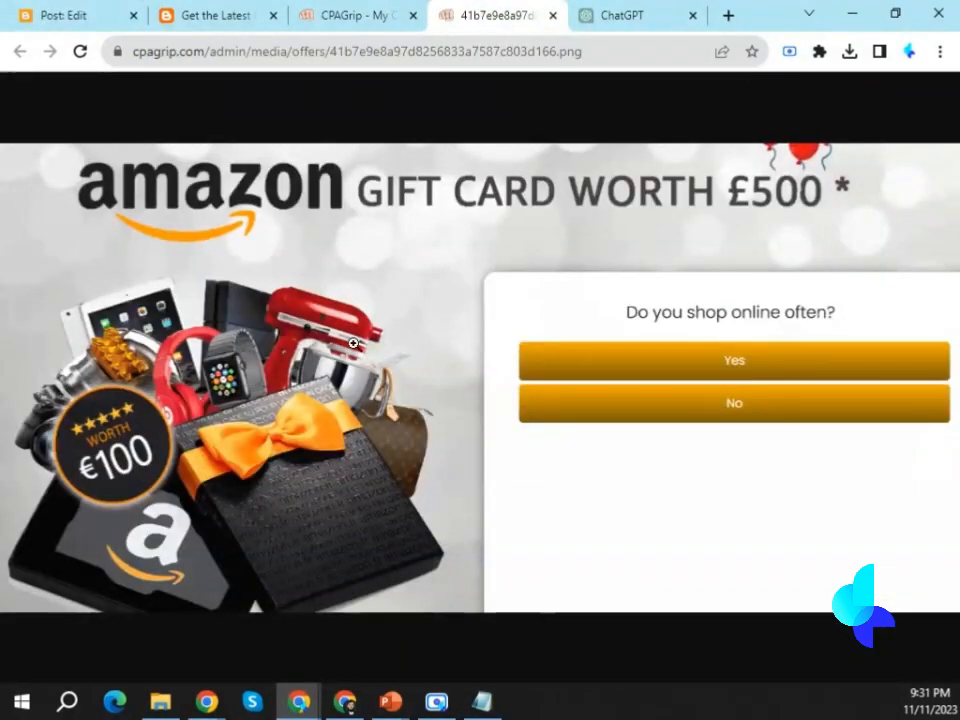
pyautogui.rightClick(324, 339)
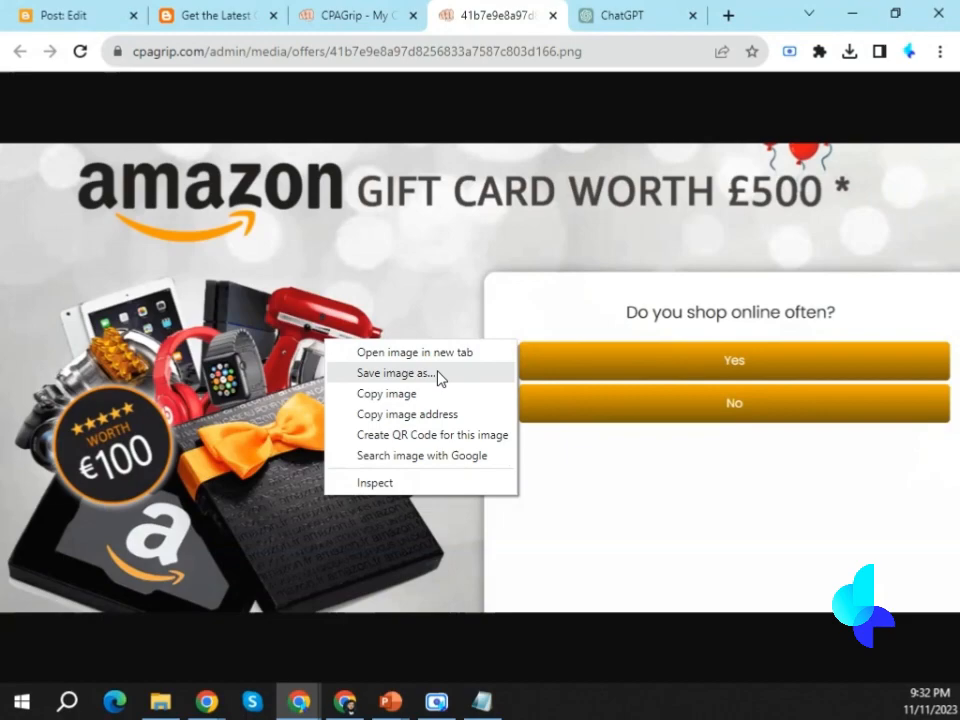
pyautogui.click(364, 374)
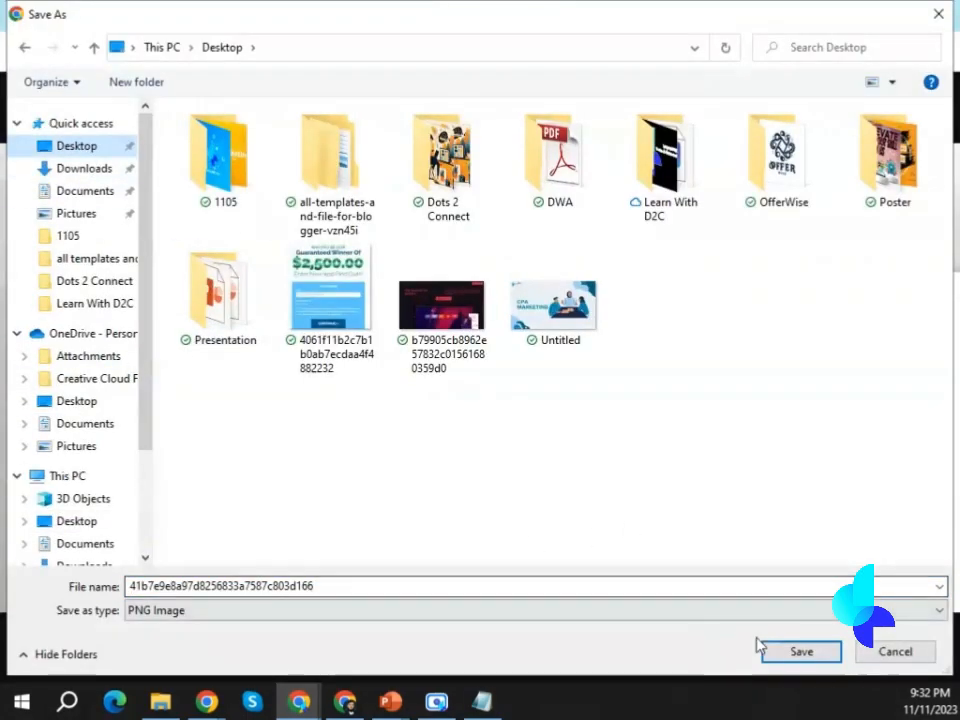
pyautogui.click(799, 649)
# Upload the saved Amazon gift card image into the post below the 1st Image comment, at original size with no alignment.
pyautogui.click(333, 12)
pyautogui.click(108, 15)
pyautogui.click(86, 332)
pyautogui.click(486, 230)
pyautogui.click(502, 286)
pyautogui.click(139, 246)
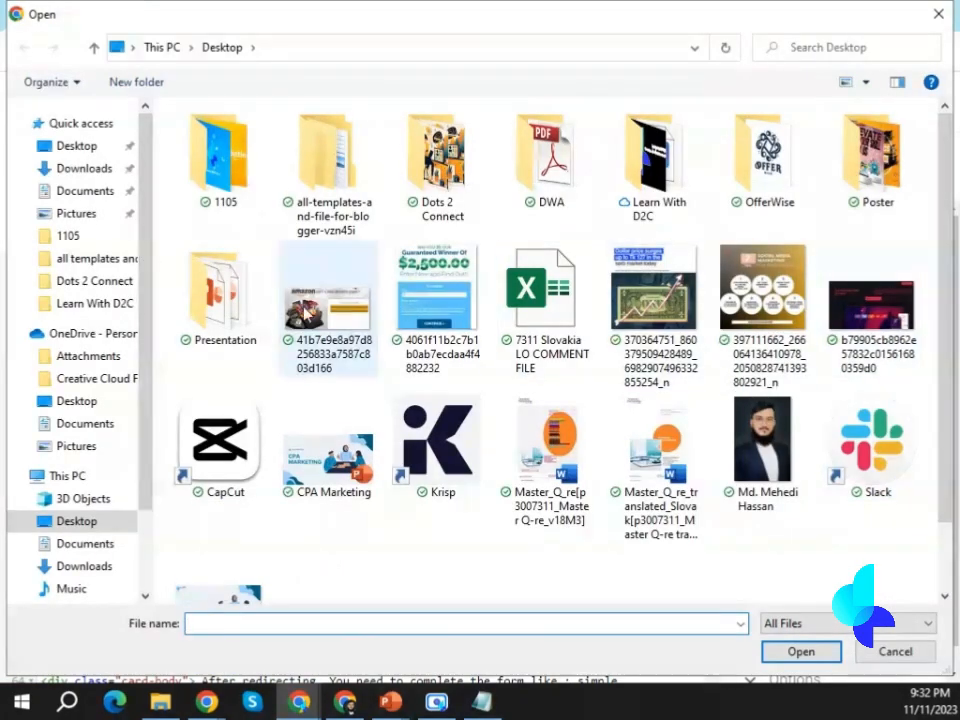
pyautogui.doubleClick(321, 340)
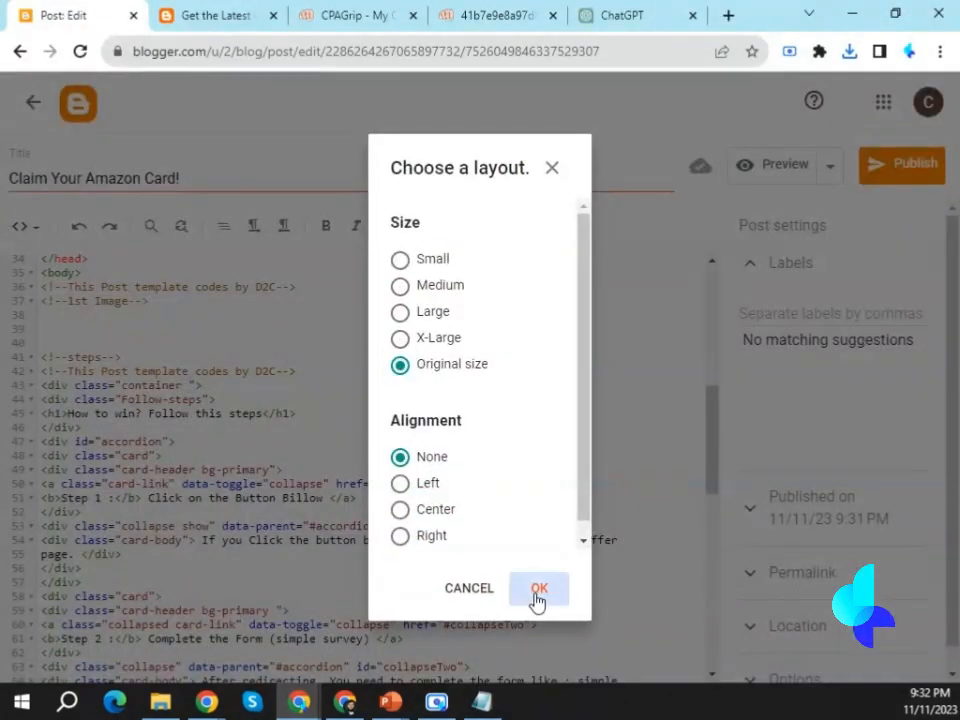
pyautogui.click(536, 600)
# Copy the Amazon offer's tracking link from CPAGrip and replace the placeholder URL in the post's Claim your offer button.
pyautogui.click(354, 439)
pyautogui.click(270, 10)
pyautogui.click(352, 15)
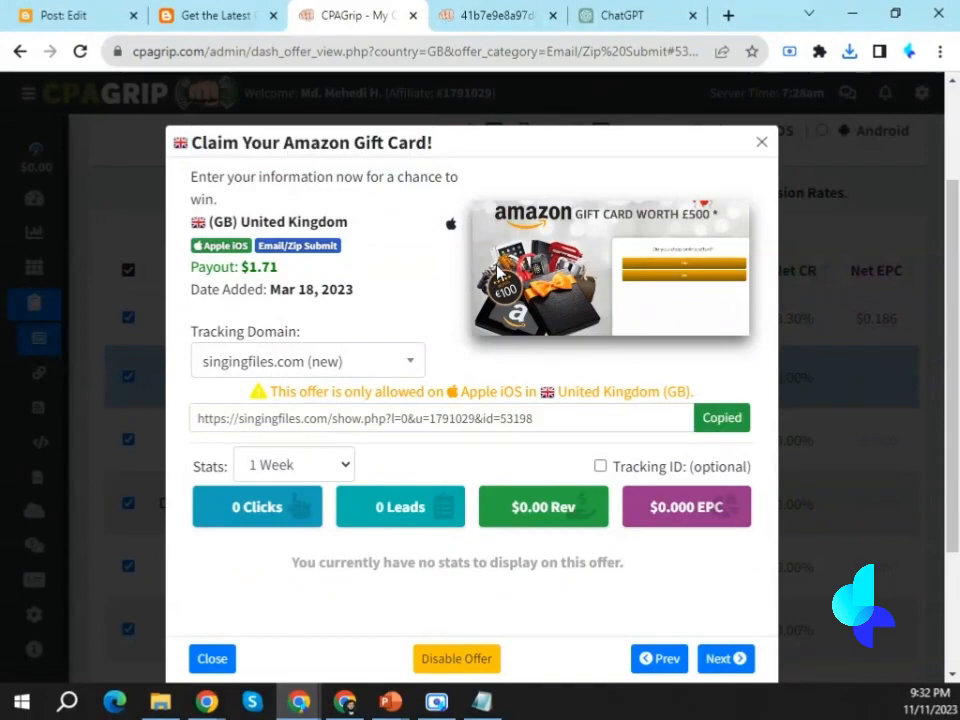
pyautogui.click(731, 434)
pyautogui.click(75, 15)
pyautogui.press('BackSpace')
pyautogui.rightClick(317, 438)
pyautogui.click(354, 318)
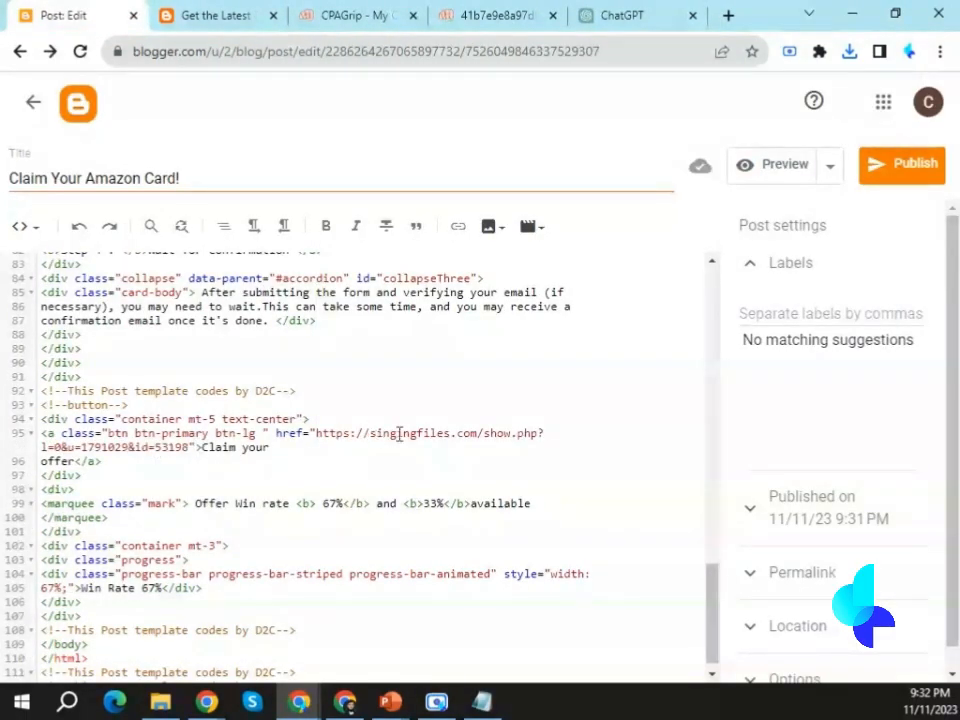
# Assign the existing UK Offers label to the Claim Your Amazon Card! post.
pyautogui.click(798, 318)
pyautogui.click(771, 339)
pyautogui.tripleClick(811, 319)
pyautogui.press('BackSpace')
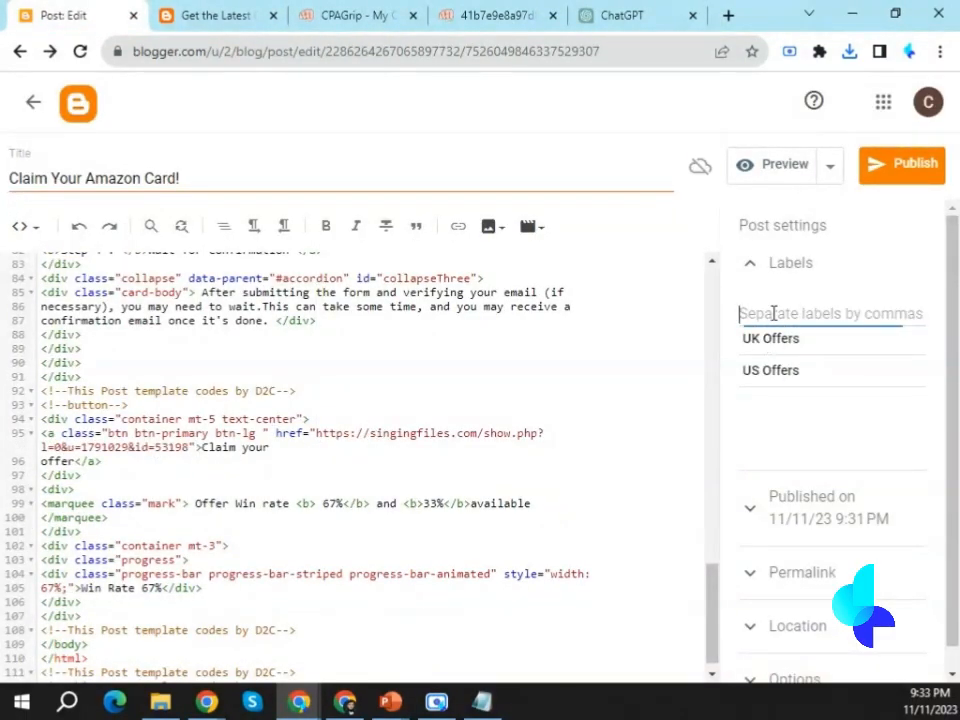
pyautogui.click(771, 339)
# Disallow reader comments and hide existing ones on the Amazon gift card post, and publish it to the blog.
pyautogui.click(770, 656)
pyautogui.click(901, 164)
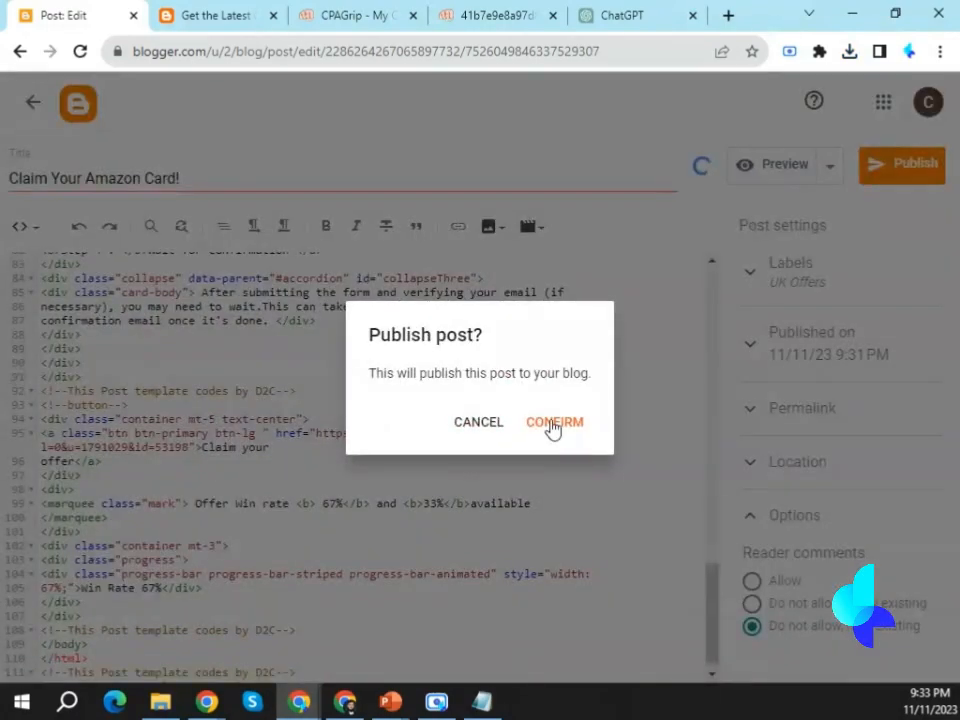
pyautogui.click(555, 443)
# Shorten the published Amazon post's title to "Amazon Card!" and update the post.
pyautogui.click(420, 249)
pyautogui.moveTo(124, 179); pyautogui.dragTo(11, 179)
pyautogui.press('BackSpace')
pyautogui.click(901, 164)
pyautogui.click(33, 102)
pyautogui.click(572, 468)
# Filter CPAGrip's My Offers by US | United States and open the "Enter for $1000 Cash for Summer!" offer.
pyautogui.click(355, 15)
pyautogui.click(752, 146)
pyautogui.click(189, 250)
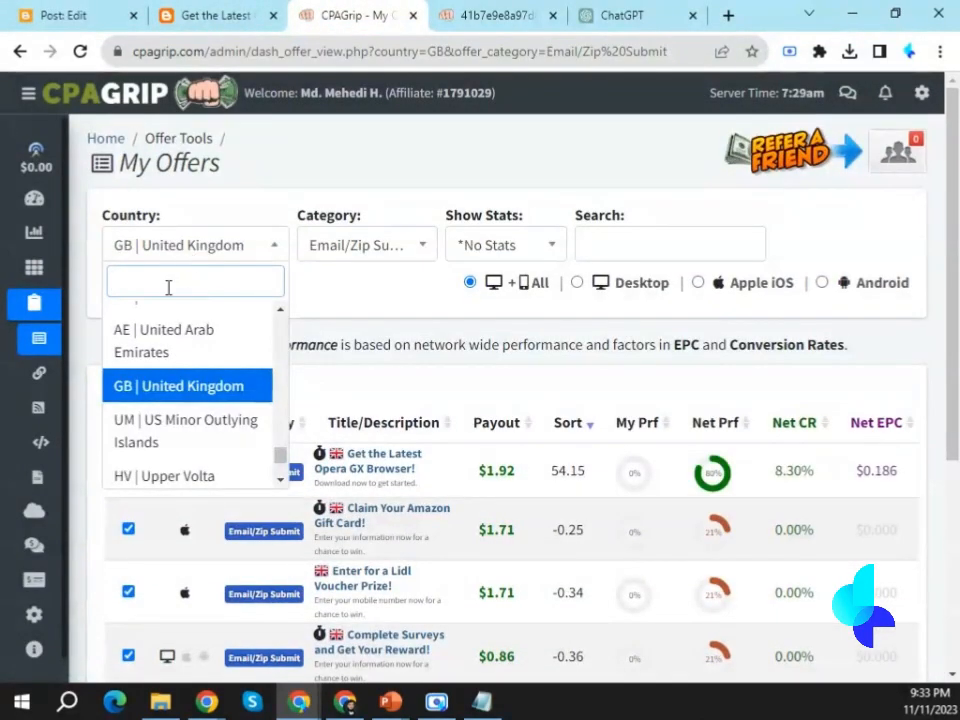
pyautogui.write('united')
pyautogui.click(167, 317)
pyautogui.scroll(-2, 379, 450)
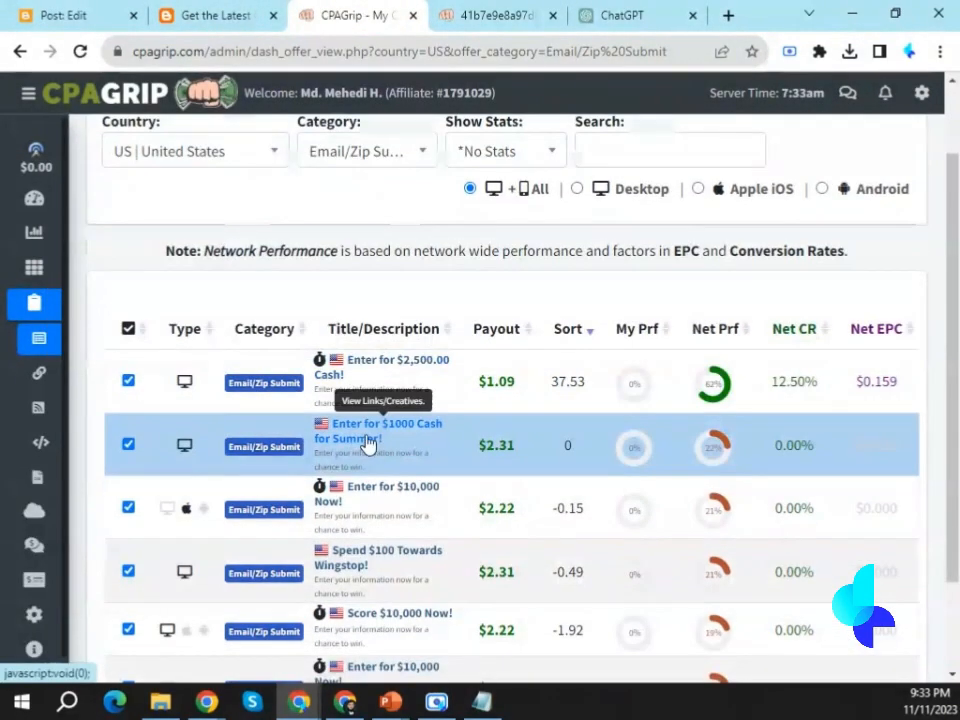
pyautogui.click(379, 450)
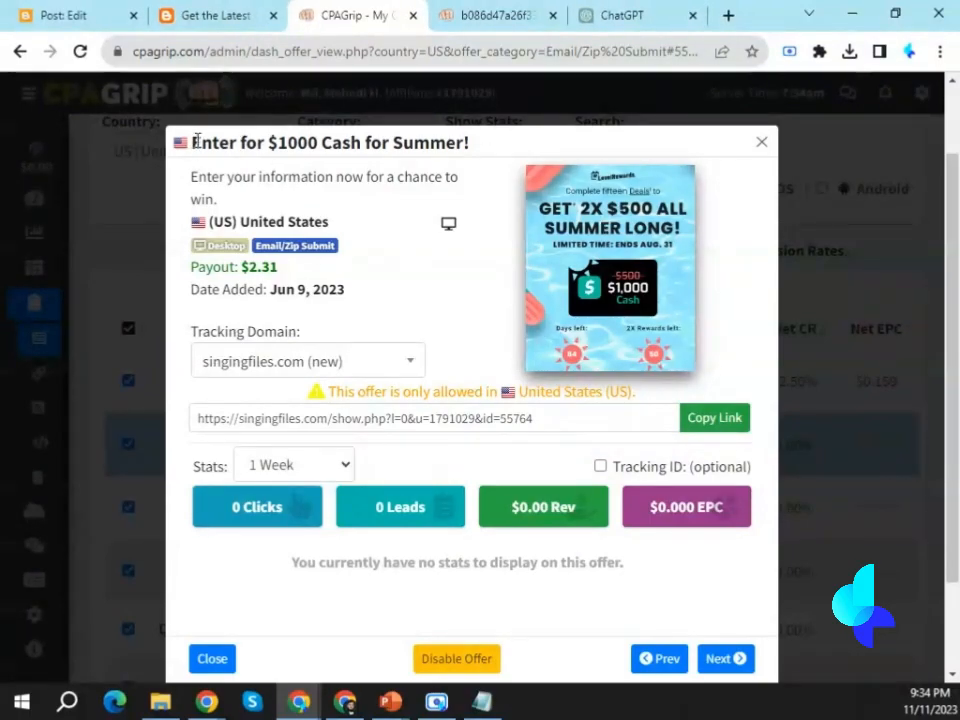
# Title the new Blogger post "Summer Revenue!!!".
pyautogui.hotkey('ctrl', '1')
pyautogui.click(109, 182)
pyautogui.hotkey('ctrl', 'v')
pyautogui.hotkey('ctrl', 'a')
pyautogui.write('Summer Revenue!!!')
# Copy the post template code from the text file and paste it into the Summer Revenue!!! post's HTML.
pyautogui.hotkey('alt', 'Tab')
pyautogui.rightClick(489, 349)
pyautogui.click(589, 409)
pyautogui.hotkey('alt', 'Tab')
pyautogui.rightClick(40, 262)
pyautogui.click(86, 392)
# Replace the placeholder image code under the 1st Image comment in the Summer Revenue!!! post with blank lines.
pyautogui.moveTo(41, 386); pyautogui.dragTo(84, 597)
pyautogui.press('BackSpace')
pyautogui.press('Return')
pyautogui.press('Return')
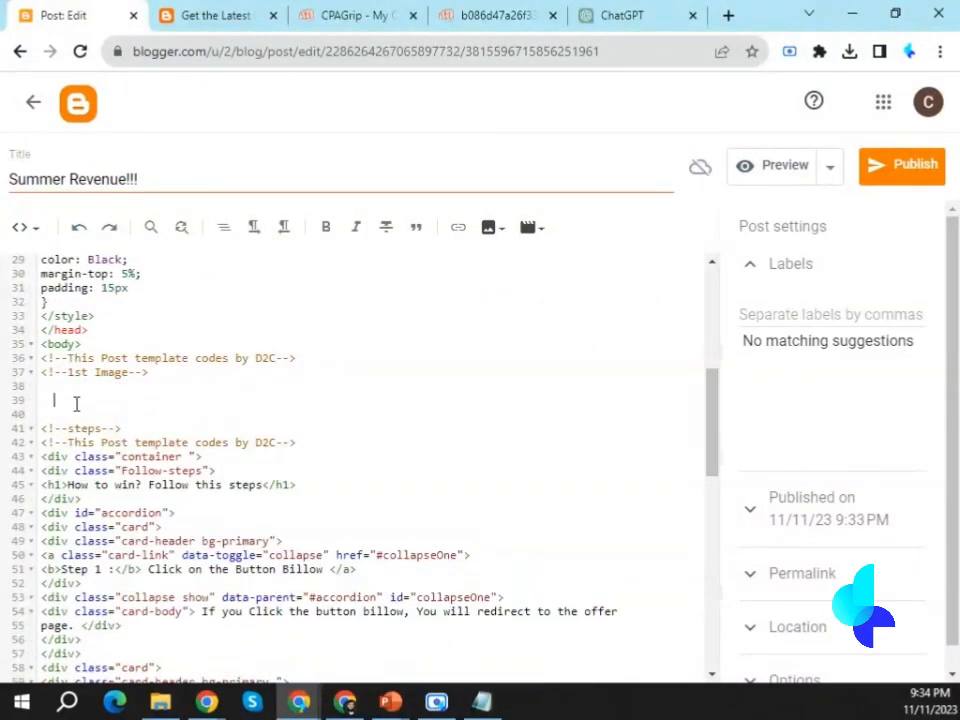
# Save the $1000 summer cash offer's image to the Desktop under its suggested file name.
pyautogui.click(484, 15)
pyautogui.rightClick(482, 246)
pyautogui.click(500, 283)
pyautogui.click(805, 655)
# Upload the saved summer offer image from the Desktop into the post below the 1st Image comment.
pyautogui.click(214, 14)
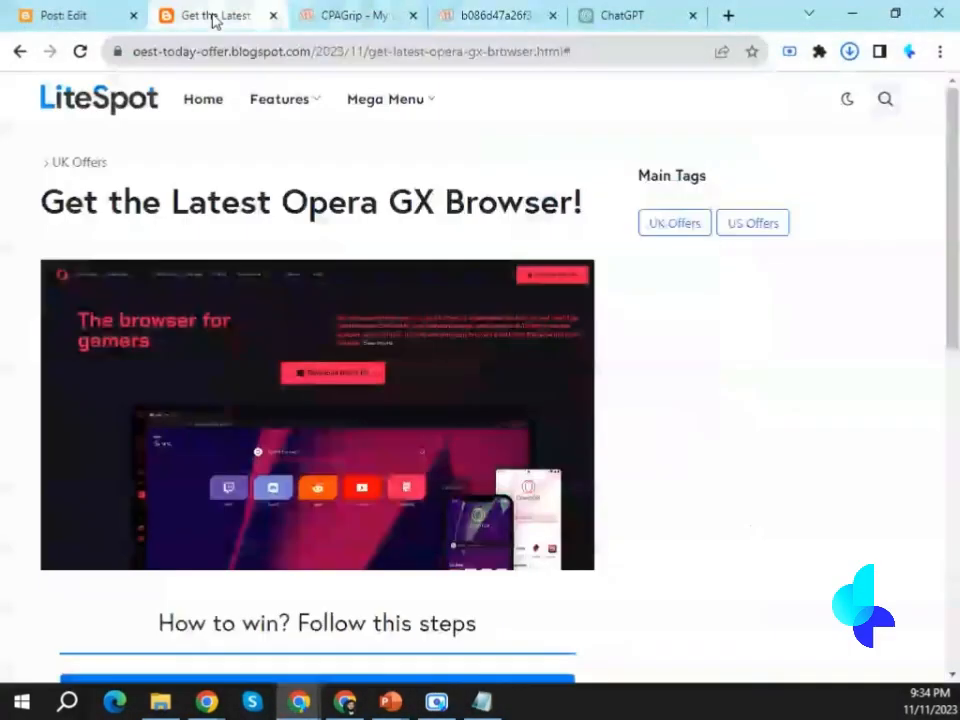
pyautogui.click(62, 15)
pyautogui.click(490, 226)
pyautogui.click(150, 258)
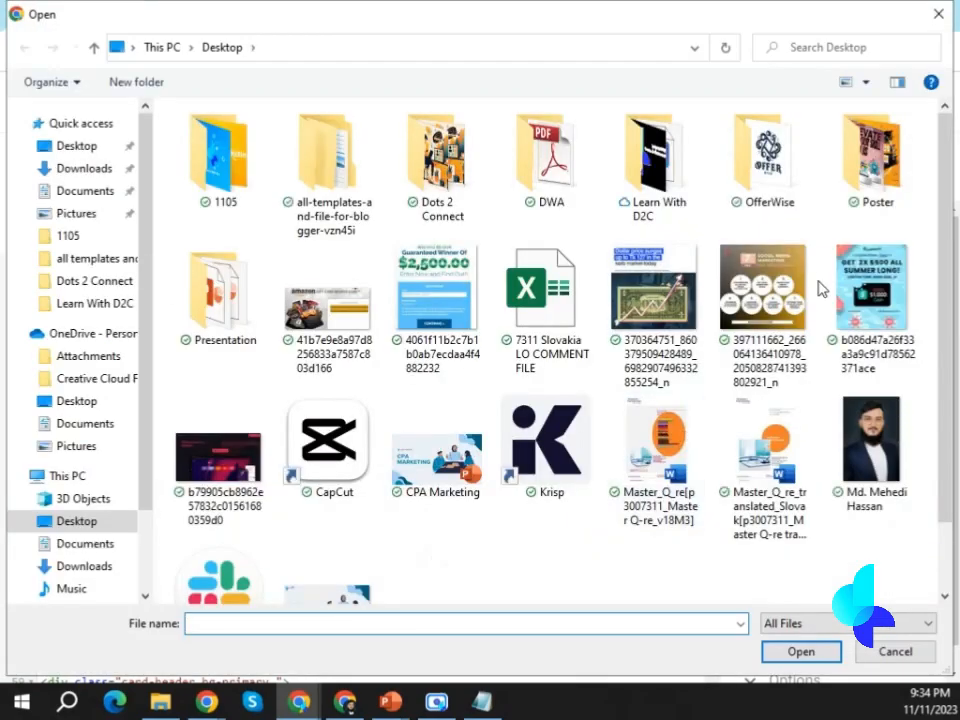
pyautogui.doubleClick(866, 298)
pyautogui.click(130, 600)
pyautogui.click(538, 587)
# Replace the placeholder URL in the summer post's Claim your offer button with that offer's CPAGrip tracking link.
pyautogui.scroll(-5, 358, 499)
pyautogui.scroll(-5, 355, 538)
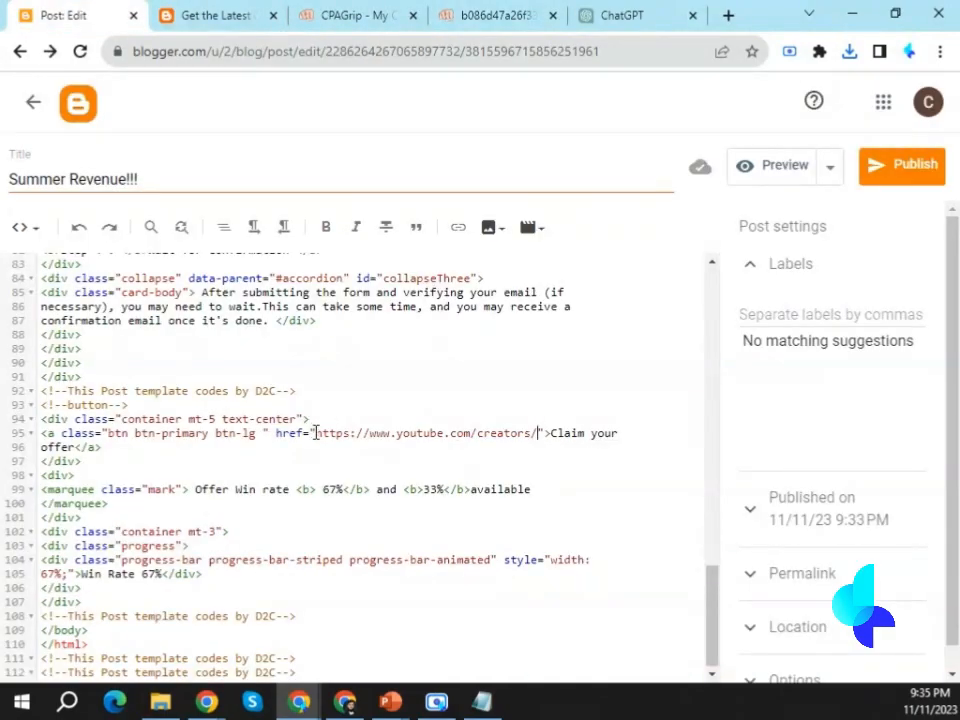
pyautogui.keyDown('shift'); pyautogui.click(314, 433); pyautogui.keyUp('shift')
pyautogui.rightClick(343, 430)
pyautogui.click(364, 302)
# Label the Summer Revenue!!! post US Offers and publish it to the blog.
pyautogui.click(800, 314)
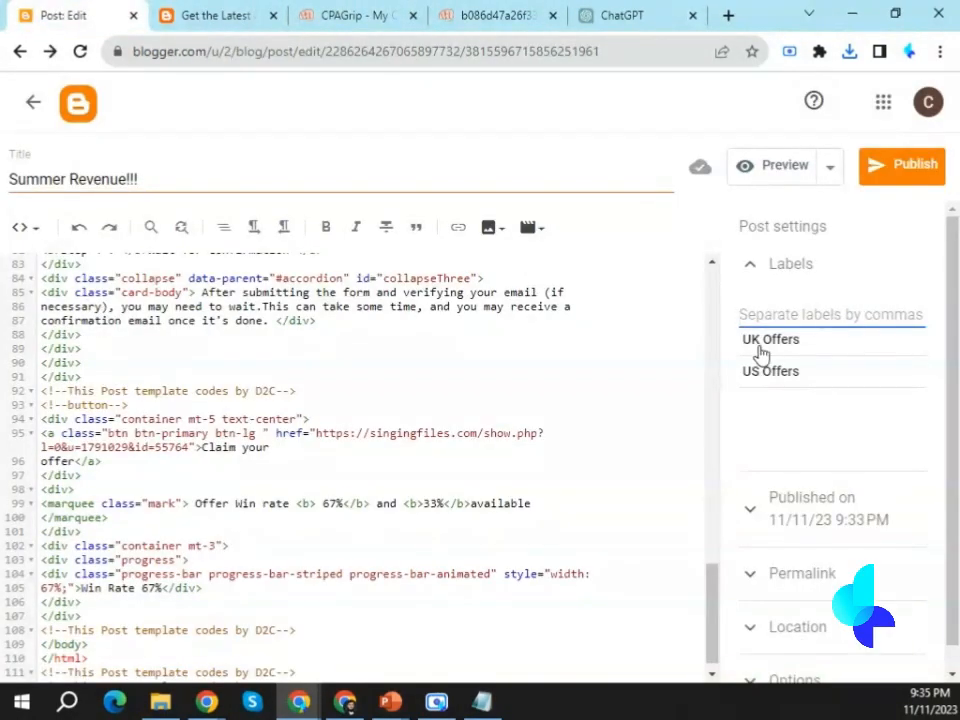
pyautogui.click(770, 371)
pyautogui.click(895, 165)
pyautogui.click(535, 418)
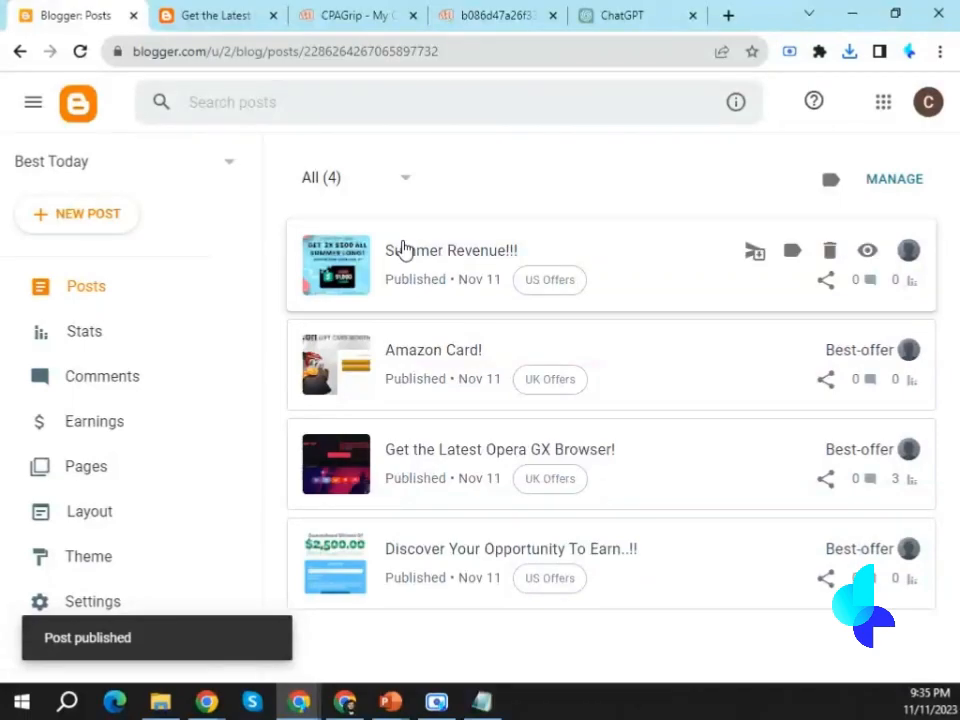
# Examine the live blog homepage, including its list of offer posts and the Main Tags section.
pyautogui.click(195, 14)
pyautogui.click(100, 100)
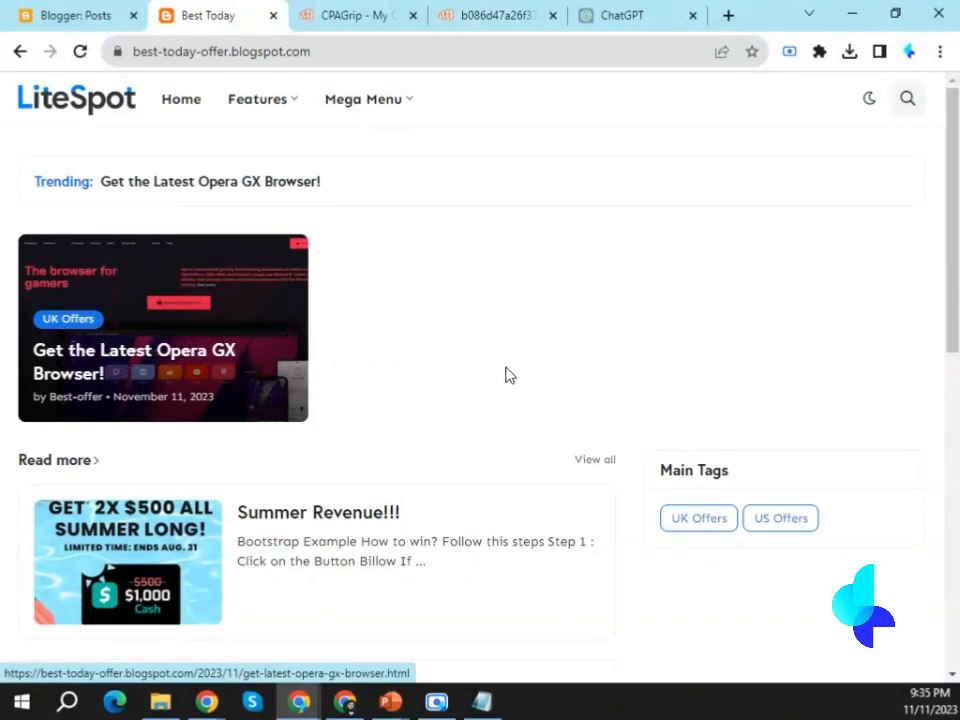
pyautogui.scroll(-3, 505, 375)
pyautogui.scroll(-4, 495, 366)
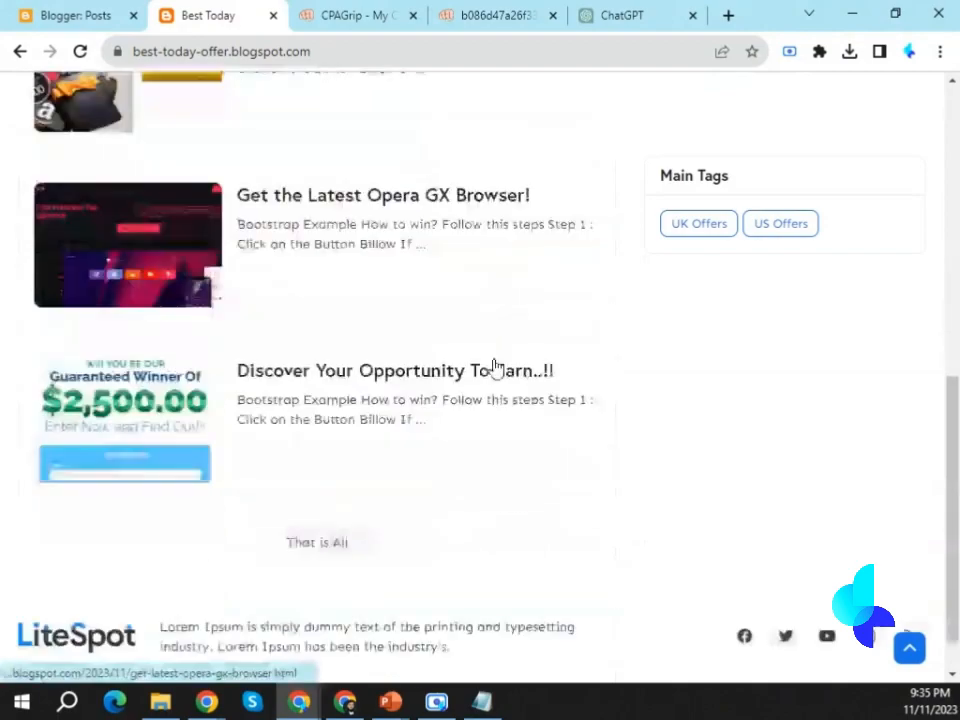
pyautogui.scroll(7, 480, 548)
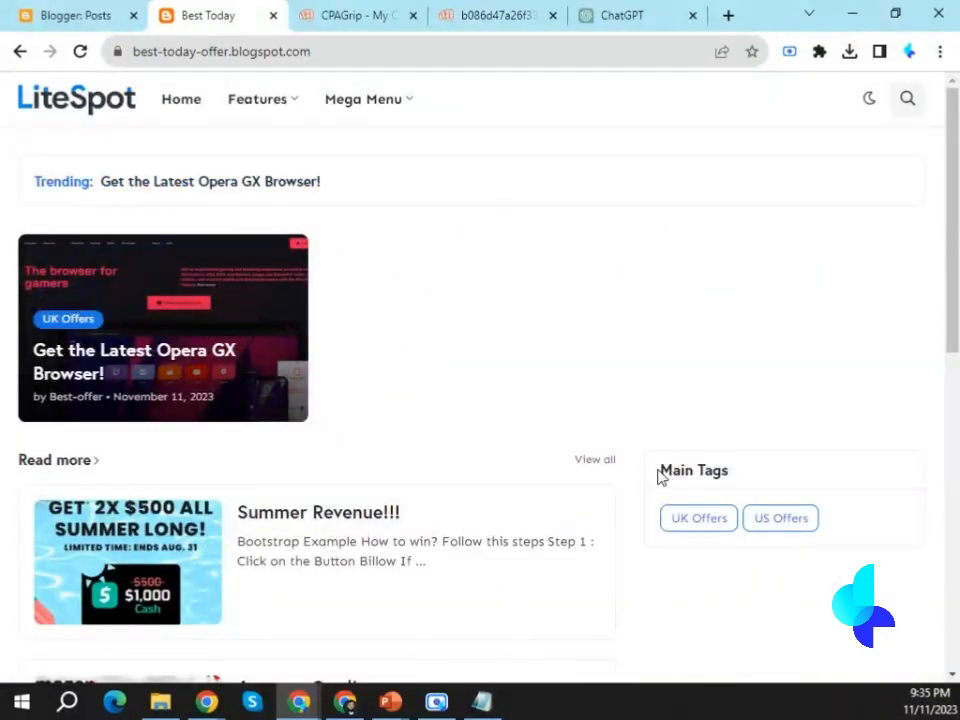
pyautogui.moveTo(658, 477); pyautogui.dragTo(738, 477)
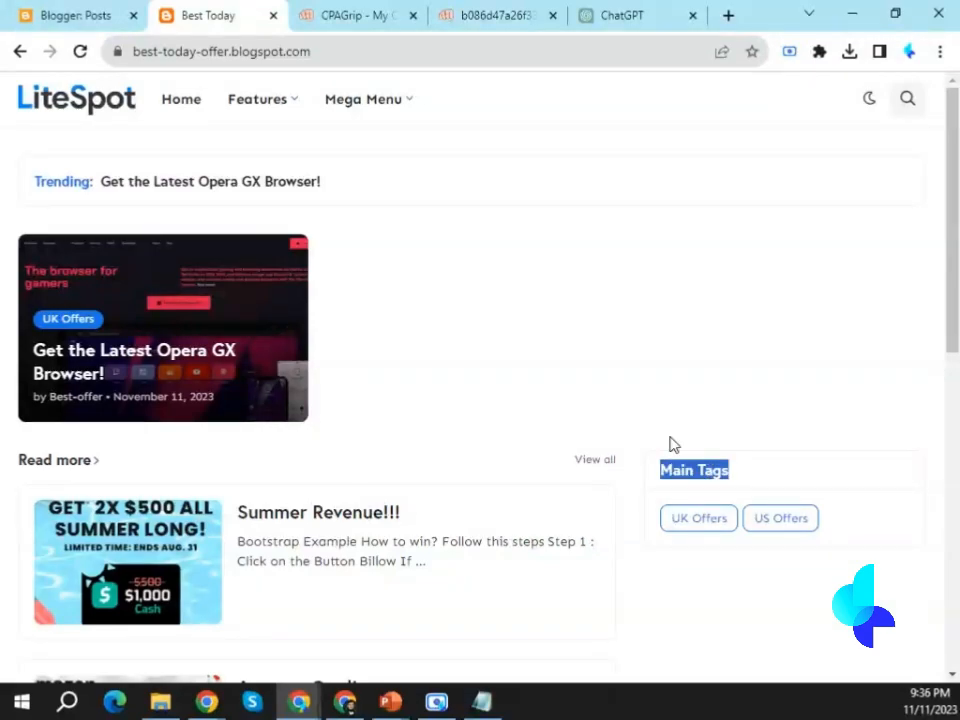
# Retitle the blog layout's Main Tags labels widget as "Categories" and save it.
pyautogui.click(97, 9)
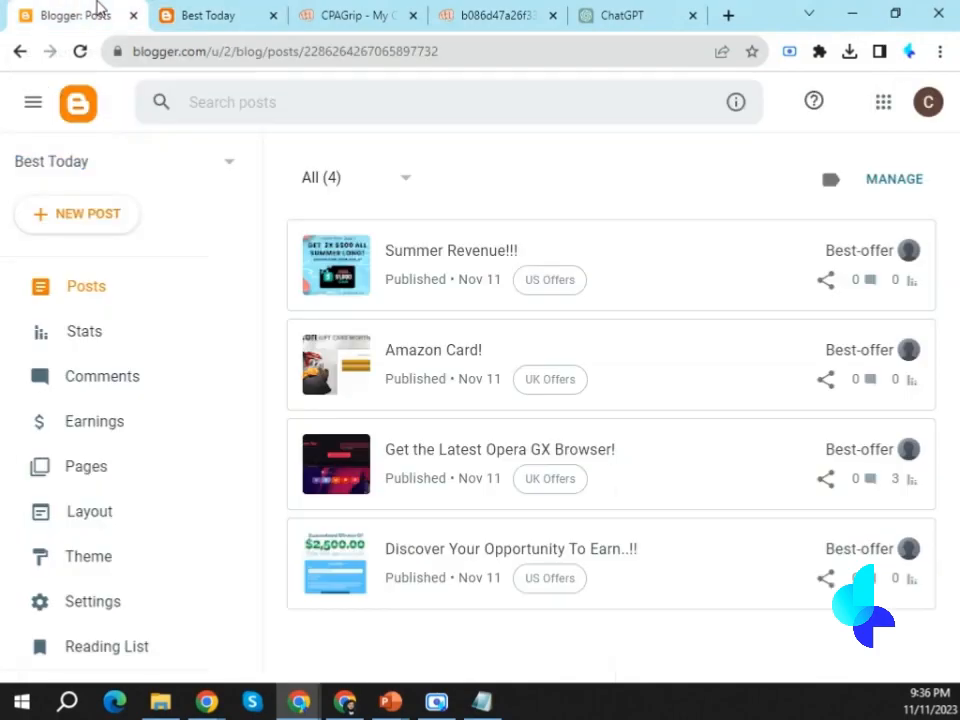
pyautogui.click(90, 512)
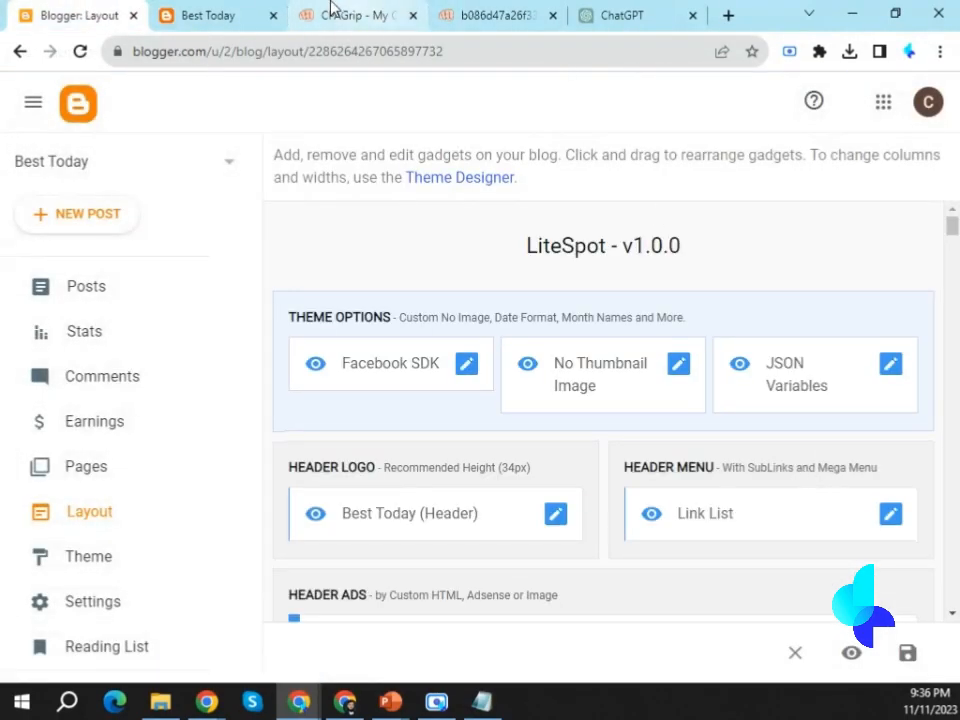
pyautogui.scroll(-4, 809, 500)
pyautogui.scroll(-7, 809, 516)
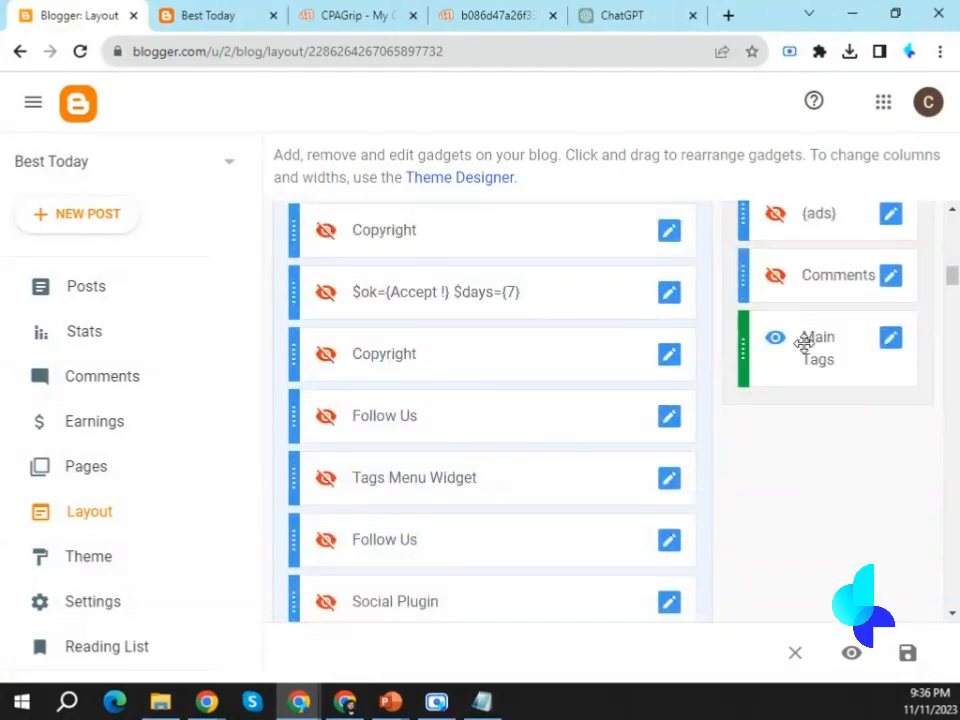
pyautogui.click(892, 340)
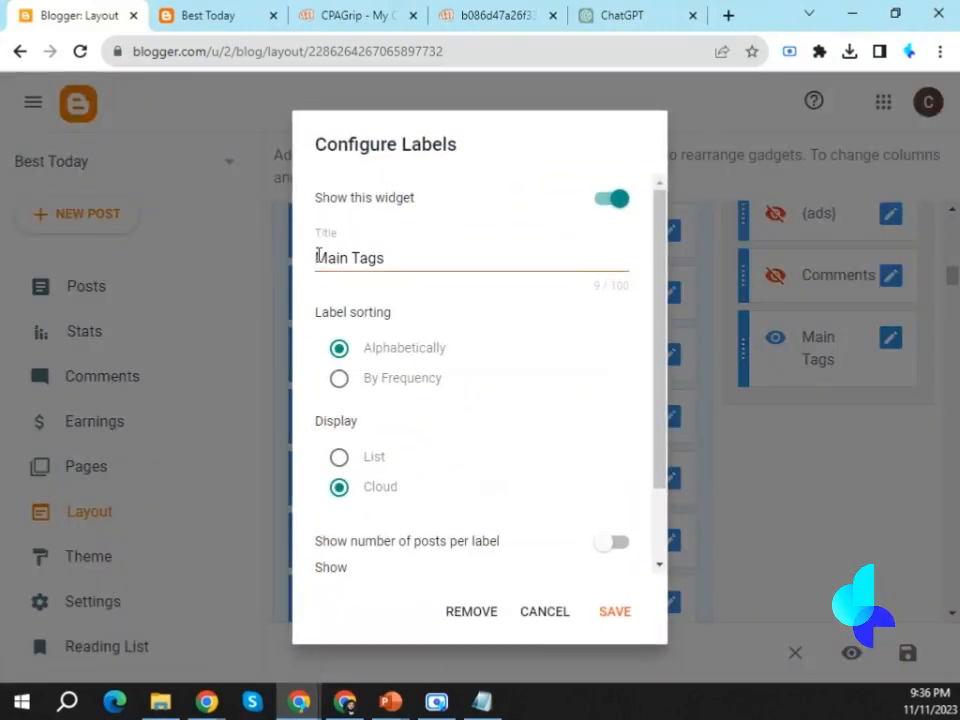
pyautogui.moveTo(317, 256); pyautogui.dragTo(391, 258)
pyautogui.write('Categories')
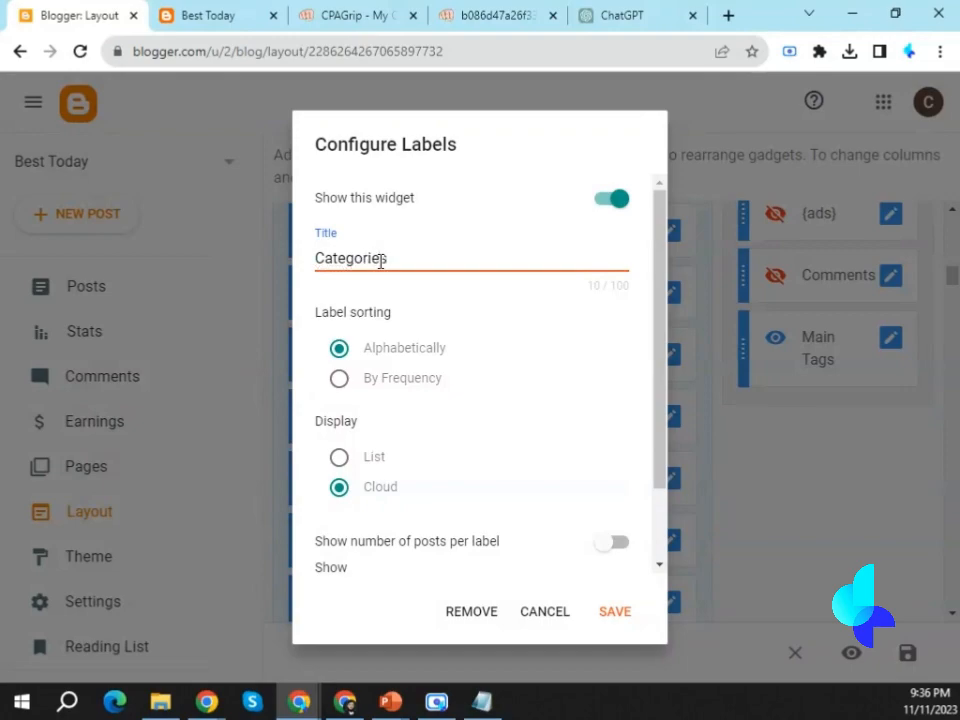
pyautogui.scroll(-2, 480, 470)
pyautogui.scroll(2, 521, 497)
pyautogui.click(618, 622)
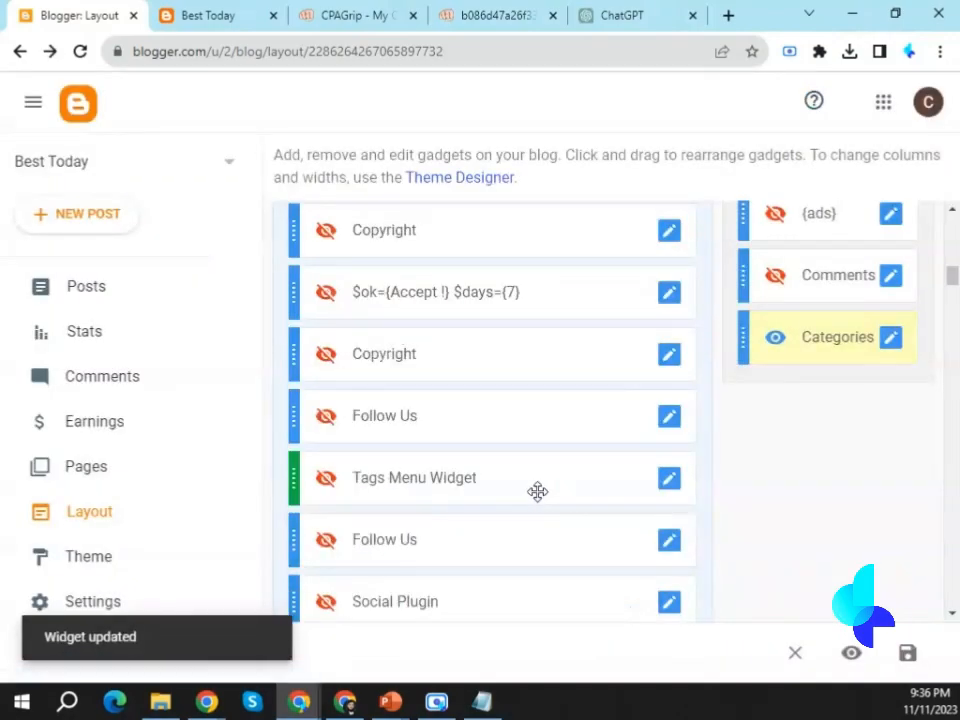
# Rename the Features entry in the Header Menu link list to "Menu" and save the widget.
pyautogui.scroll(10, 538, 491)
pyautogui.scroll(1, 539, 502)
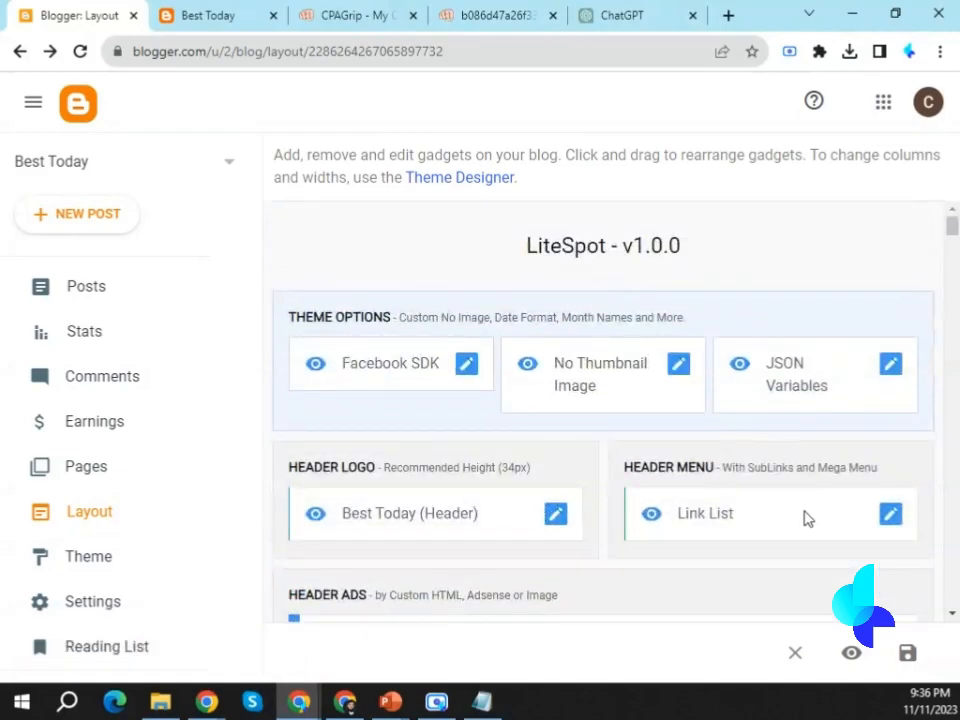
pyautogui.scroll(-1, 809, 508)
pyautogui.click(890, 421)
pyautogui.scroll(-3, 422, 379)
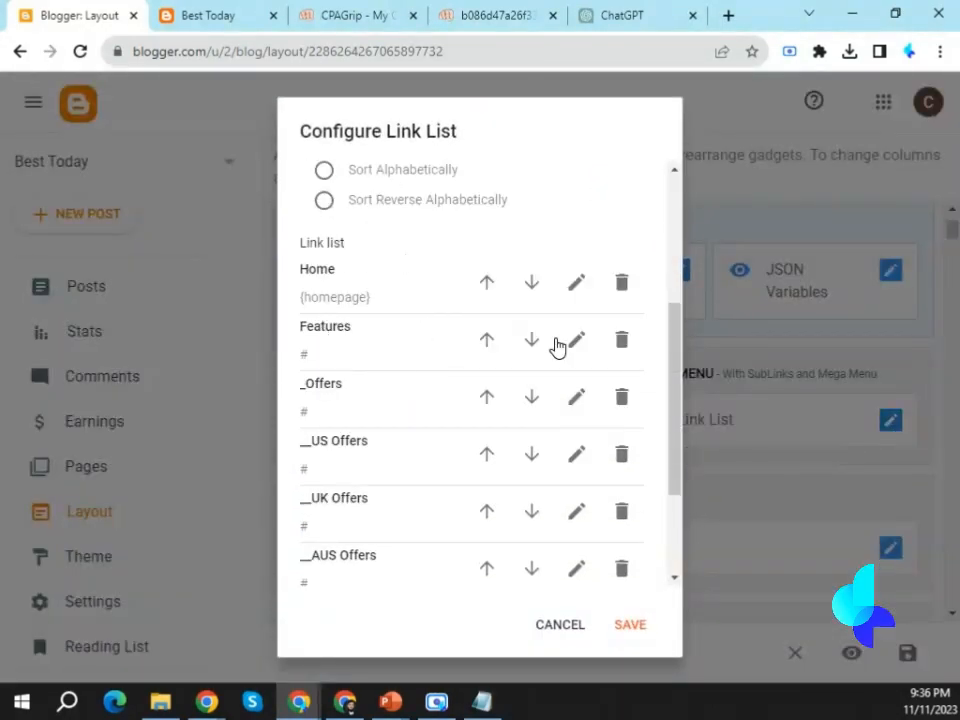
pyautogui.click(578, 341)
pyautogui.doubleClick(334, 356)
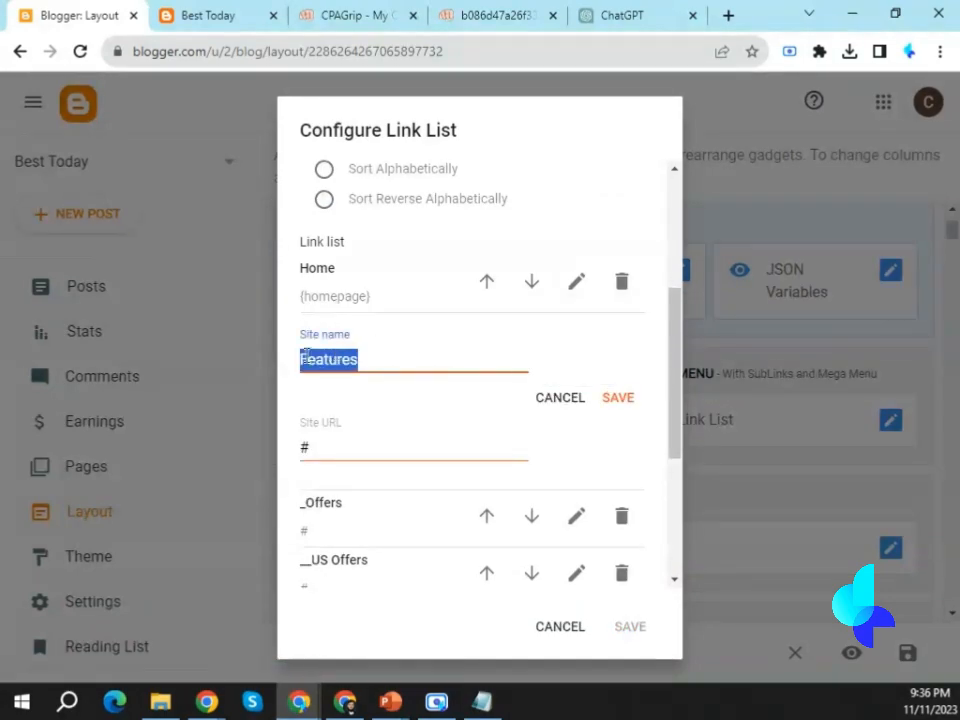
pyautogui.write('Menu')
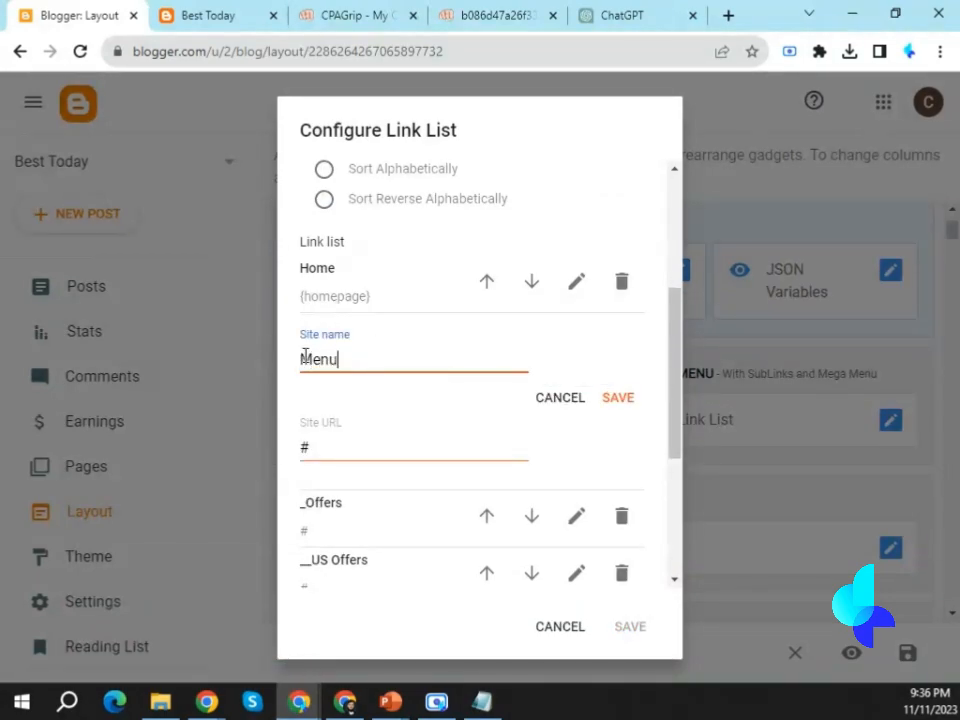
pyautogui.click(620, 398)
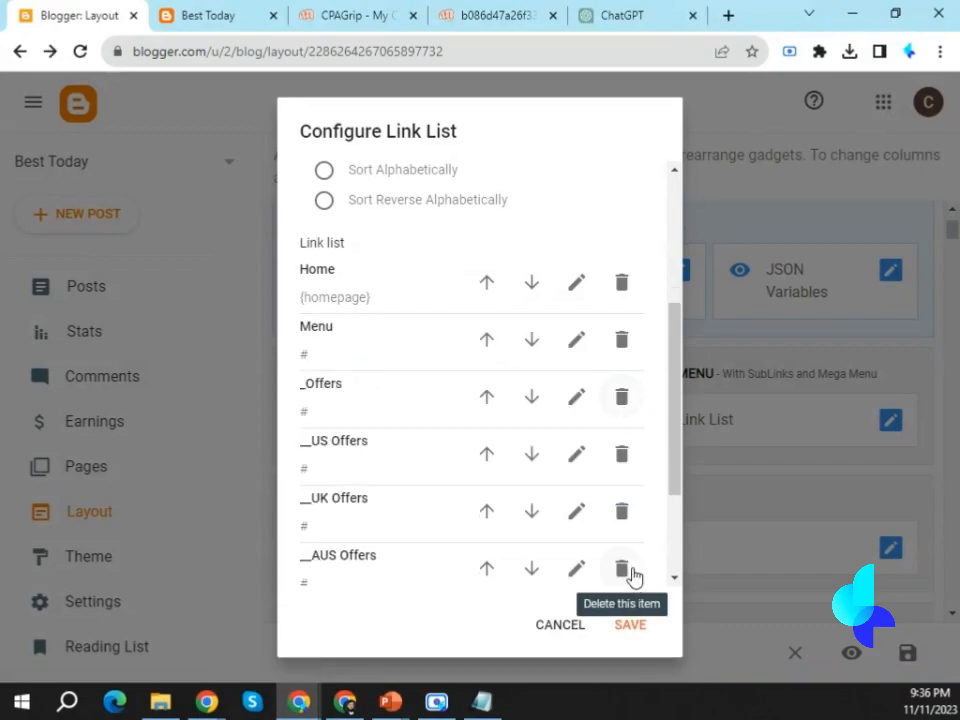
pyautogui.click(640, 627)
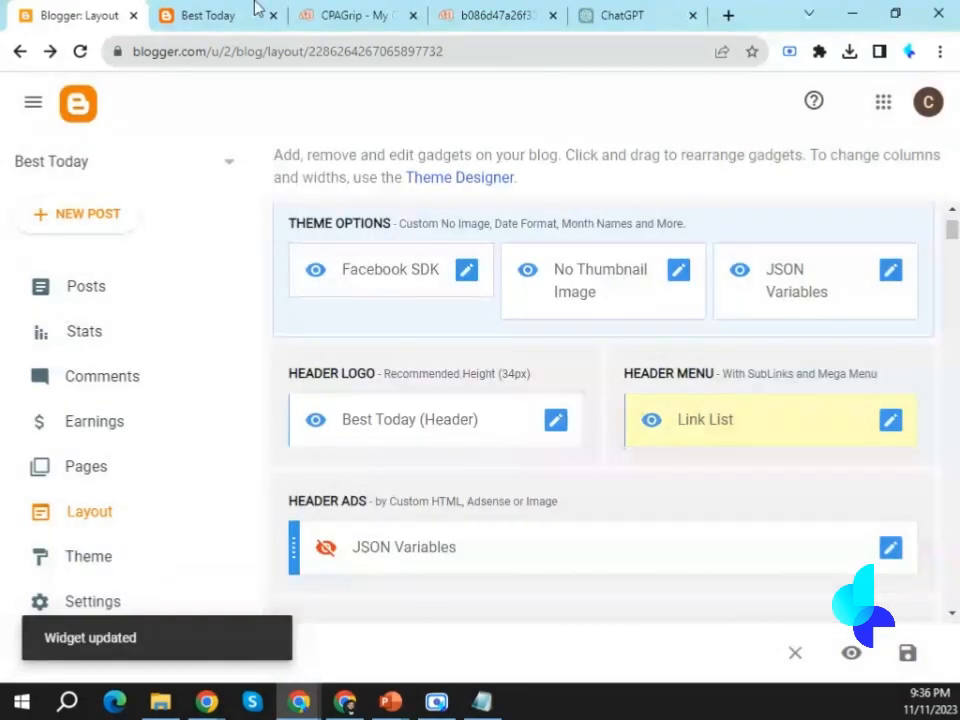
# Check the renamed header menu and Categories widget on the live blog, and view the UK Offers and US Offers label pages.
pyautogui.click(255, 12)
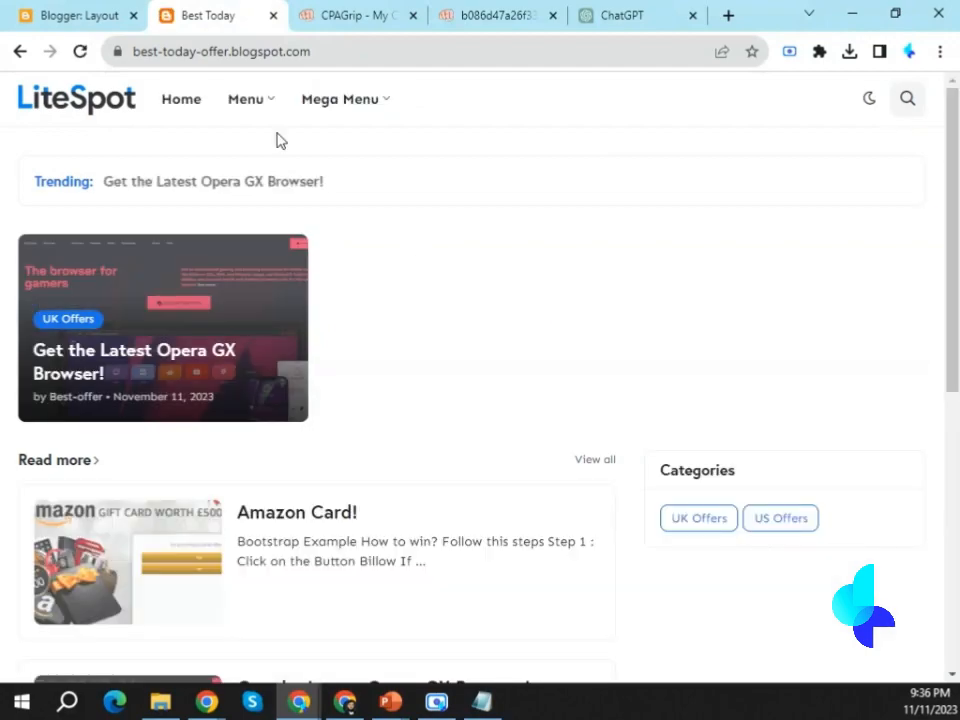
pyautogui.moveTo(229, 111)
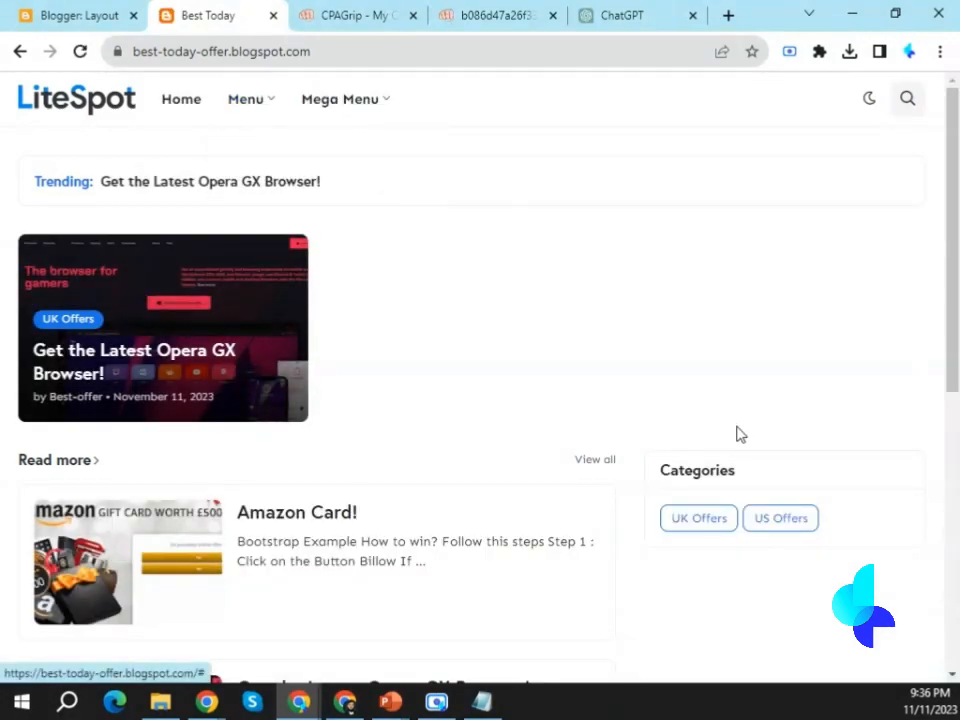
pyautogui.doubleClick(685, 472)
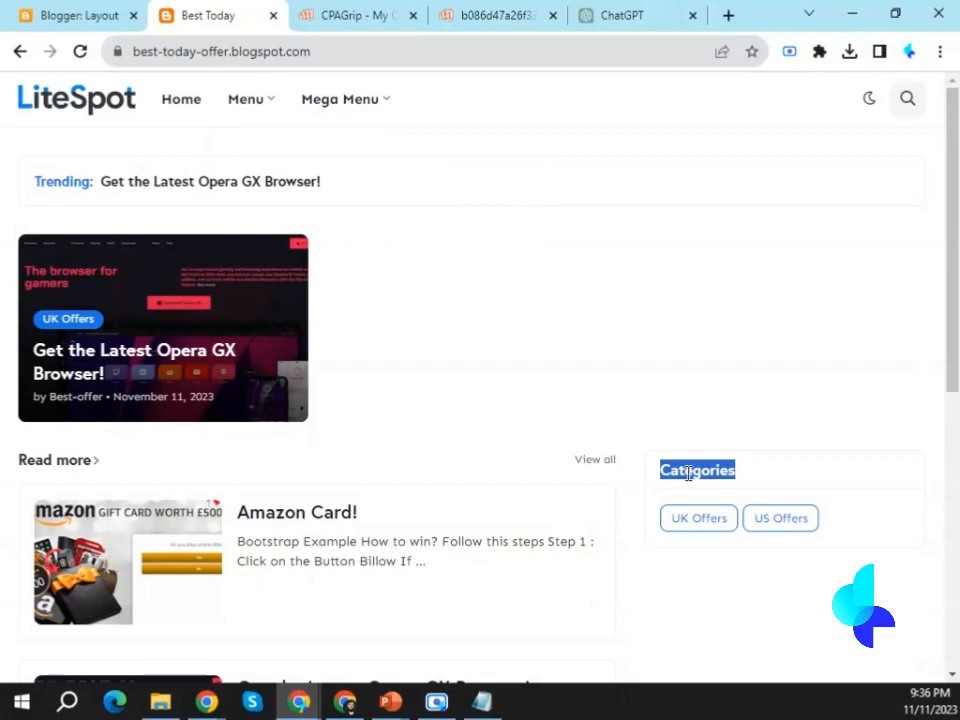
pyautogui.click(725, 560)
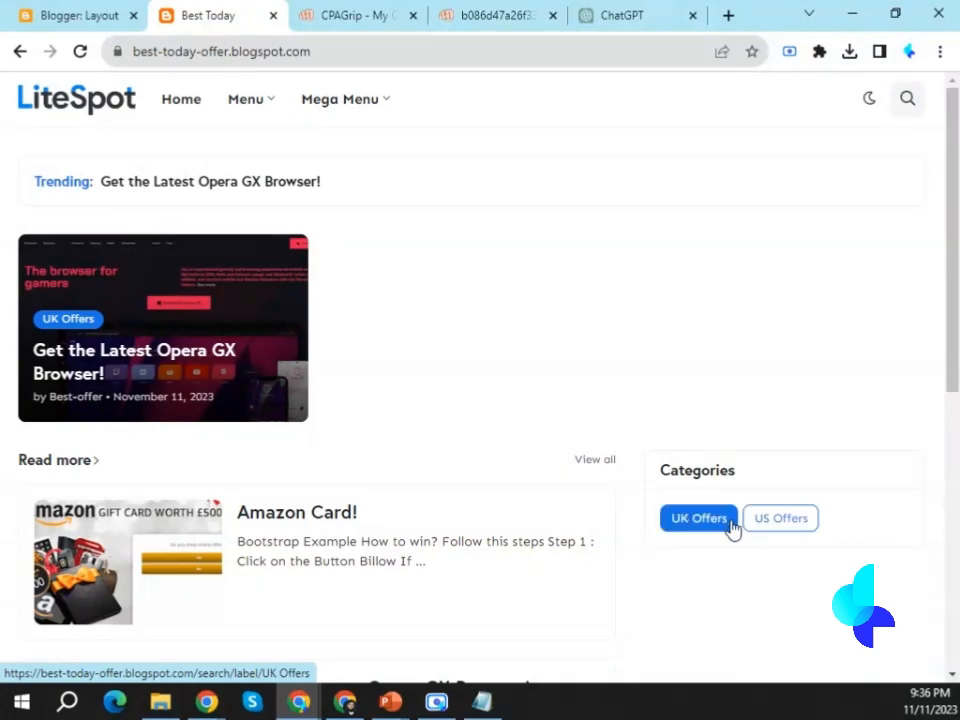
pyautogui.click(774, 529)
pyautogui.click(698, 240)
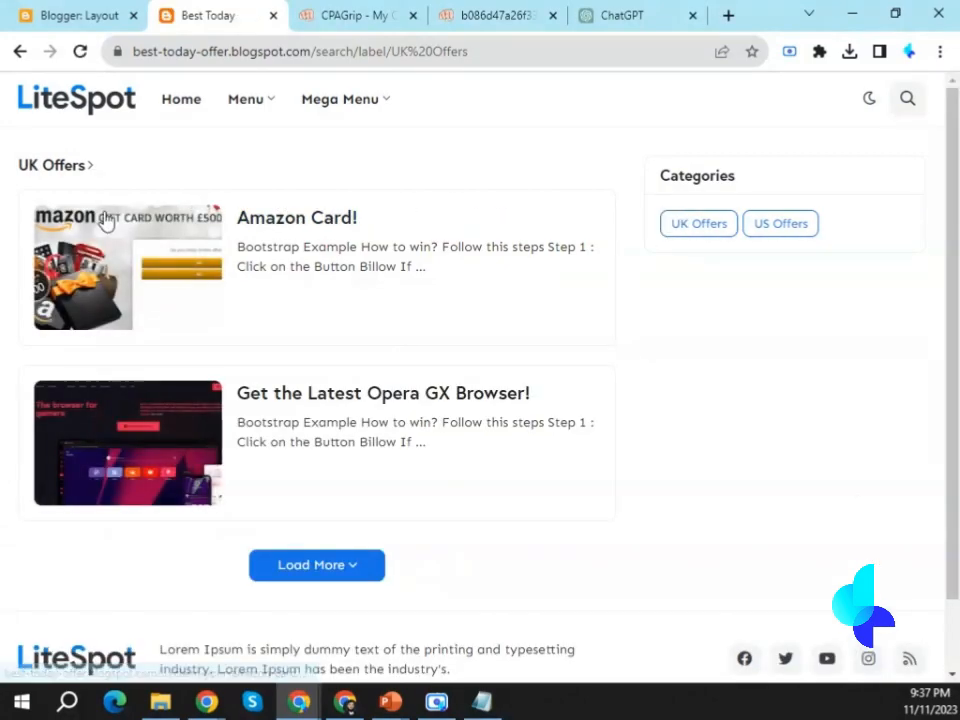
pyautogui.click(775, 236)
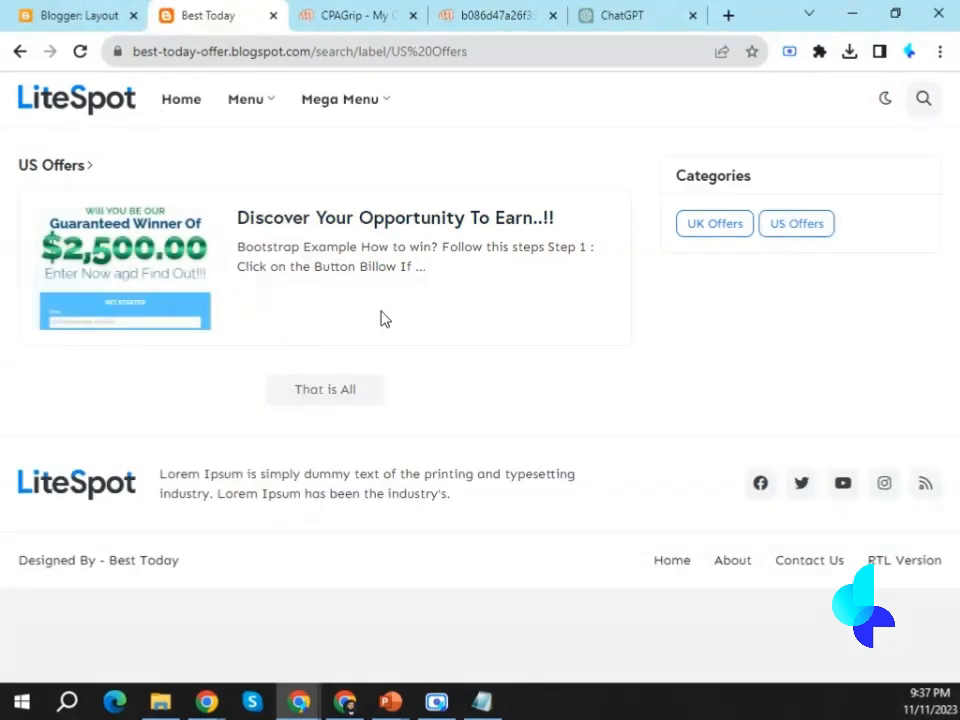
# Return to Blogger's posts list to check the publishing status of the offer posts.
pyautogui.click(93, 13)
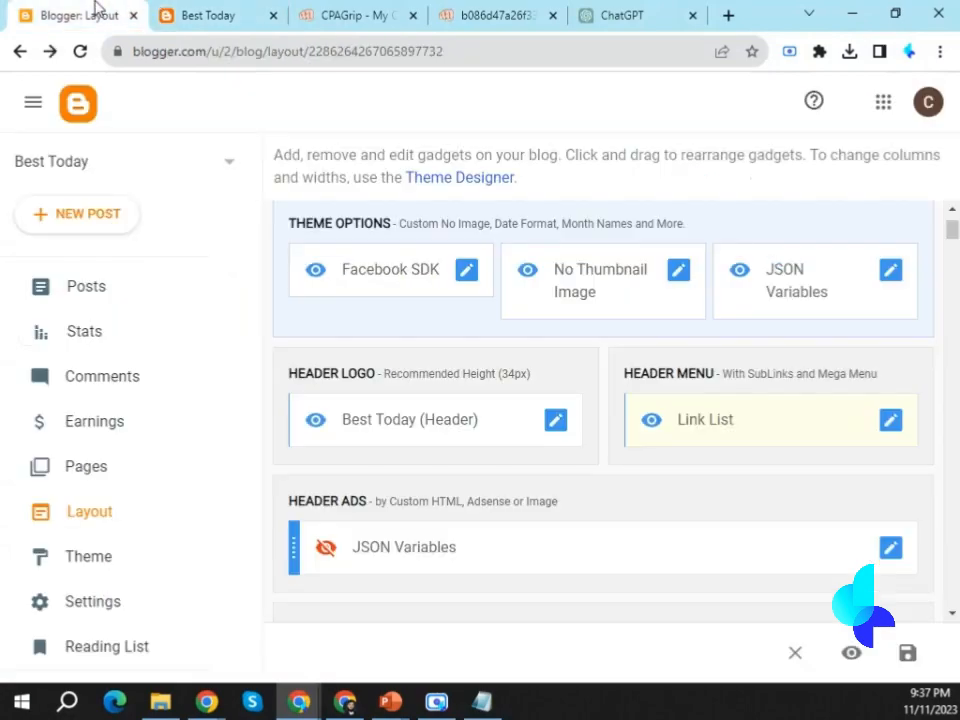
pyautogui.click(93, 287)
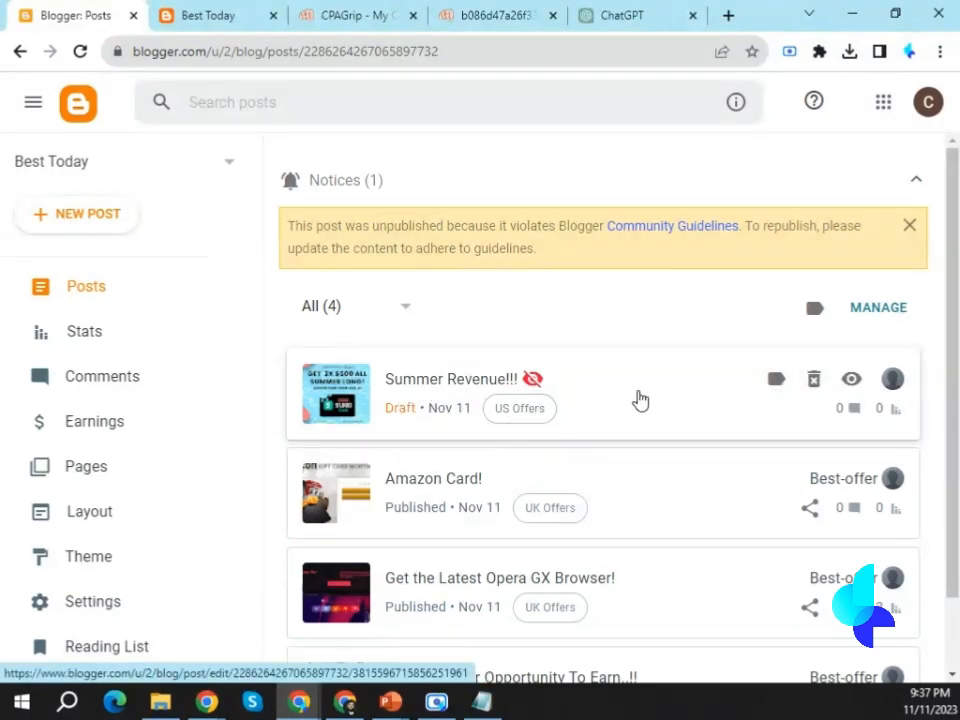
# Retitle the unpublished Summer Revenue!!! draft as "Summer Gold" and request a review of the post.
pyautogui.click(431, 395)
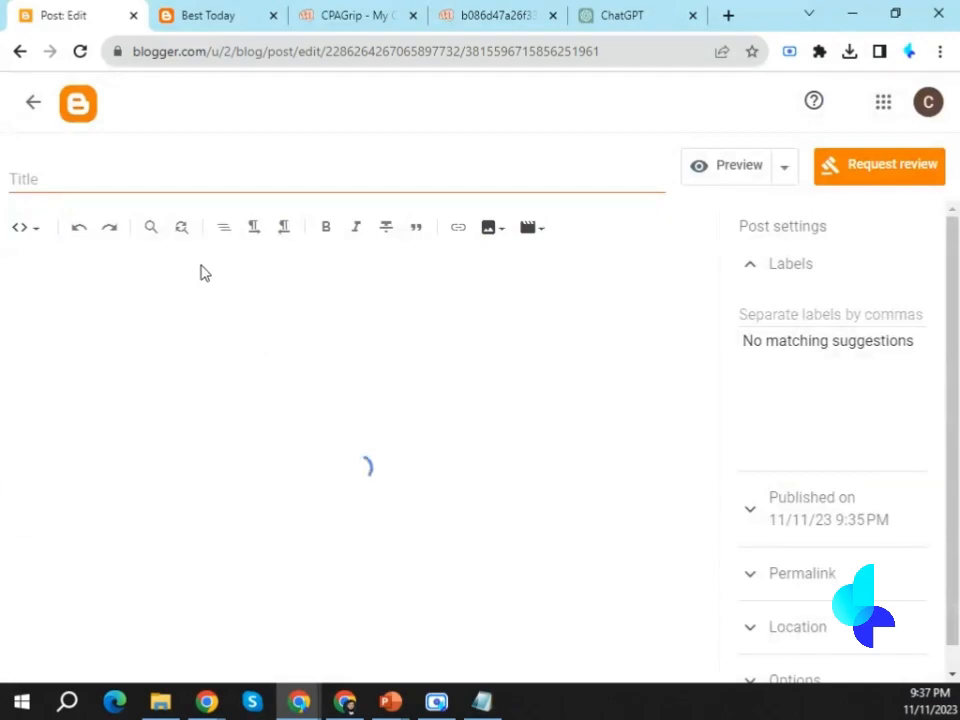
pyautogui.click(159, 176)
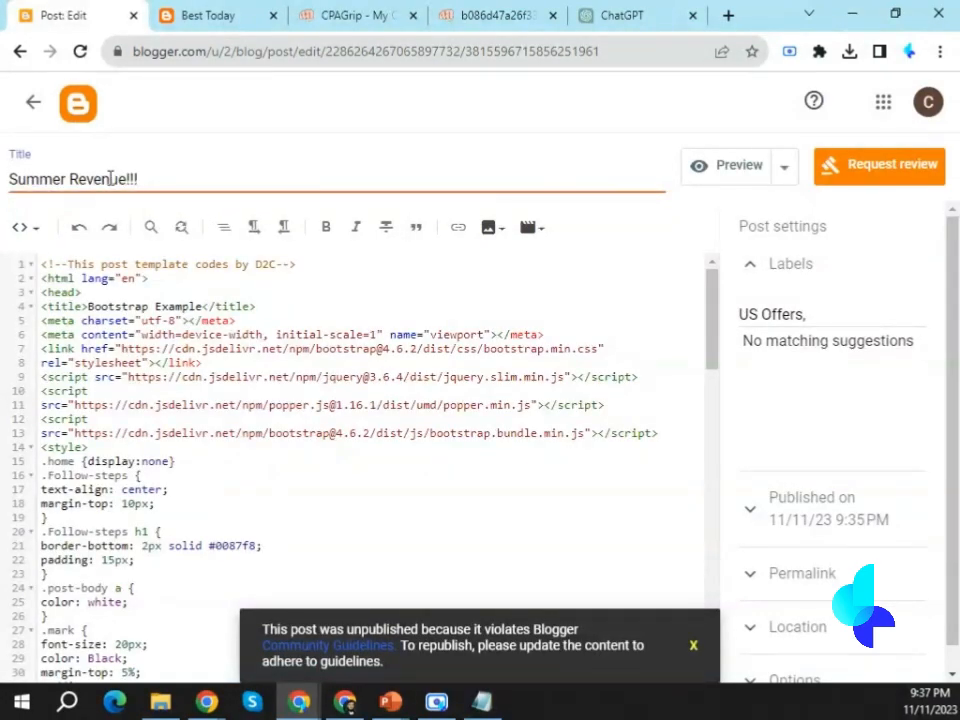
pyautogui.moveTo(70, 177); pyautogui.dragTo(153, 180)
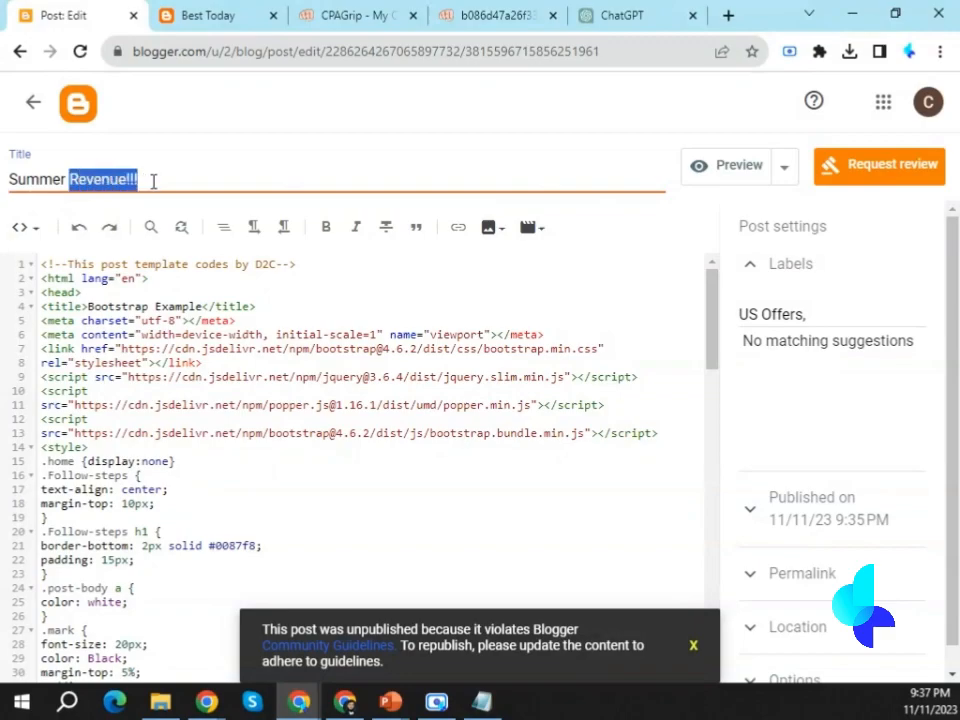
pyautogui.write('Cas')
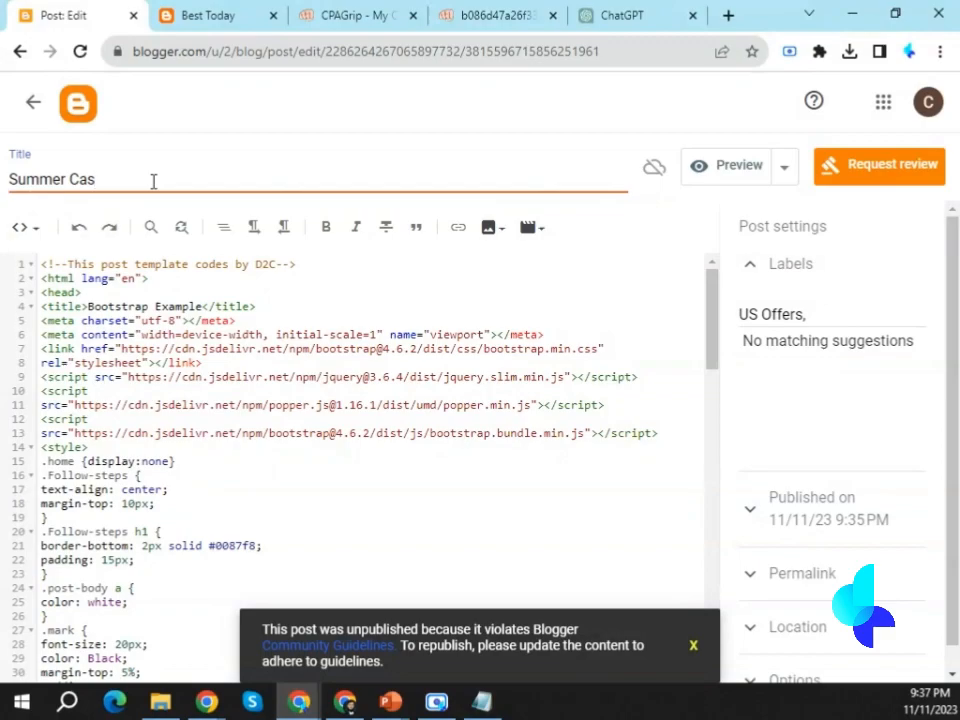
pyautogui.press('BackSpace')
pyautogui.press('BackSpace')
pyautogui.press('BackSpace')
pyautogui.write('Gold')
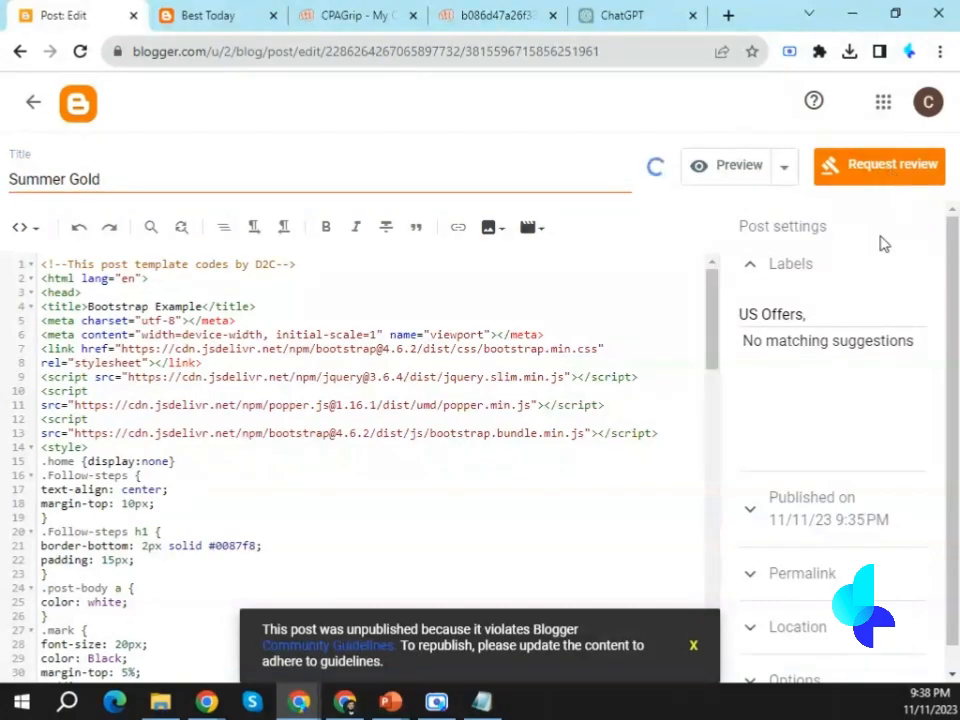
pyautogui.click(886, 180)
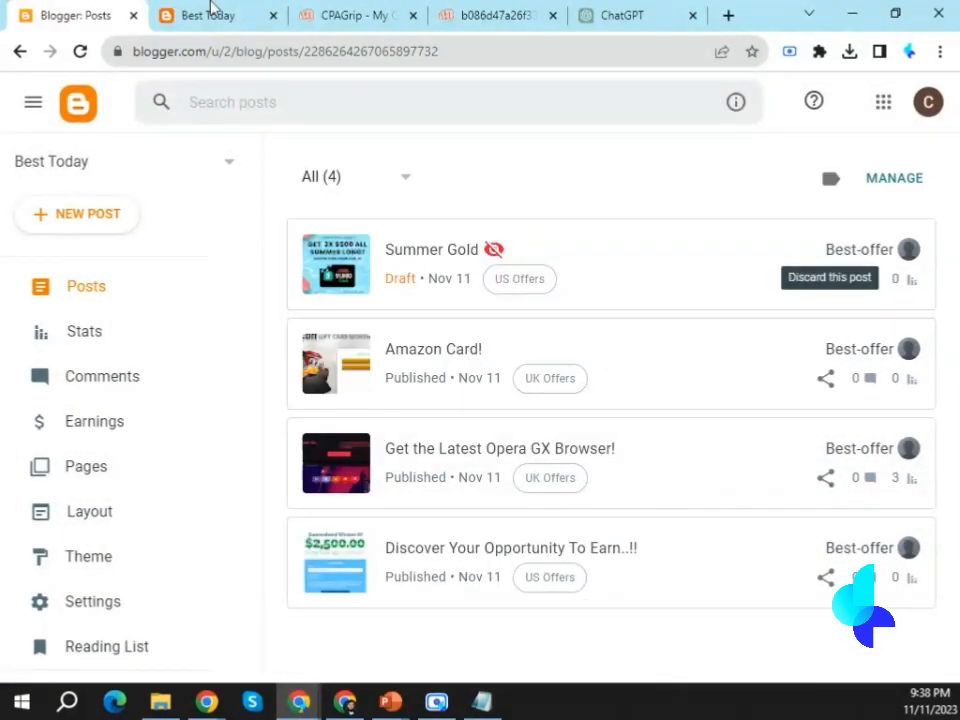
# Check on the live blog where the US Offers and UK Offers entries under Menu > Offers lead.
pyautogui.click(166, 12)
pyautogui.moveTo(240, 110)
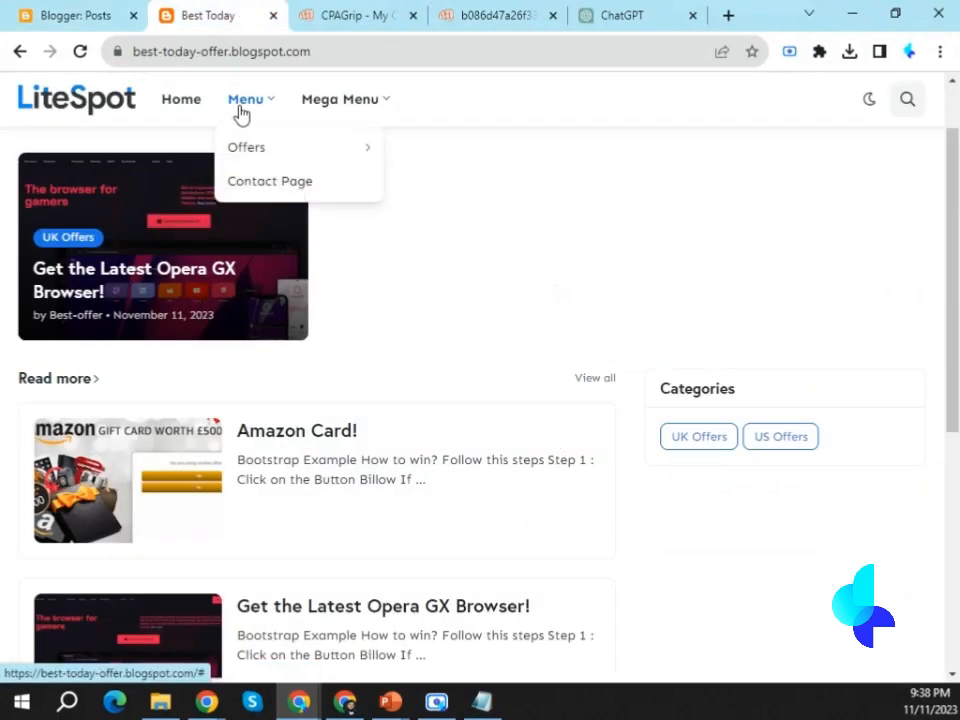
pyautogui.moveTo(347, 150)
pyautogui.click(404, 151)
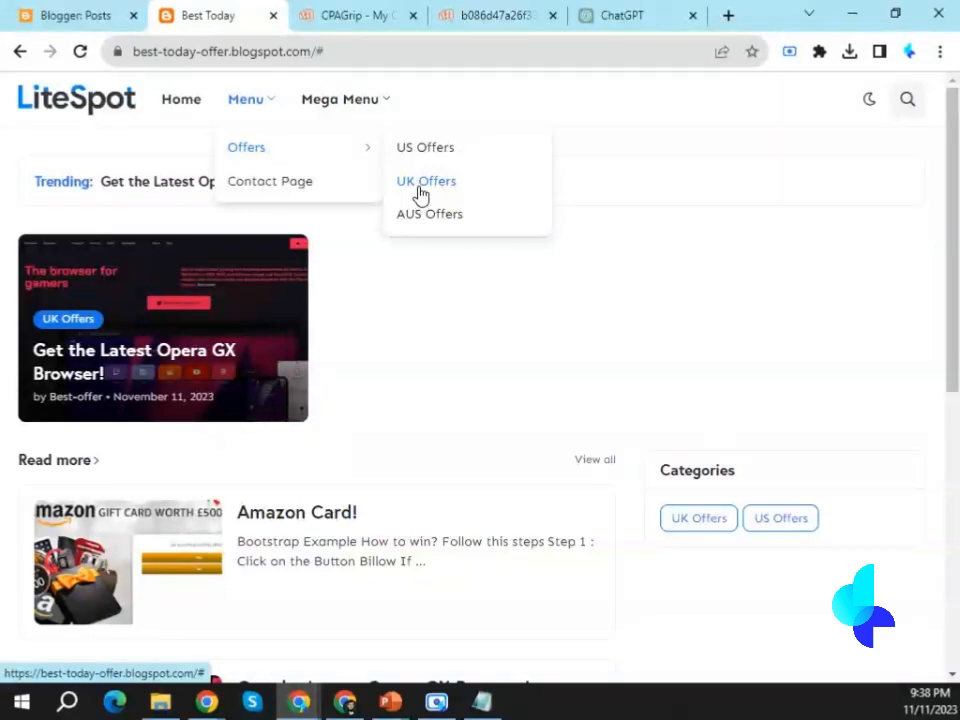
pyautogui.moveTo(345, 148)
# Open the blog layout's Header Menu link list and clear the Site URL of the __US Offers item.
pyautogui.click(94, 14)
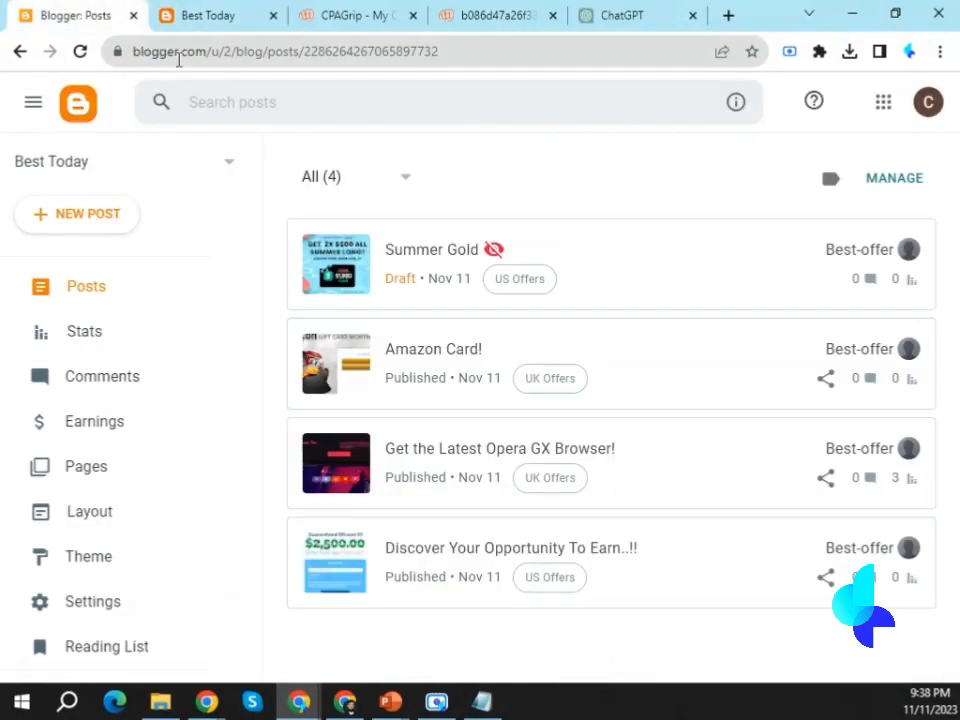
pyautogui.click(82, 520)
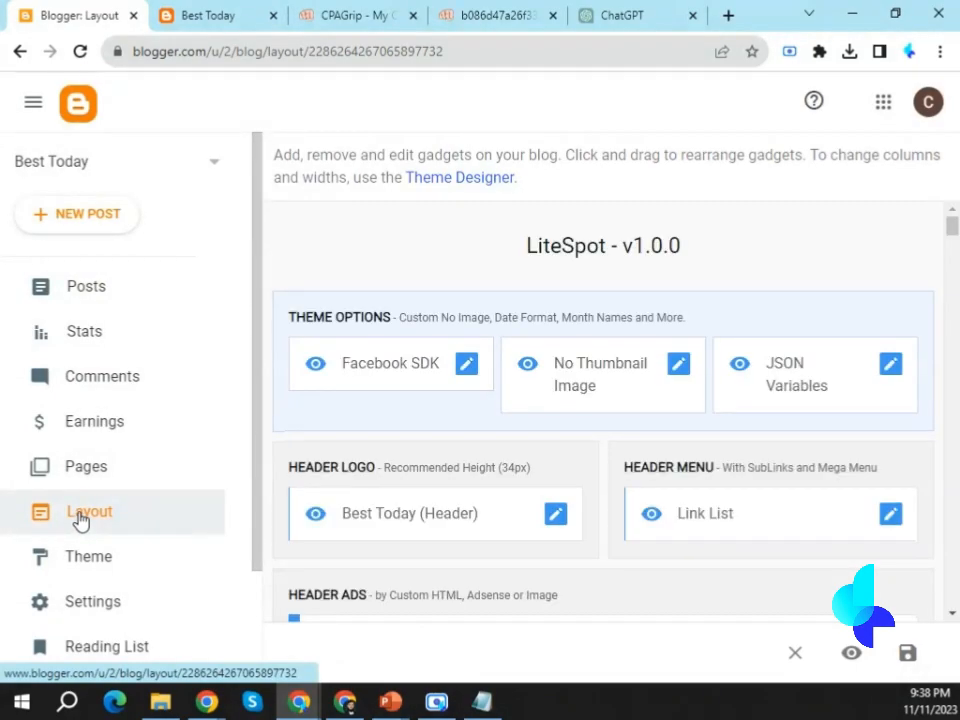
pyautogui.scroll(-2, 800, 380)
pyautogui.click(889, 330)
pyautogui.scroll(-5, 409, 418)
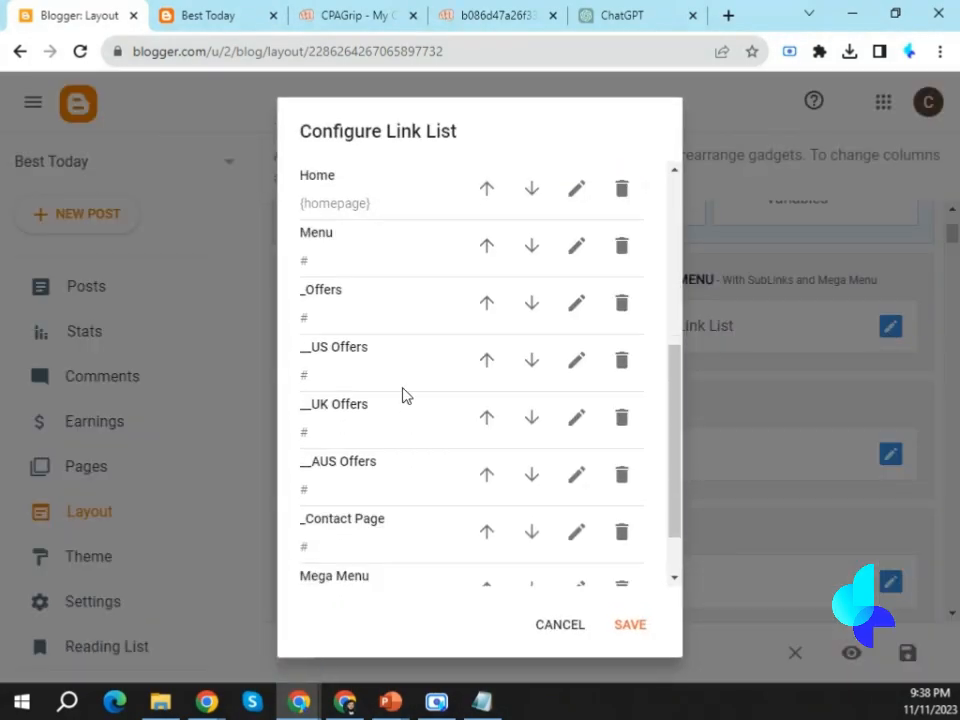
pyautogui.scroll(-1, 373, 353)
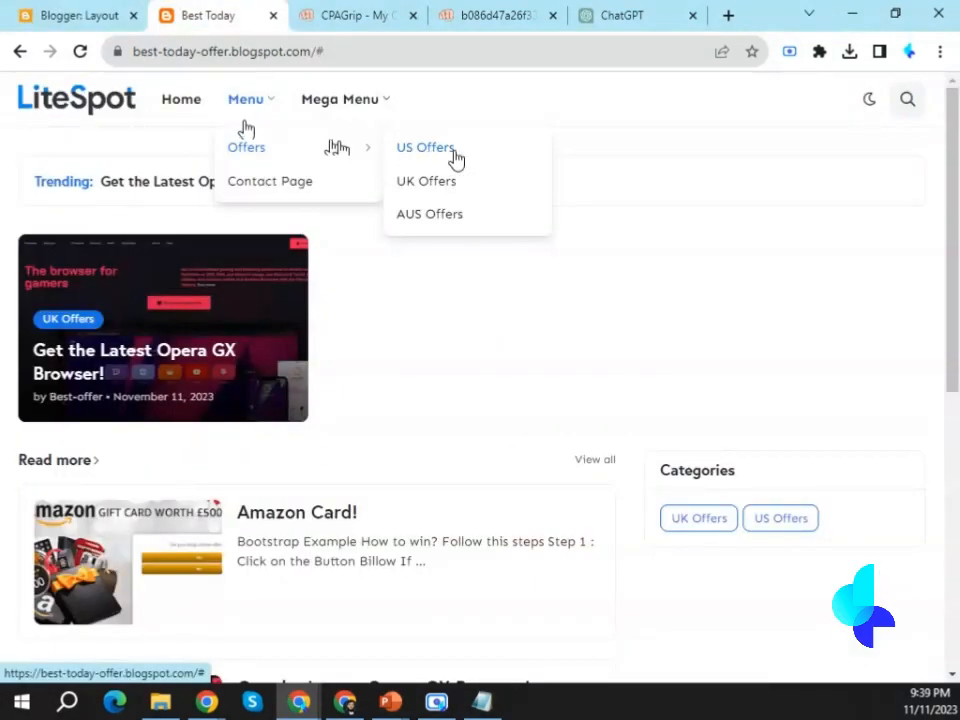
pyautogui.click(45, 14)
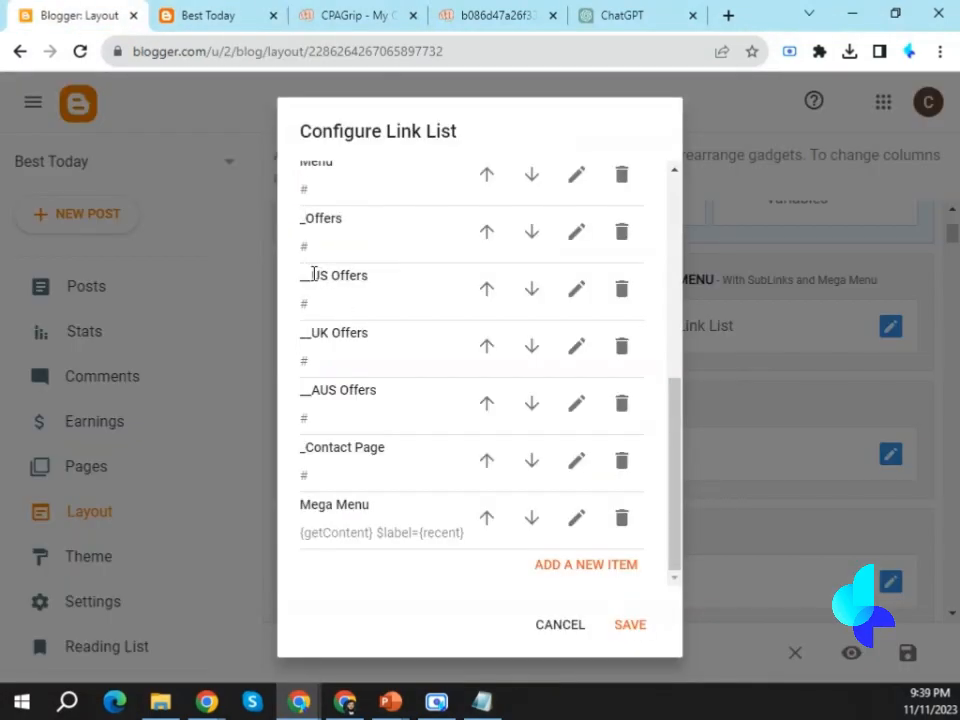
pyautogui.moveTo(313, 274); pyautogui.dragTo(407, 284)
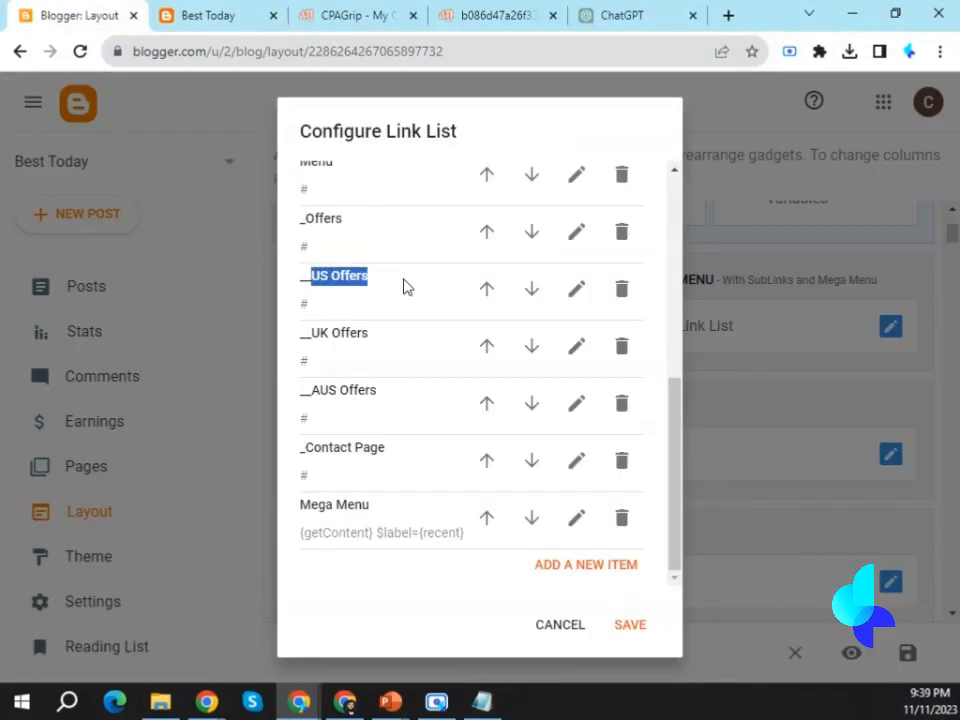
pyautogui.click(578, 292)
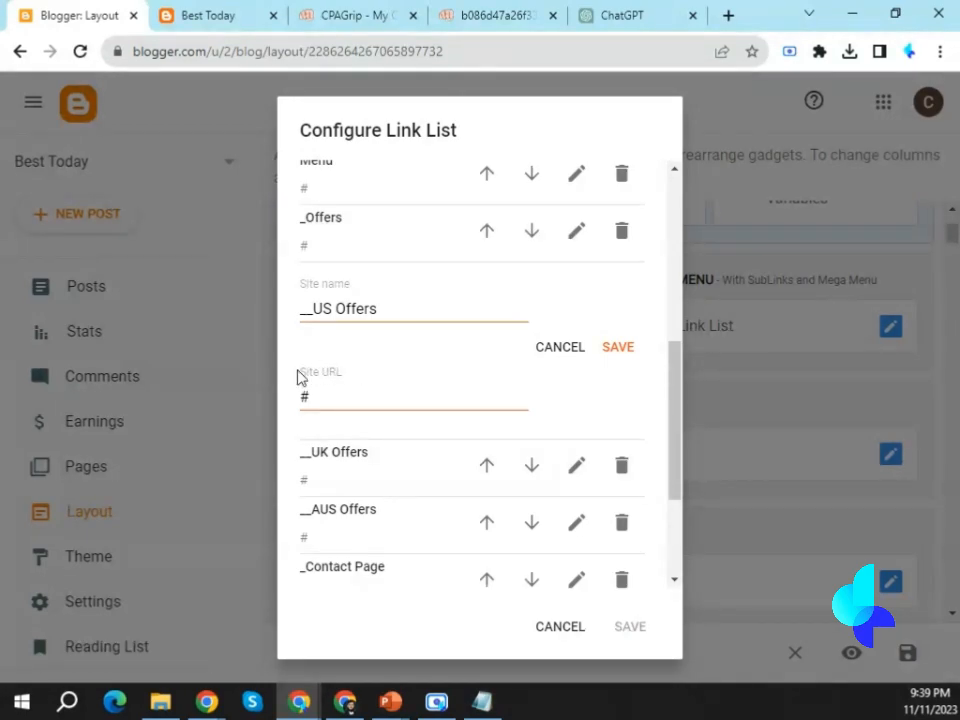
pyautogui.doubleClick(335, 392)
pyautogui.press('BackSpace')
# Open the US Offers category page on the live blog and copy its web address.
pyautogui.click(246, 10)
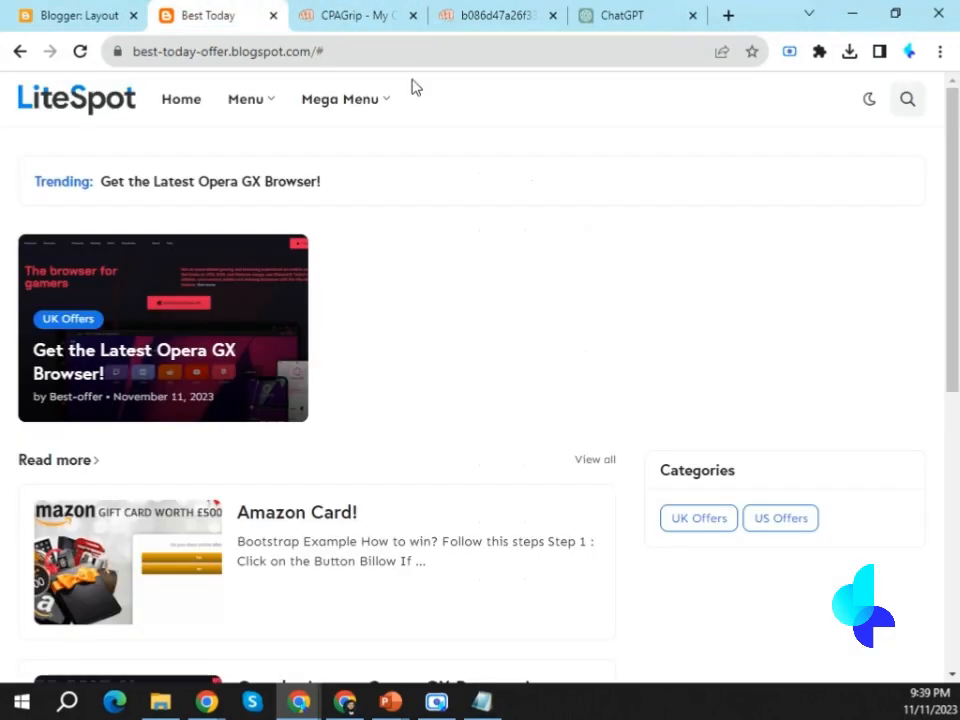
pyautogui.scroll(-1, 418, 179)
pyautogui.scroll(-3, 418, 179)
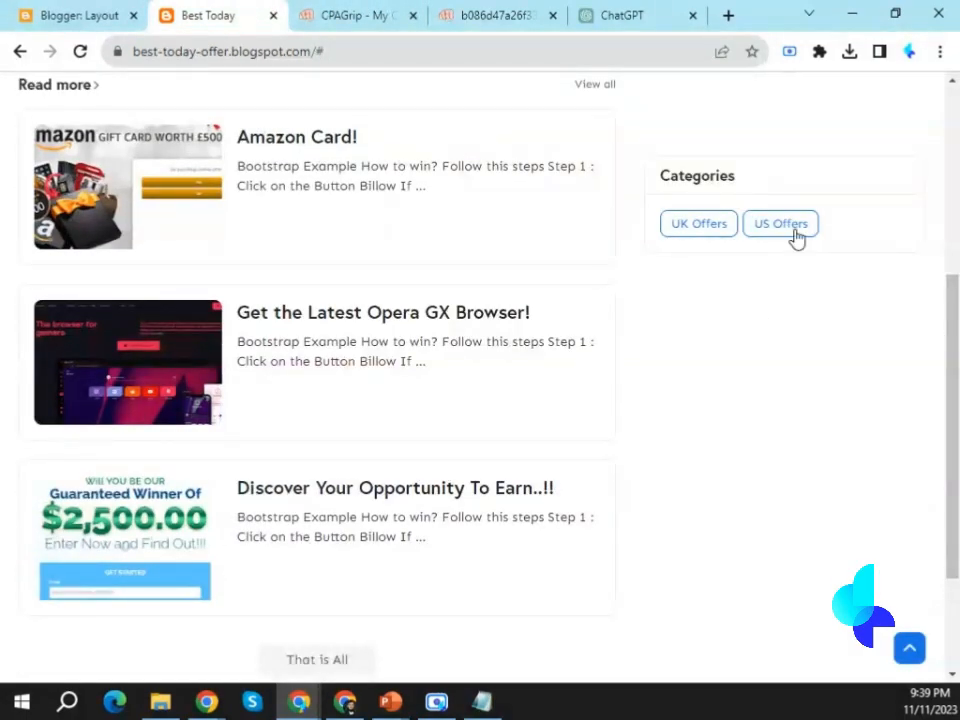
pyautogui.click(787, 230)
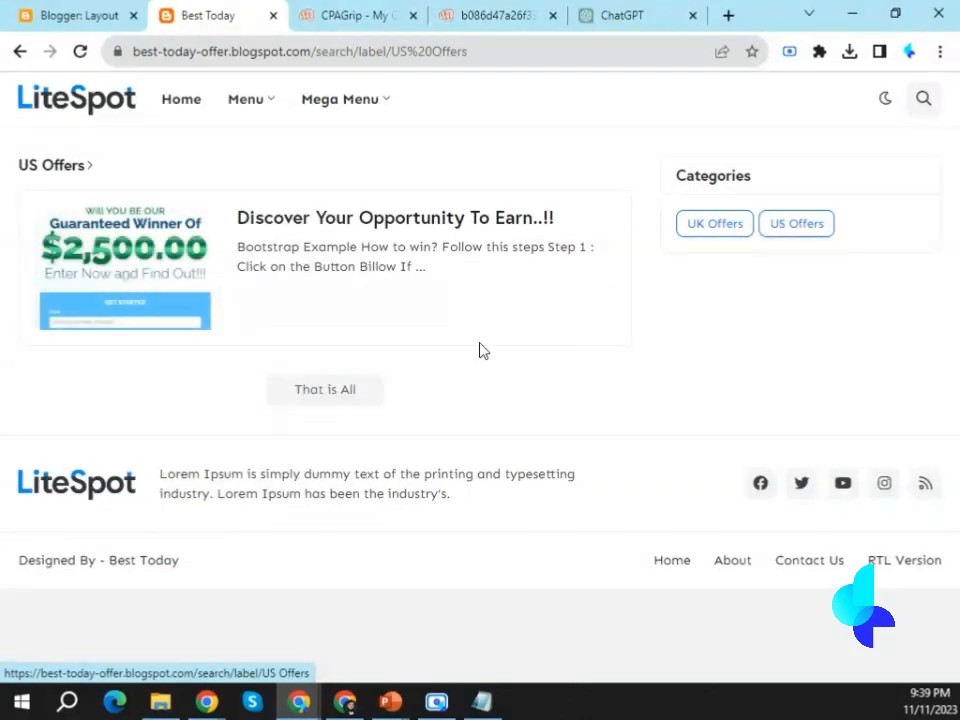
pyautogui.moveTo(297, 100)
pyautogui.moveTo(134, 52); pyautogui.dragTo(512, 52)
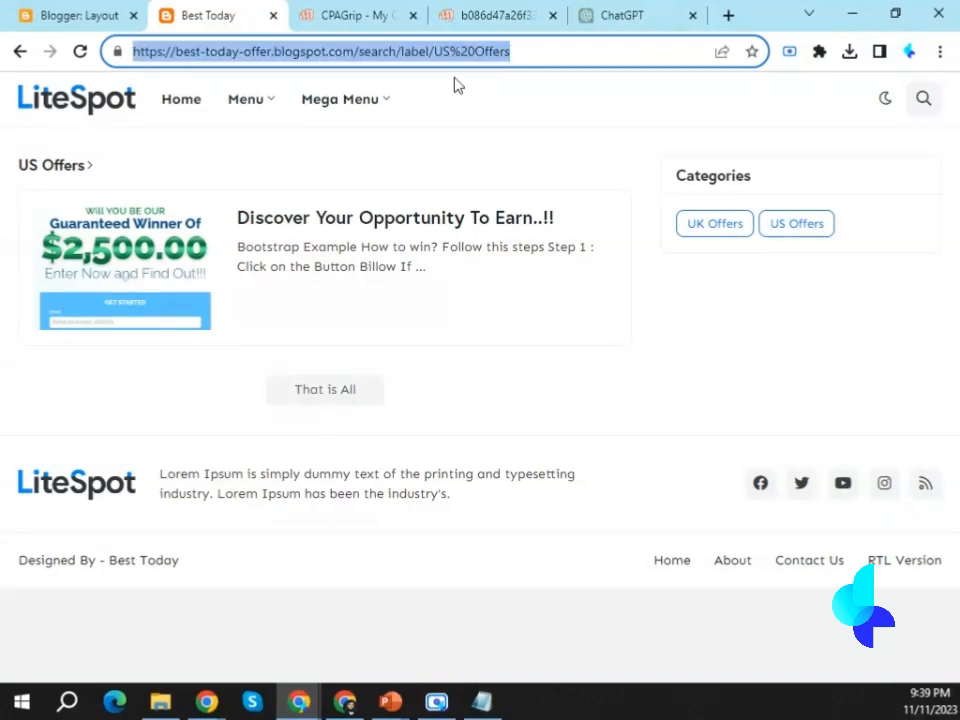
pyautogui.rightClick(297, 57)
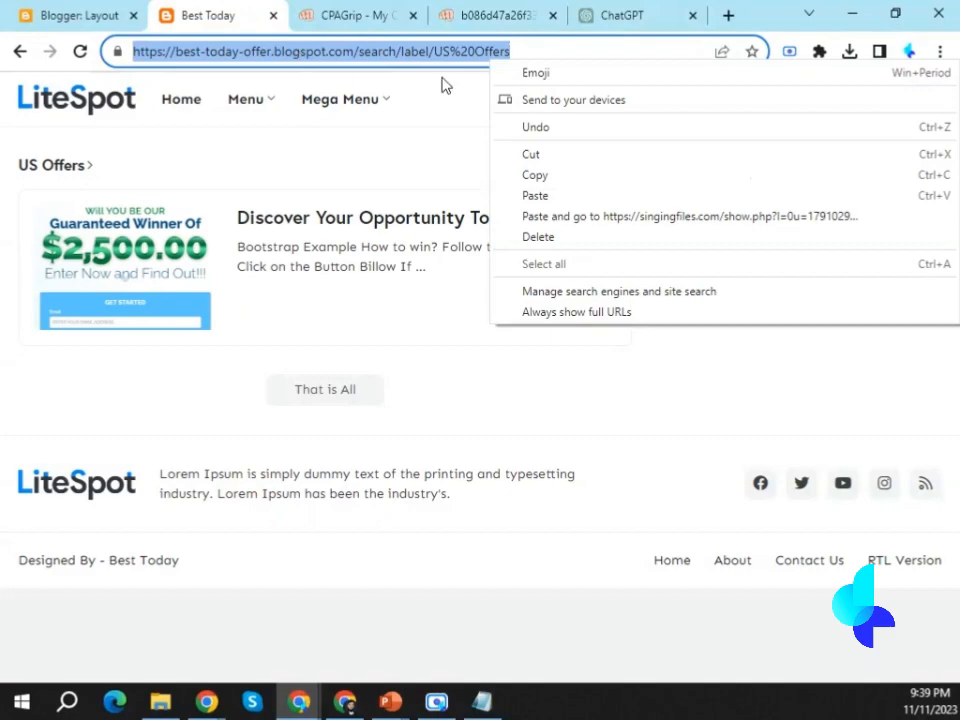
pyautogui.click(538, 188)
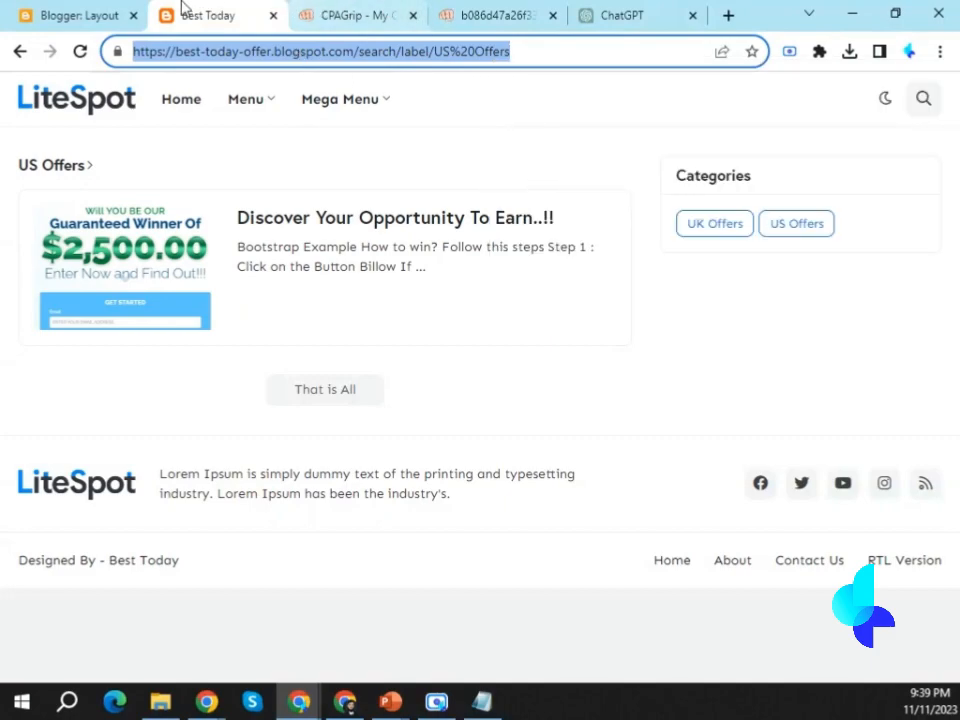
pyautogui.click(80, 15)
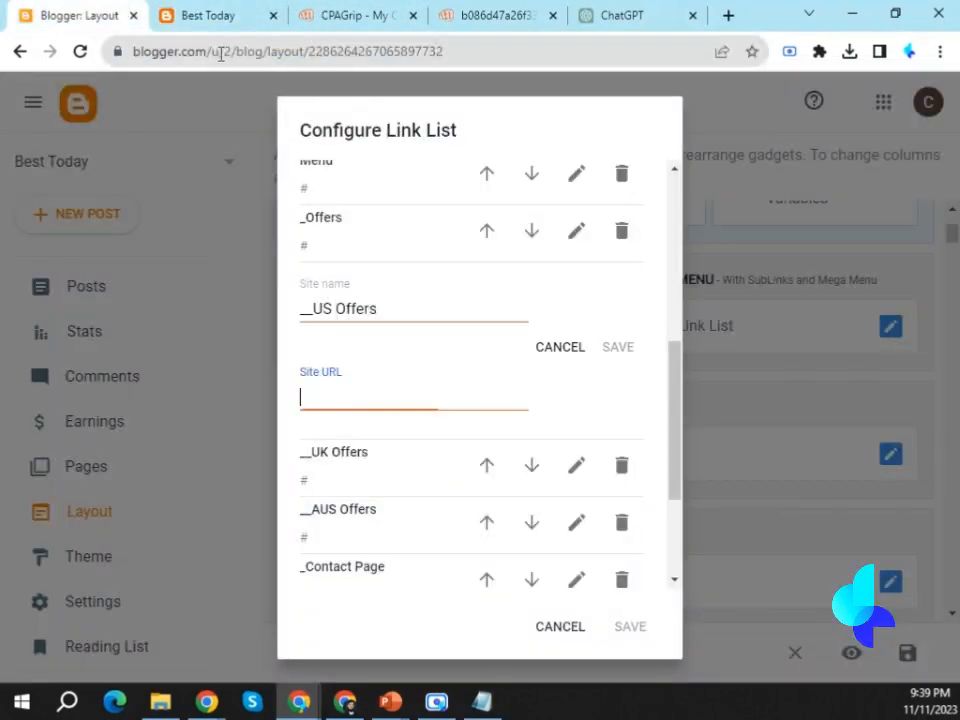
pyautogui.rightClick(326, 393)
pyautogui.click(343, 526)
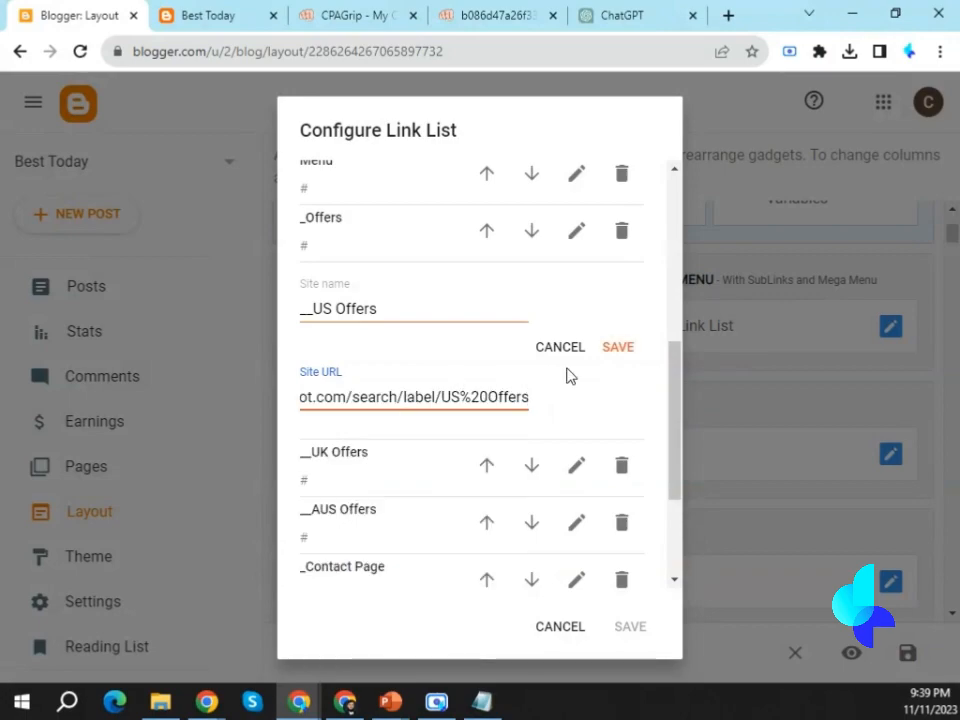
pyautogui.click(613, 349)
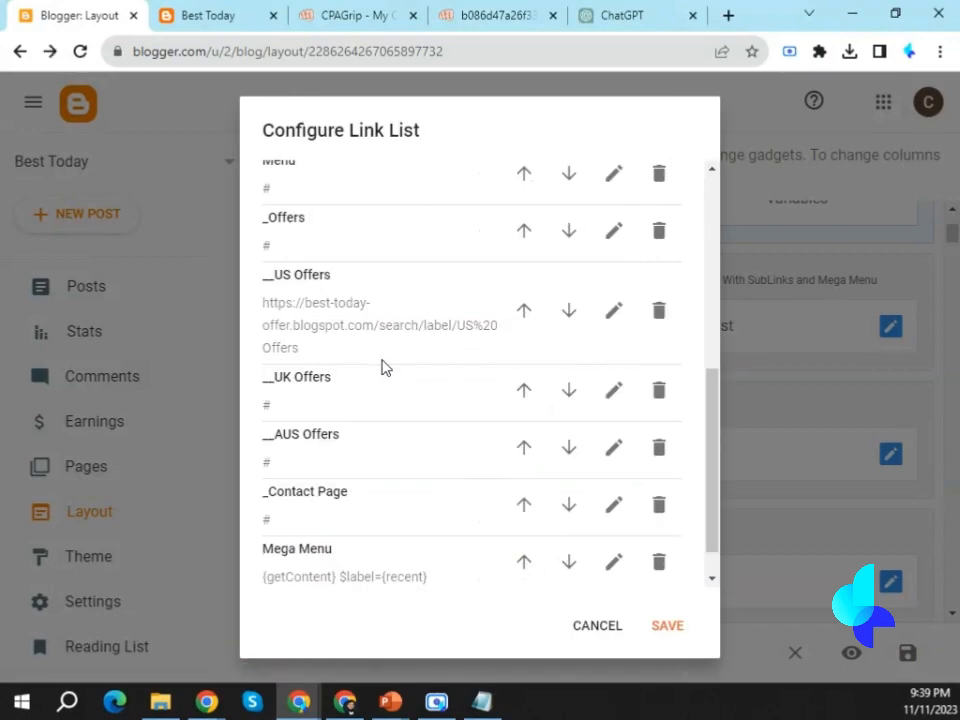
# Open the __UK Offers item of the link list for editing and clear its Site URL.
pyautogui.click(614, 391)
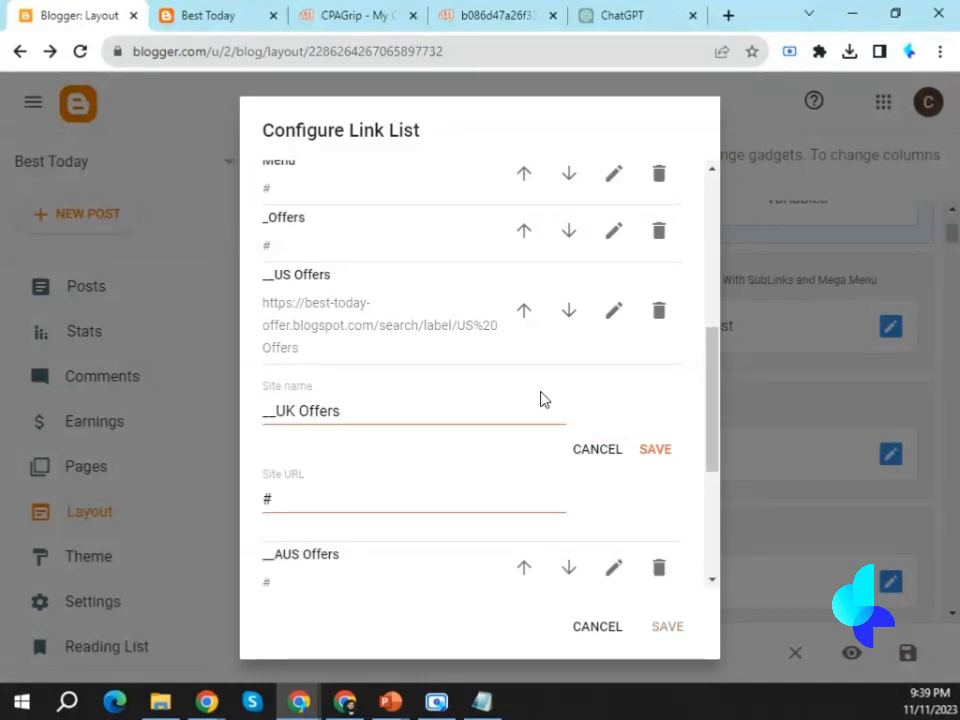
pyautogui.scroll(-1, 321, 405)
pyautogui.click(296, 403)
pyautogui.press('BackSpace')
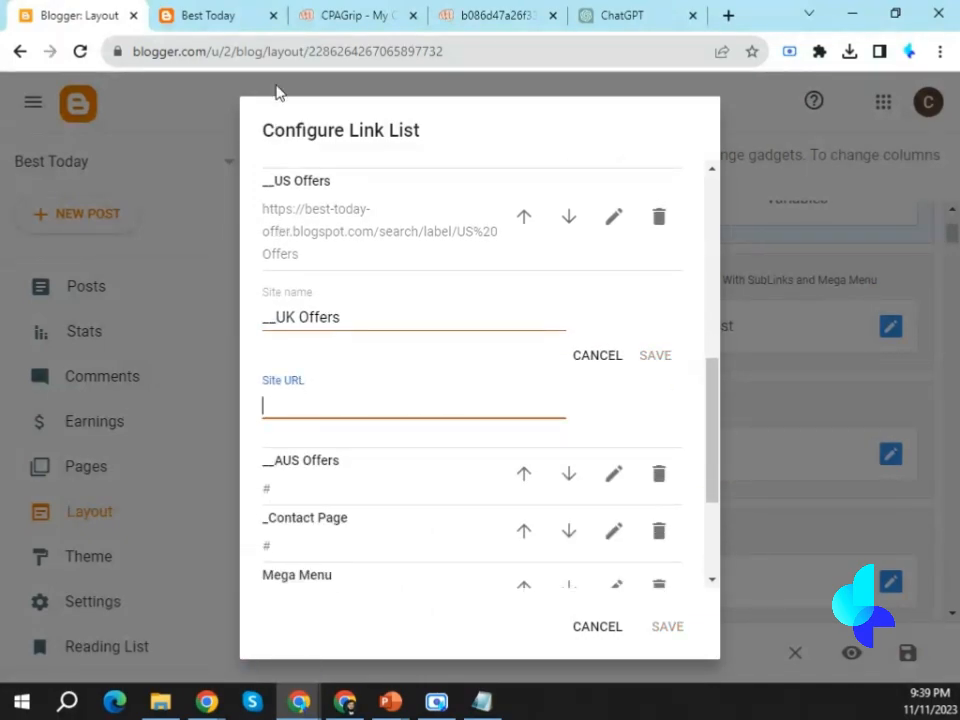
# Open the UK Offers category page on the live blog and copy its web address.
pyautogui.click(225, 14)
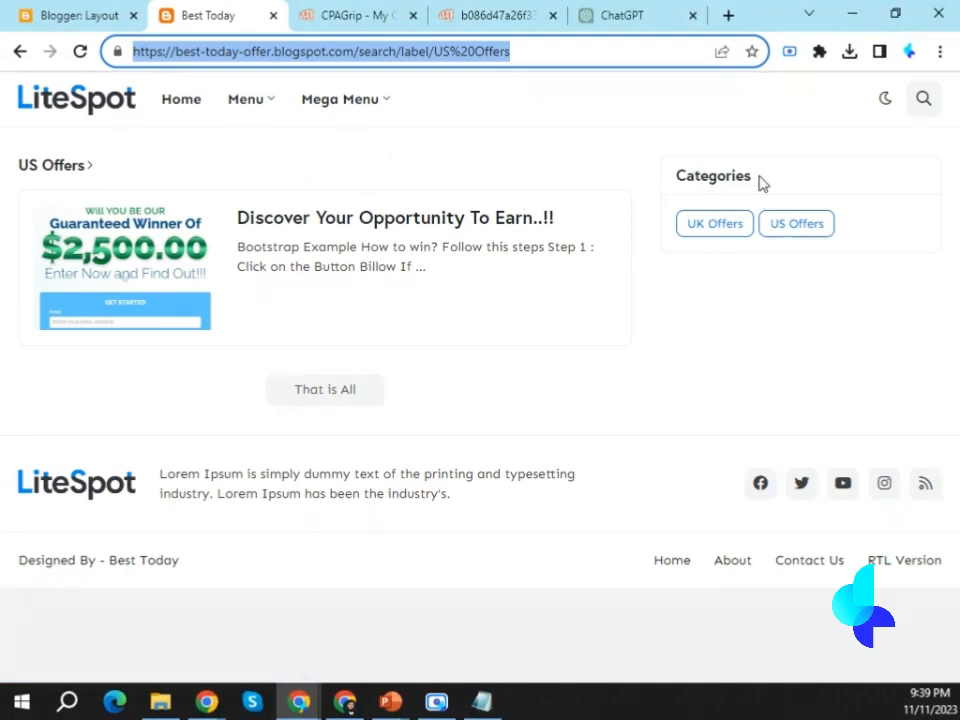
pyautogui.click(714, 227)
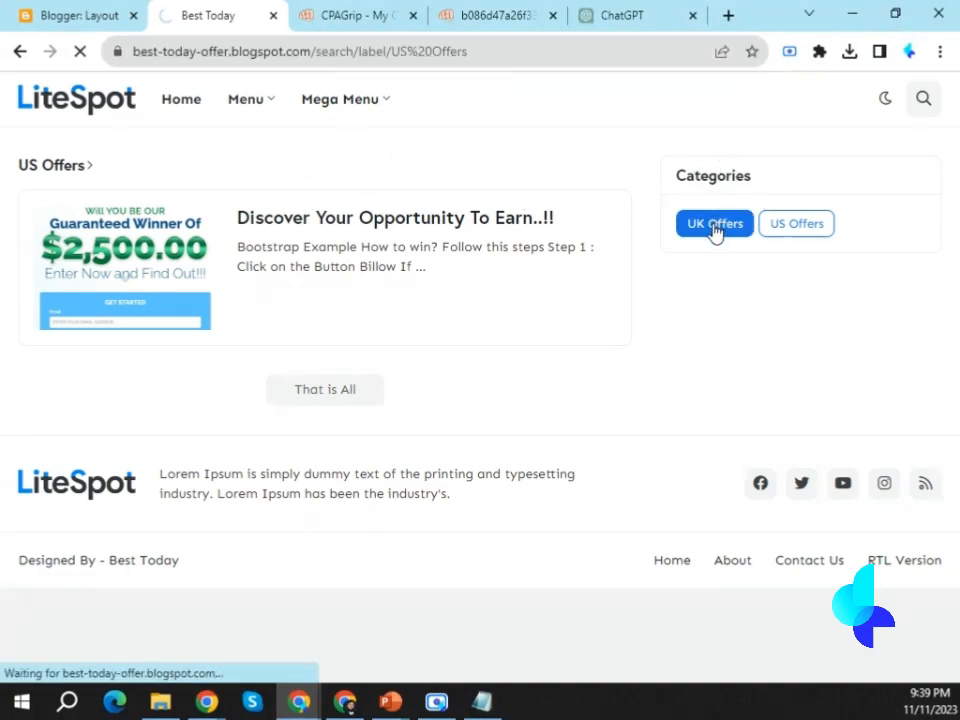
pyautogui.click(318, 54)
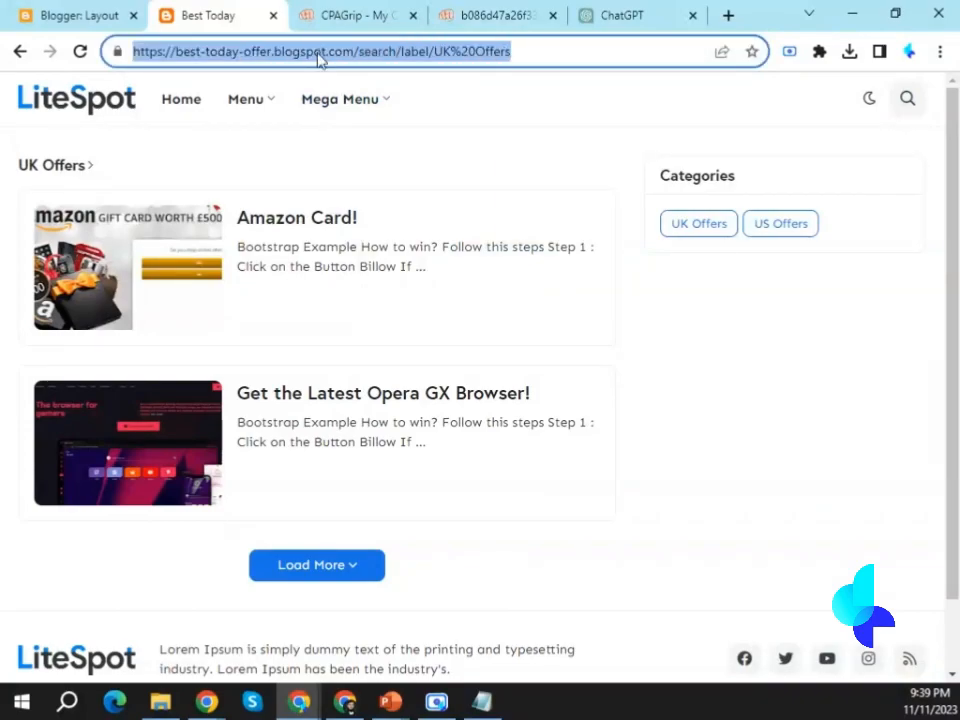
pyautogui.hotkey('shift', 'F10')
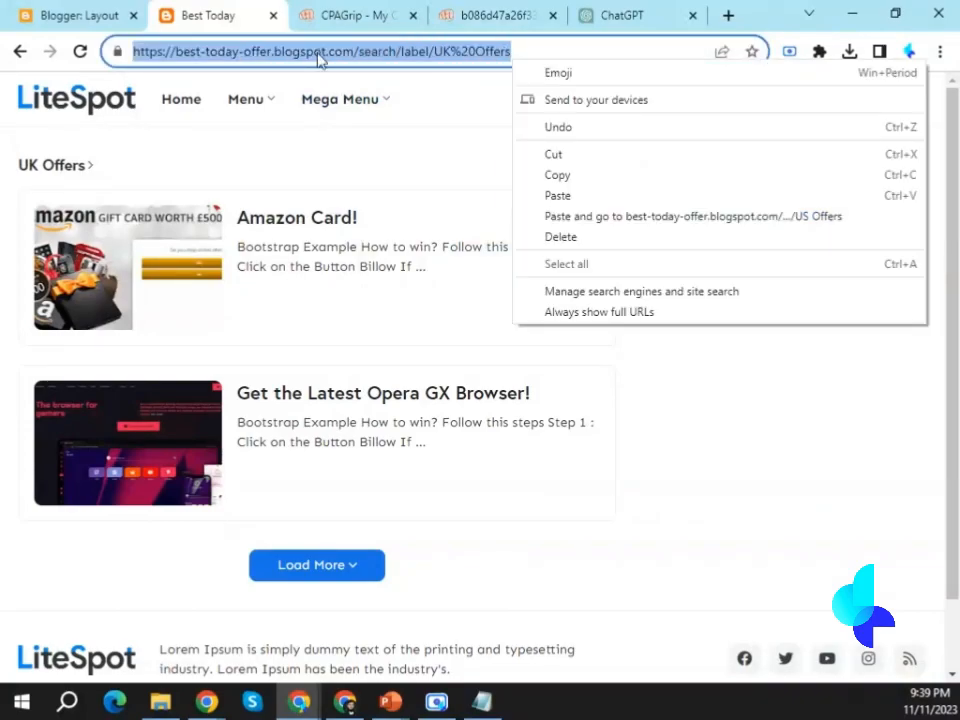
pyautogui.click(583, 175)
pyautogui.click(71, 12)
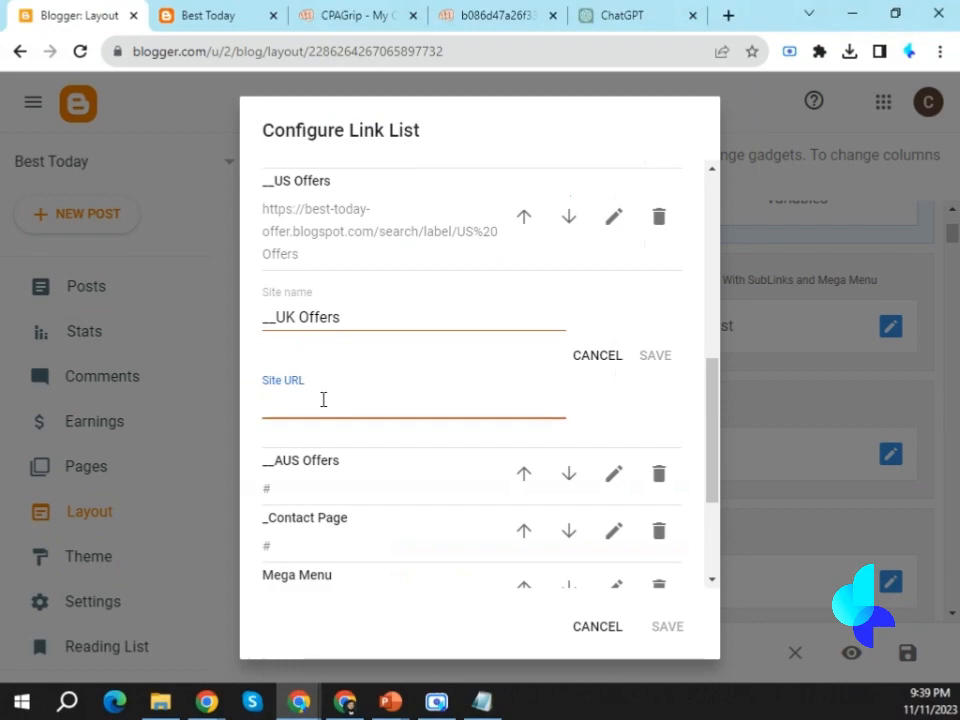
pyautogui.hotkey('shift', 'F10')
pyautogui.click(336, 536)
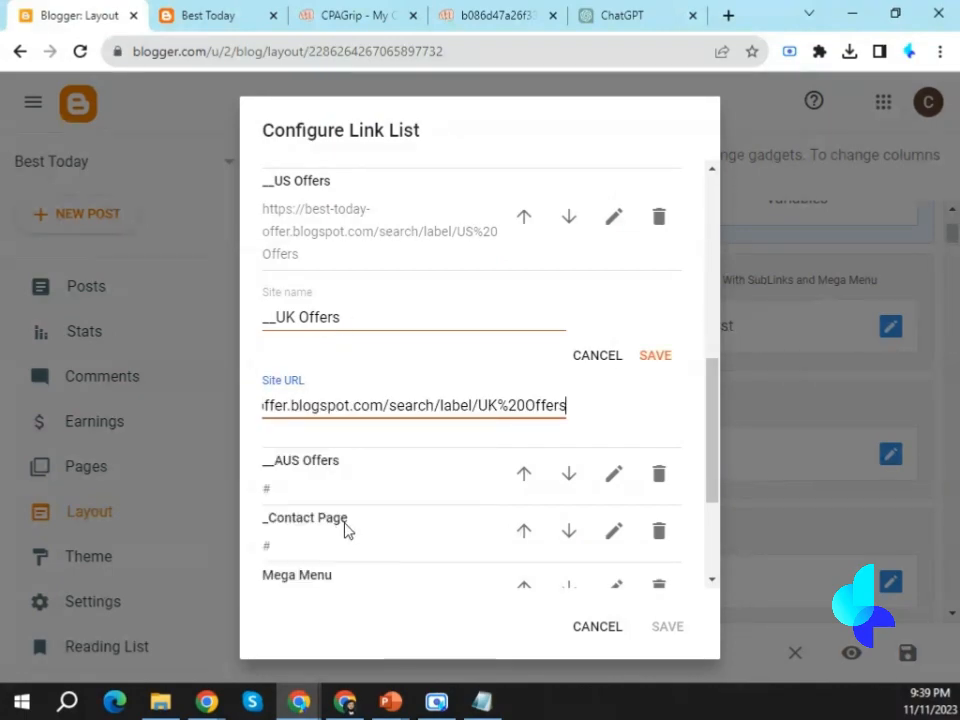
pyautogui.click(652, 357)
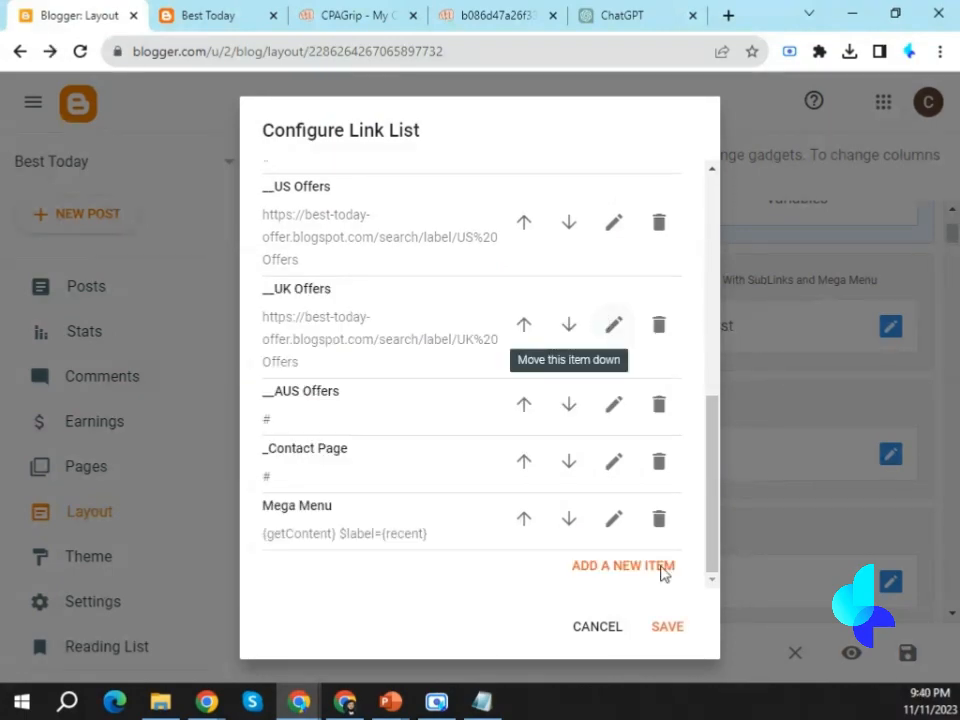
# Save the Header Menu link list widget and reload the live blog.
pyautogui.click(668, 626)
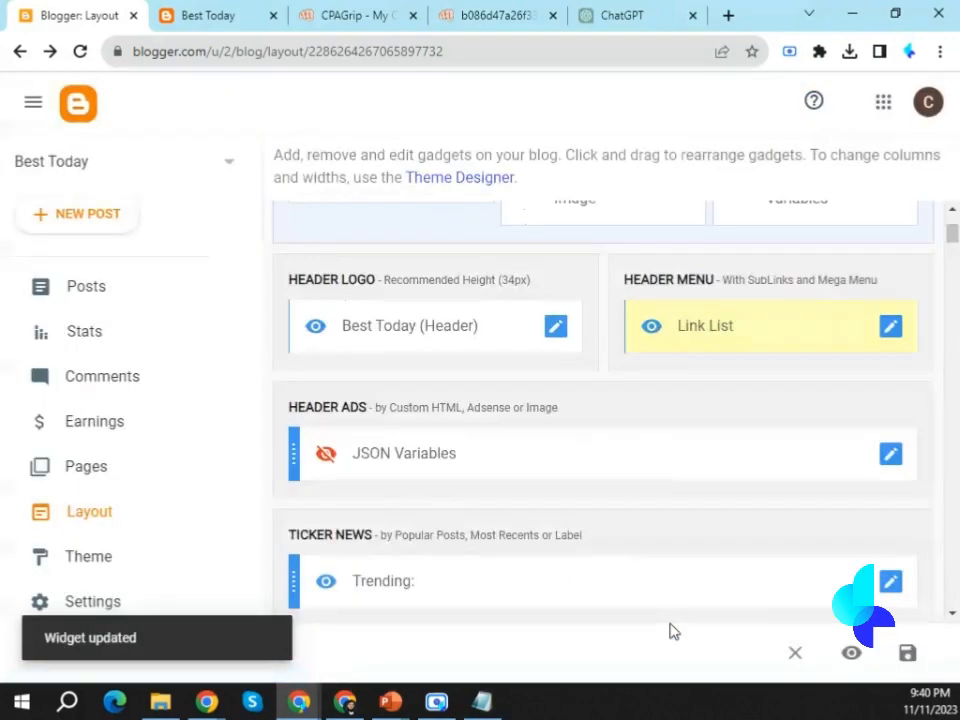
pyautogui.click(188, 16)
pyautogui.click(81, 52)
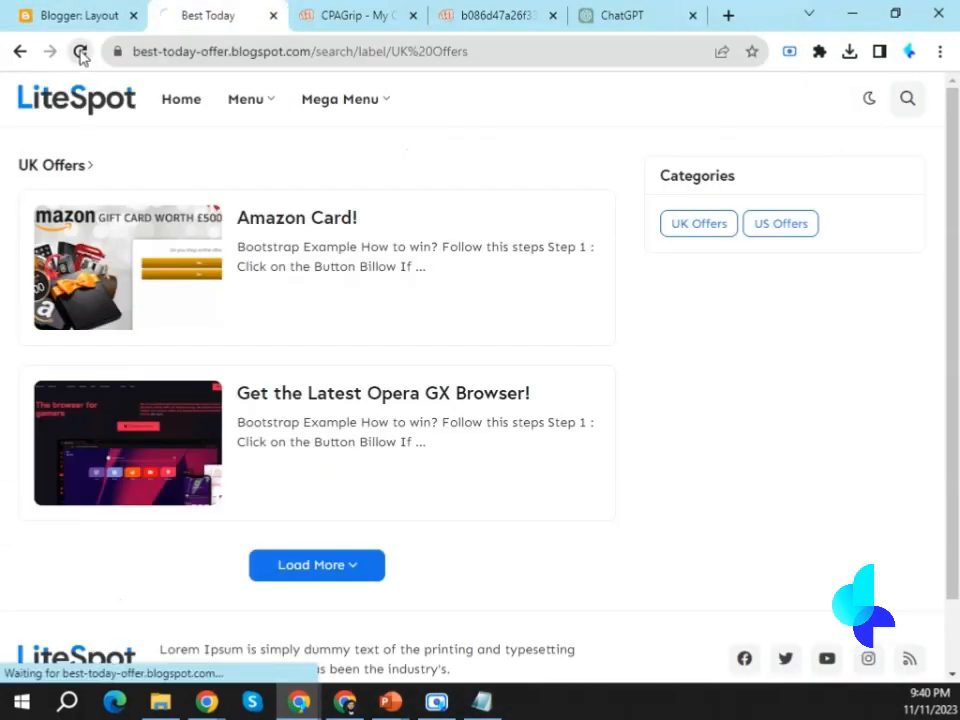
# Check the header menu's US Offers and UK Offers links by opening each label page on the live blog.
pyautogui.moveTo(259, 104)
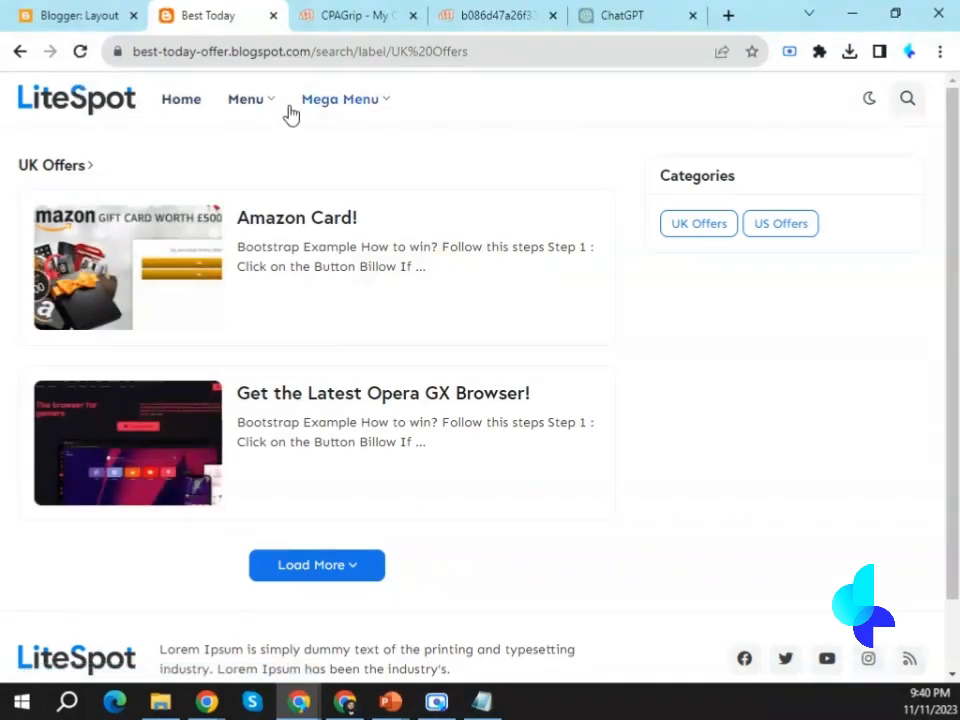
pyautogui.moveTo(250, 146)
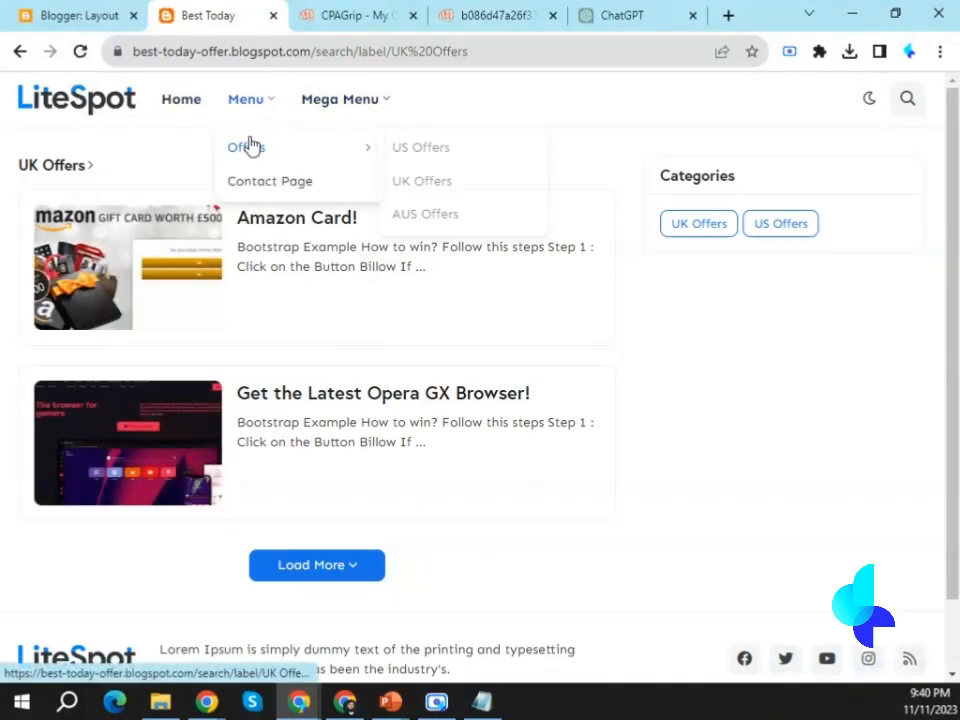
pyautogui.click(425, 150)
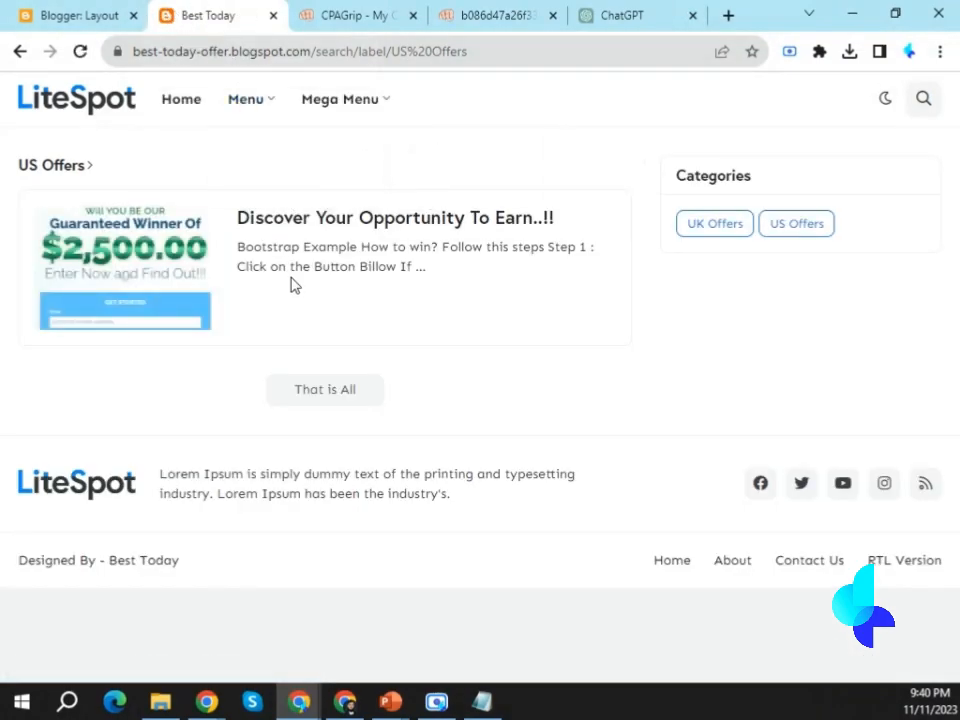
pyautogui.moveTo(230, 95)
pyautogui.moveTo(257, 151)
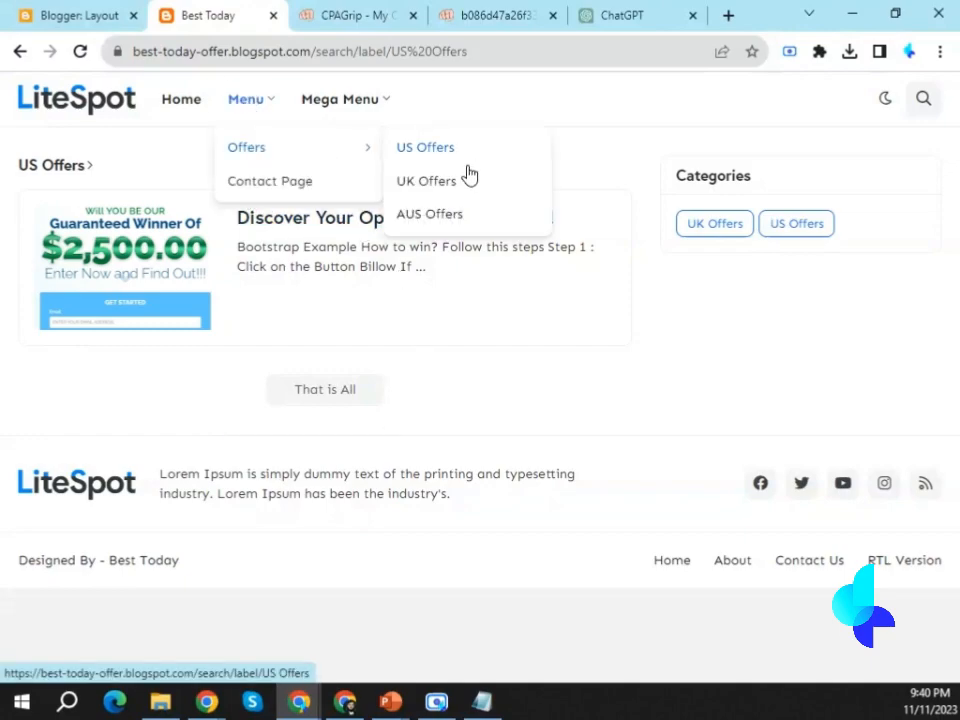
pyautogui.click(430, 190)
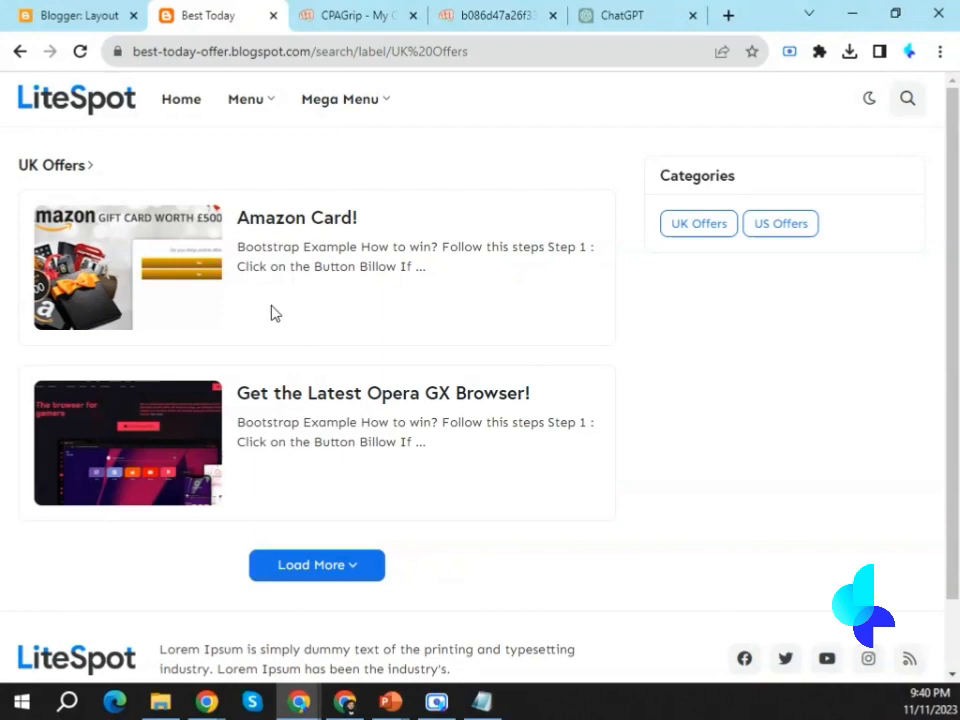
pyautogui.moveTo(259, 96)
pyautogui.moveTo(251, 150)
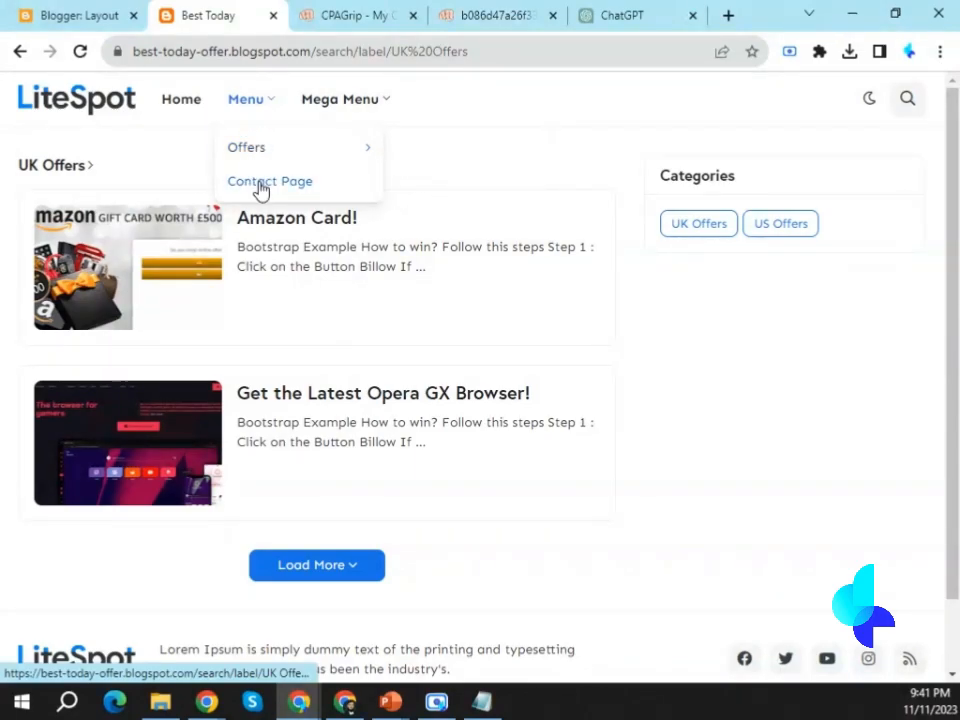
# Open the Header Menu link list in the Blogger layout and rename the __US Offers item as _US Offers.
pyautogui.click(80, 15)
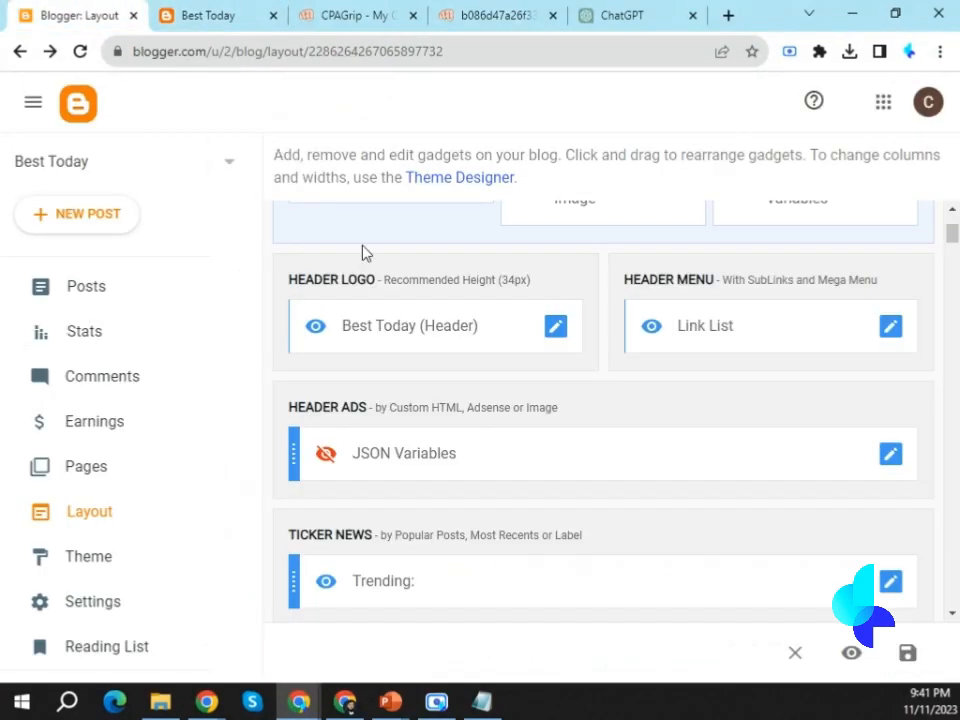
pyautogui.click(890, 328)
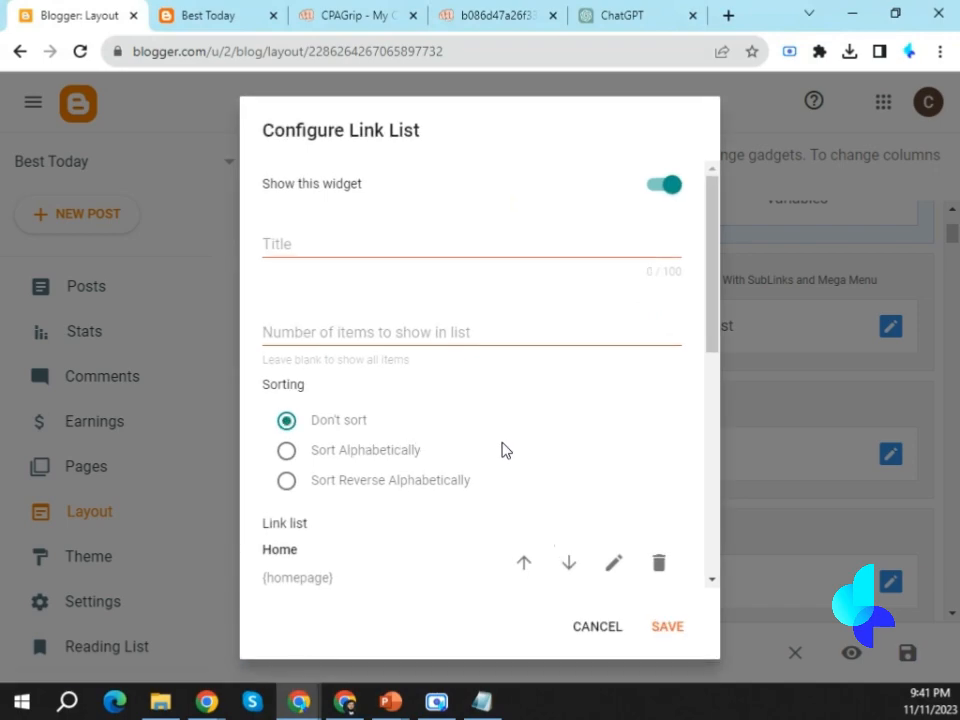
pyautogui.scroll(-10, 505, 450)
pyautogui.click(283, 436)
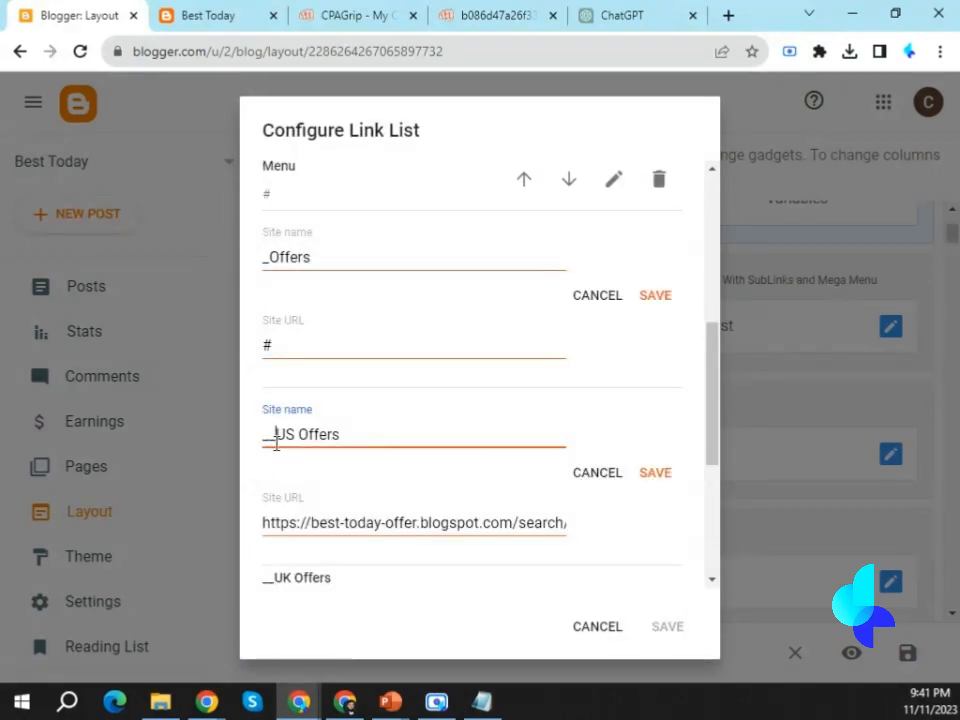
pyautogui.press('BackSpace')
pyautogui.click(655, 472)
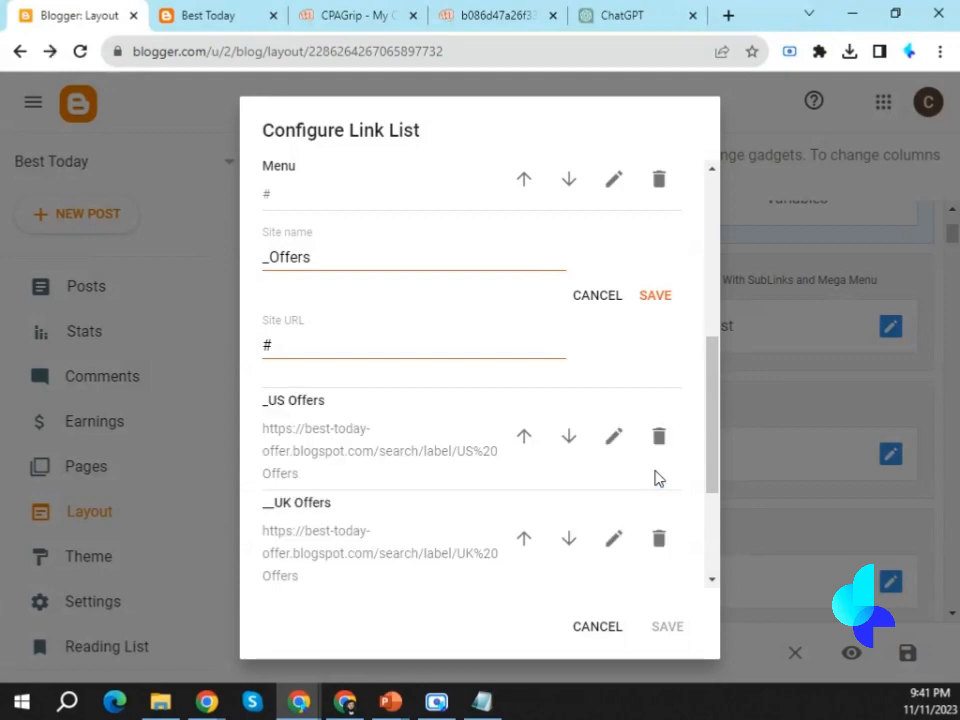
# Rename the __UK Offers and __AUS Offers items as _UK Offers and _AUS Offers, saving each item.
pyautogui.click(617, 542)
pyautogui.click(277, 545)
pyautogui.press('BackSpace')
pyautogui.click(655, 575)
pyautogui.scroll(-5, 429, 474)
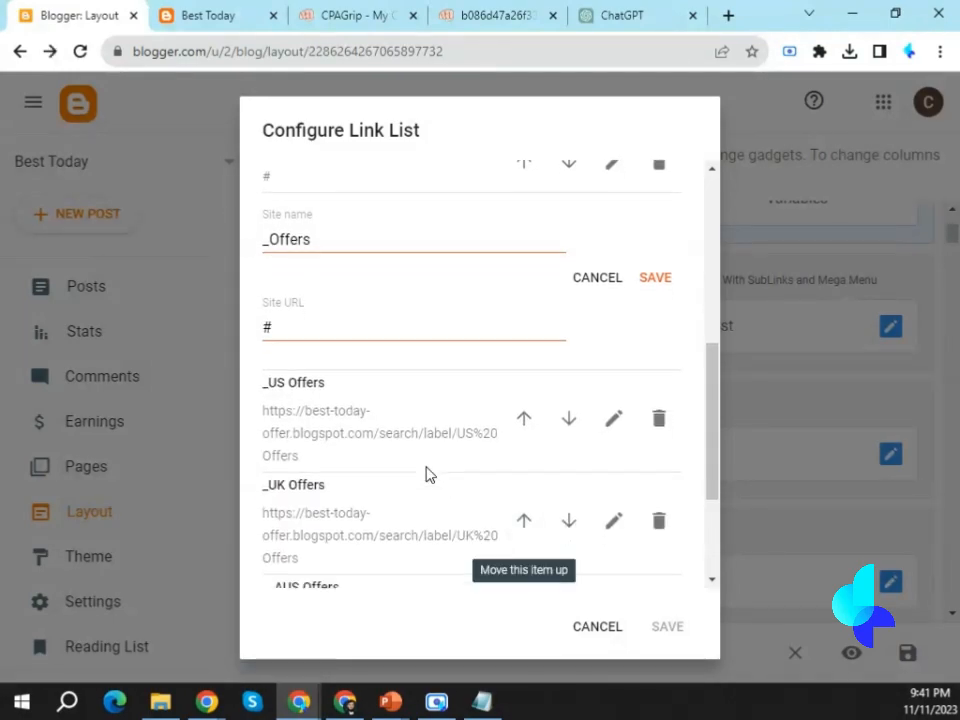
pyautogui.click(614, 427)
pyautogui.click(275, 450)
pyautogui.press('BackSpace')
pyautogui.click(655, 487)
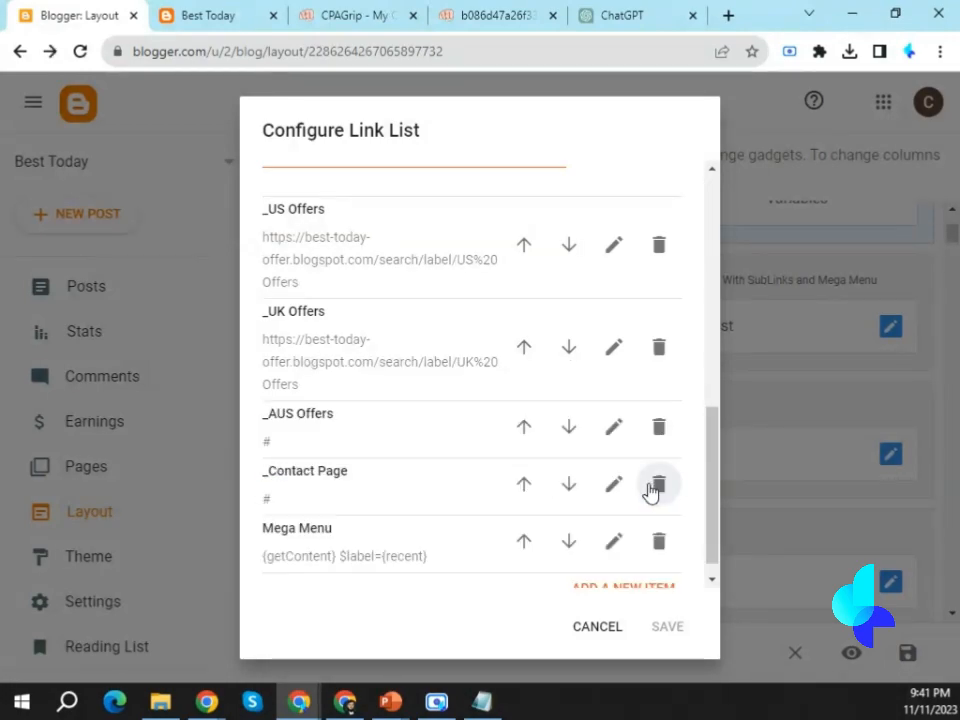
# Close the _Offers item's open edit fields and delete that item from the link list.
pyautogui.scroll(5, 354, 463)
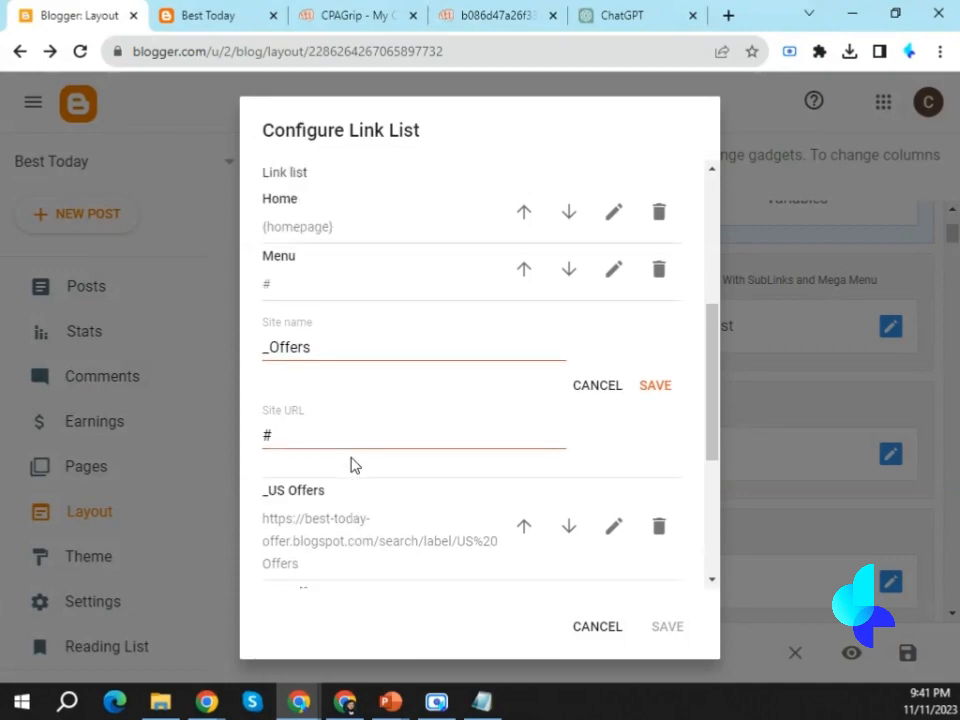
pyautogui.click(654, 386)
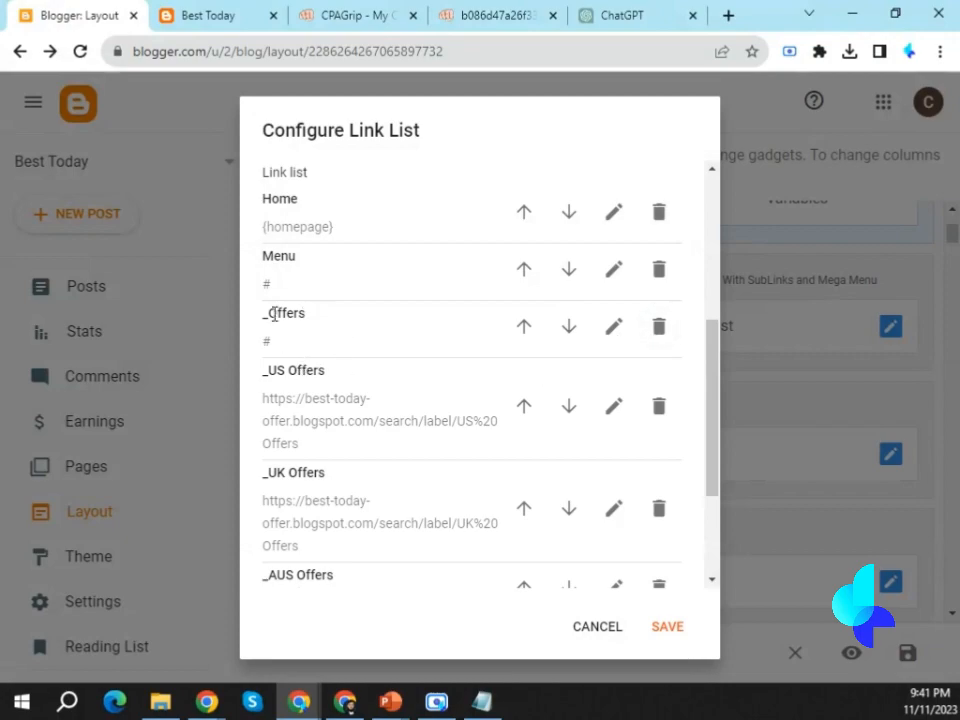
pyautogui.click(668, 332)
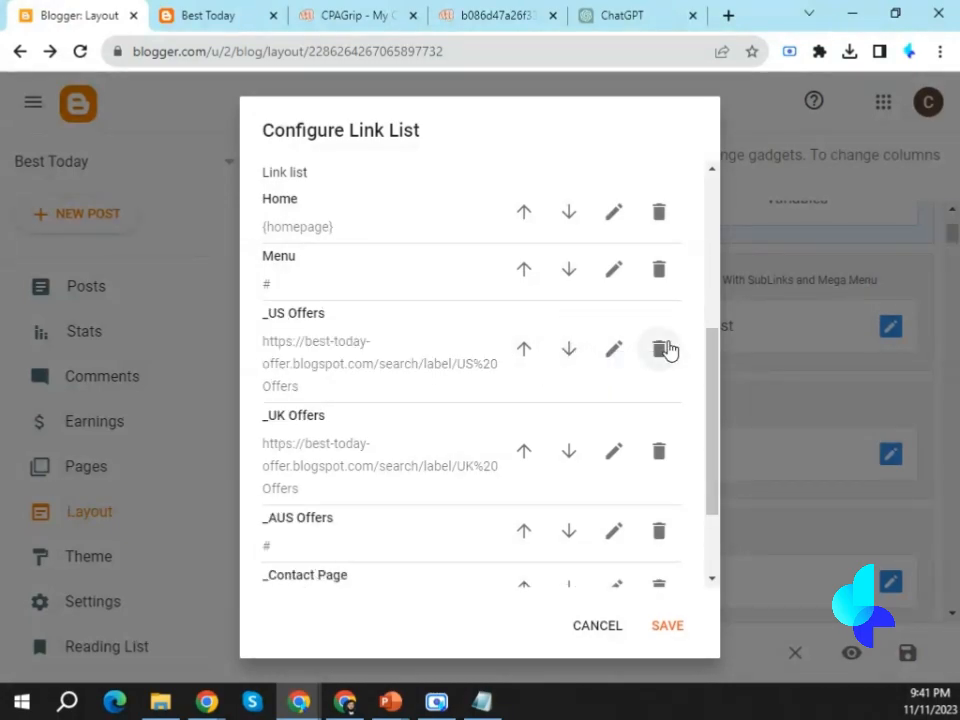
# Rename the Menu item of the link list as Offers and save the item.
pyautogui.click(613, 269)
pyautogui.doubleClick(267, 290)
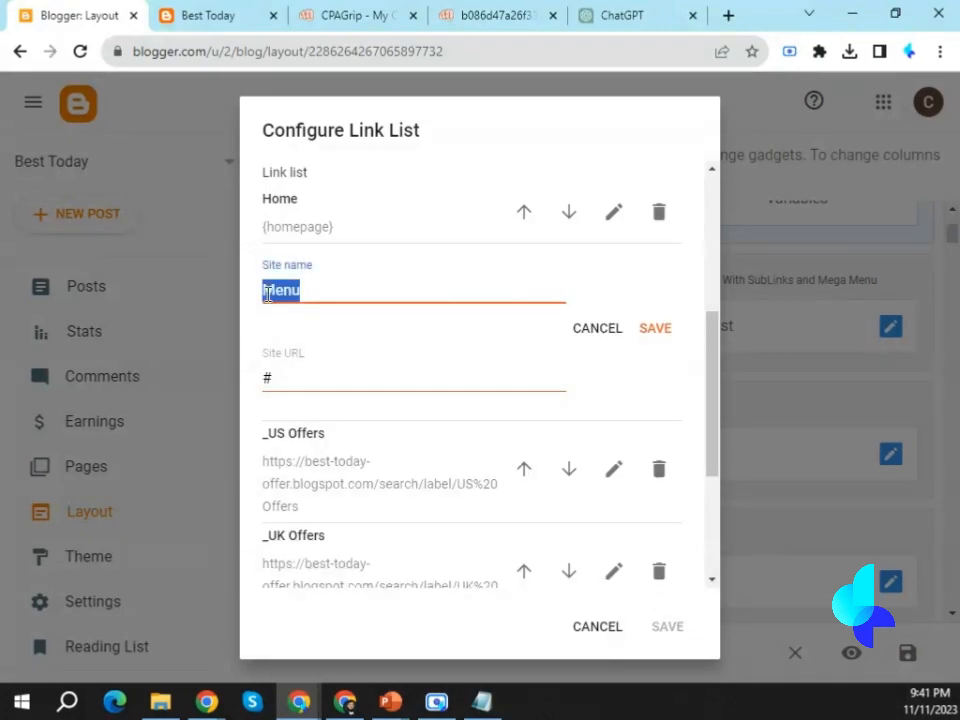
pyautogui.write('C')
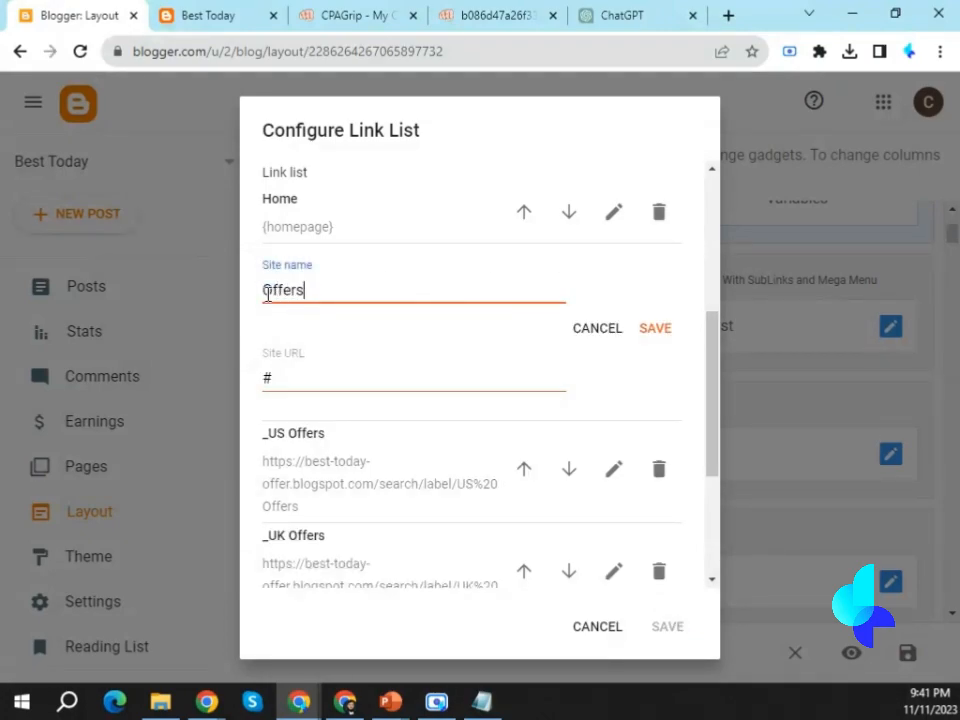
pyautogui.click(657, 329)
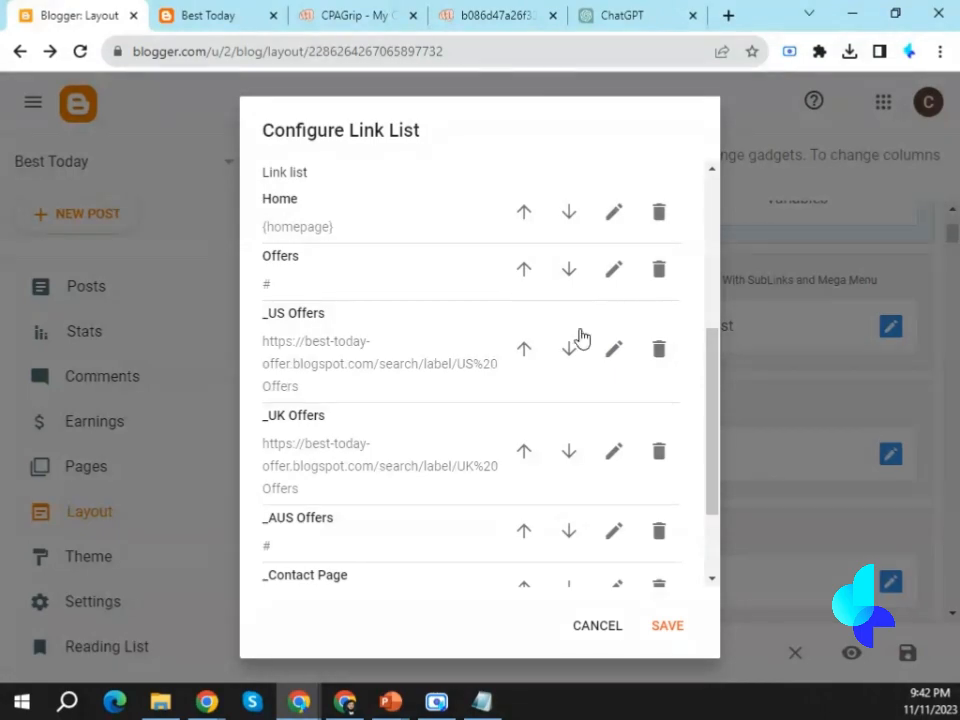
# Replace the _Contact Page item with a new list item named Contact Us with # as its Site URL.
pyautogui.scroll(-2, 484, 341)
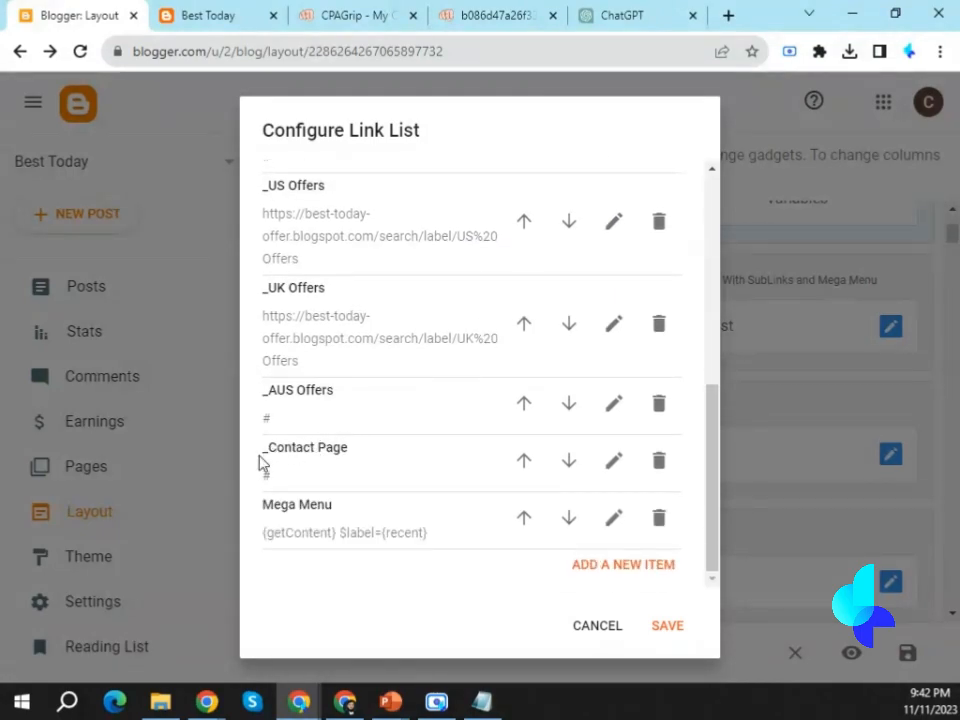
pyautogui.click(660, 465)
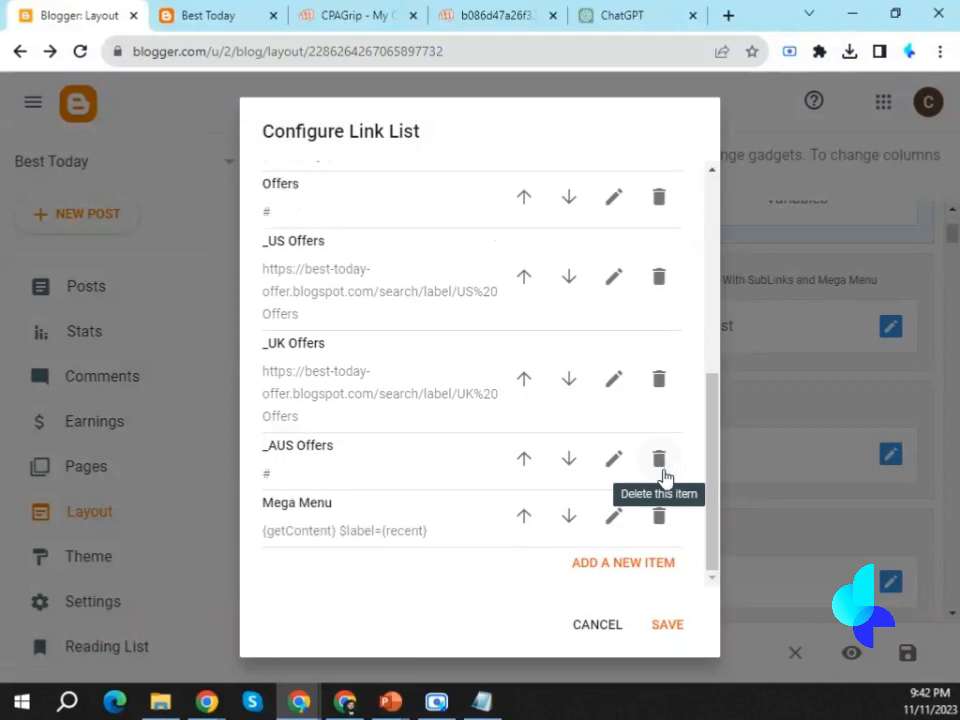
pyautogui.click(614, 568)
pyautogui.click(323, 311)
pyautogui.scroll(1, 364, 392)
pyautogui.write('C')
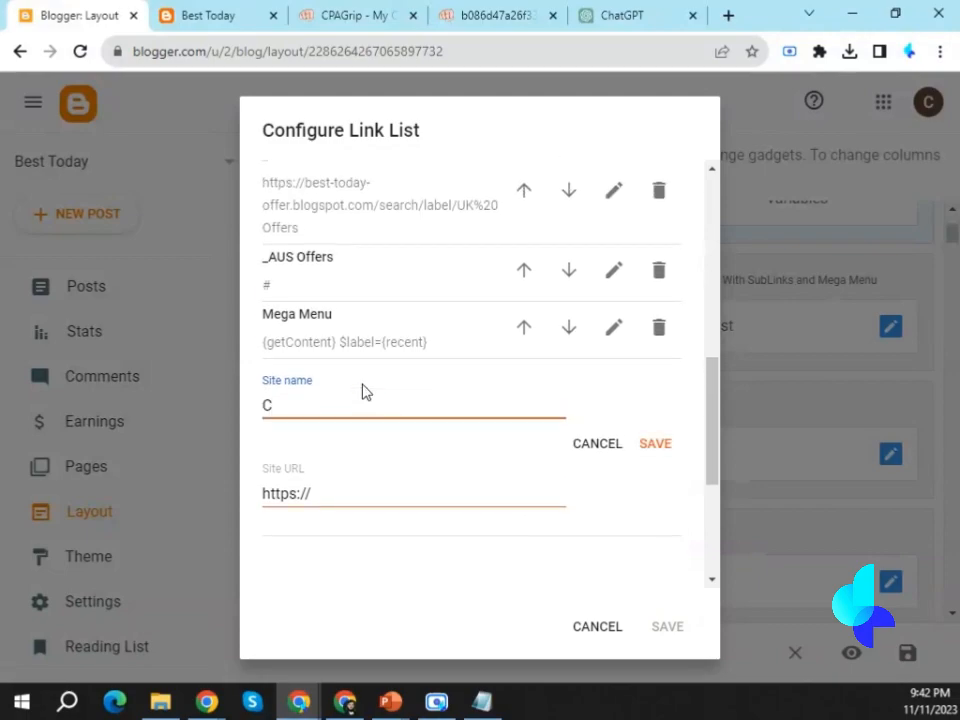
pyautogui.write('ontact Us')
pyautogui.moveTo(321, 495); pyautogui.dragTo(266, 493)
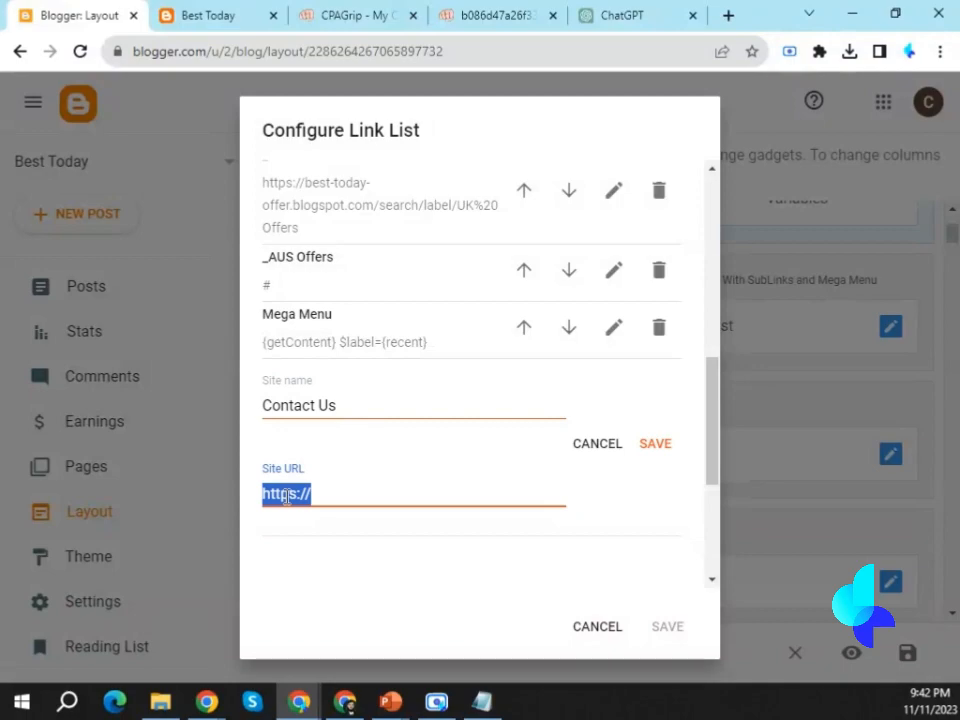
pyautogui.write('#')
pyautogui.click(656, 444)
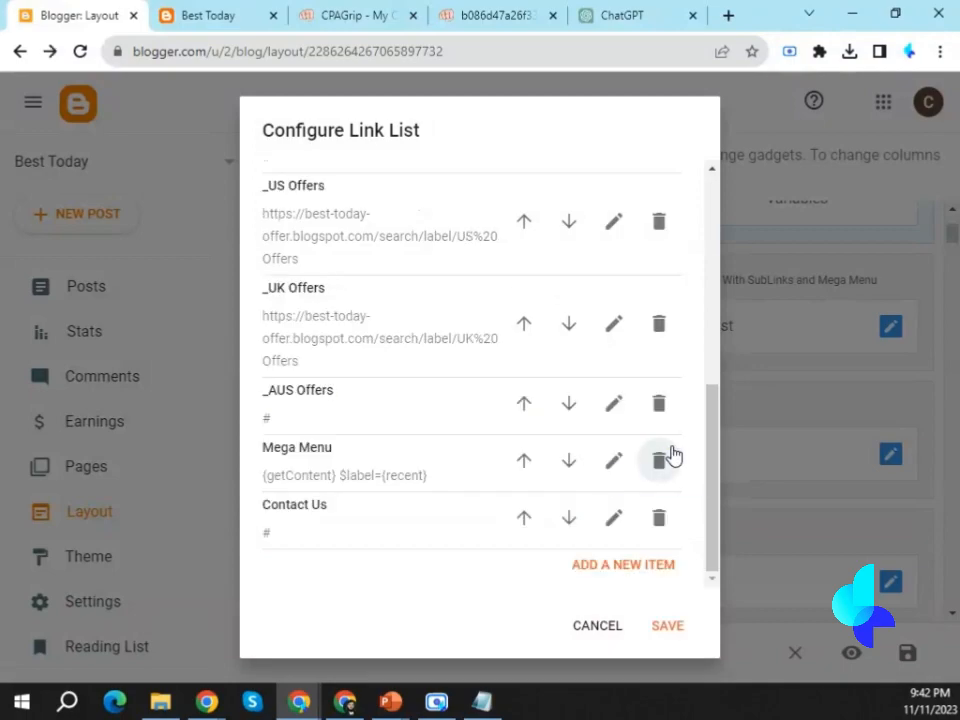
# Save the restructured Header Menu link list and reload the live blog.
pyautogui.click(668, 628)
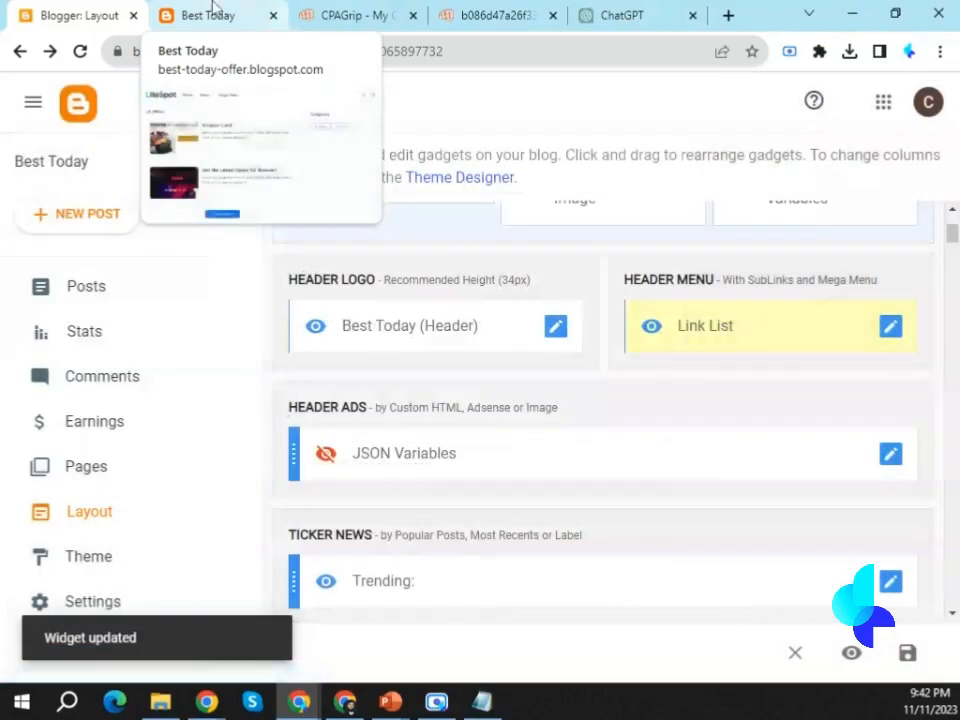
pyautogui.click(214, 15)
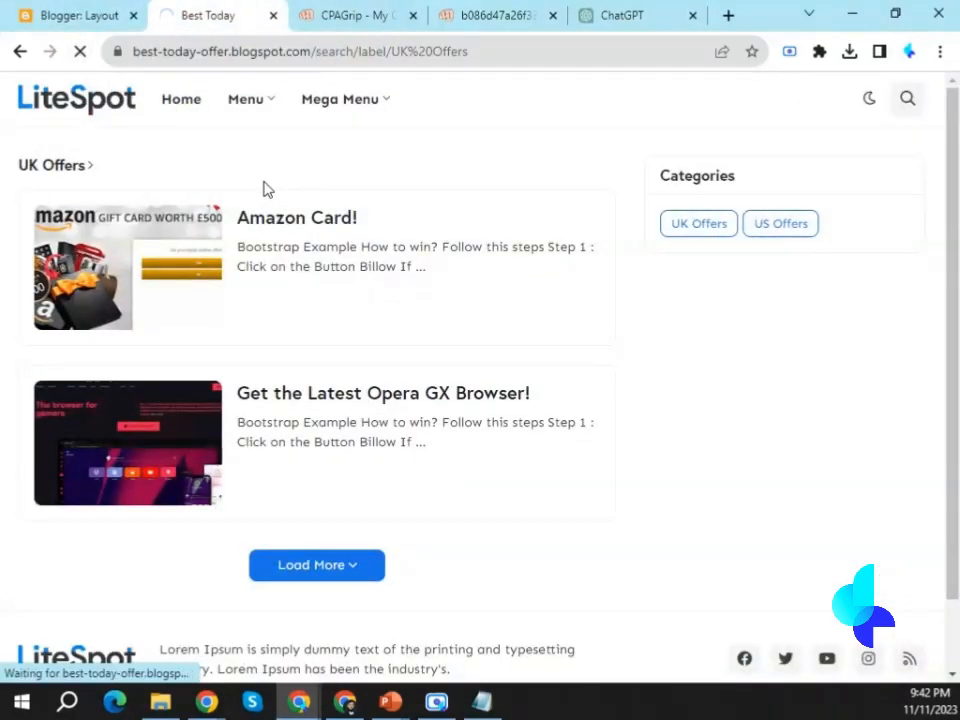
pyautogui.moveTo(242, 128)
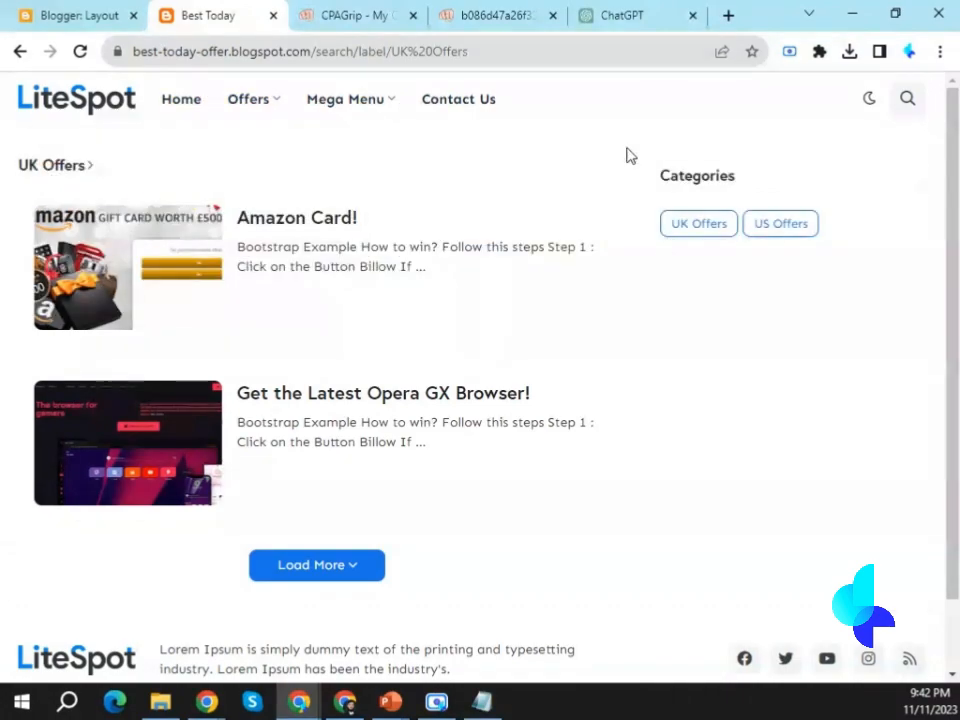
# Examine the live blog's home page, including the Offers submenu, the post list and the Categories section.
pyautogui.click(165, 106)
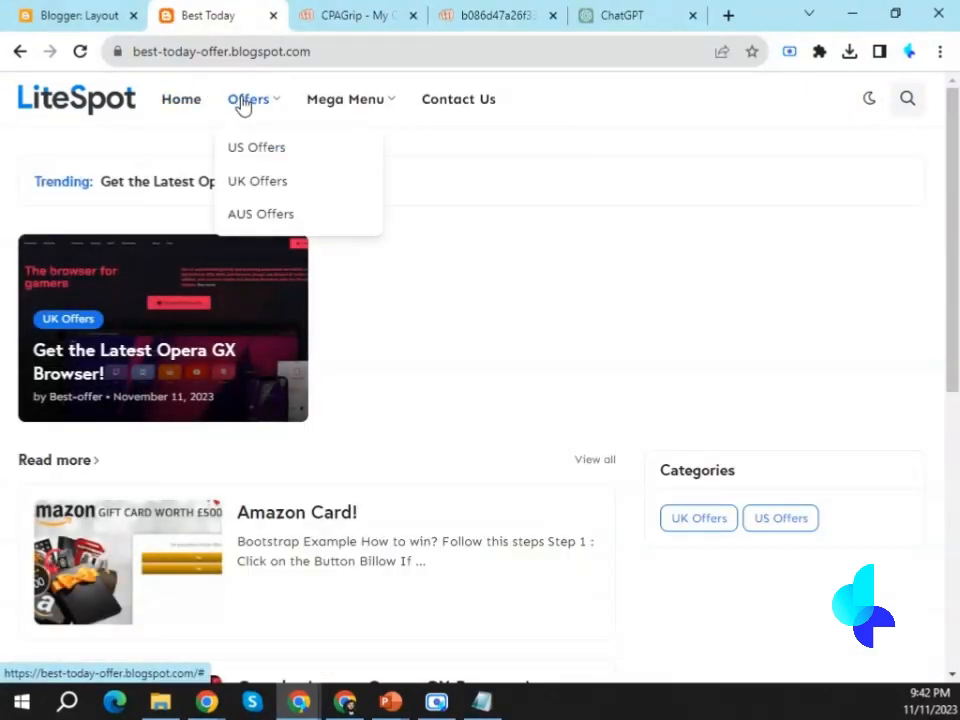
pyautogui.scroll(-6, 617, 579)
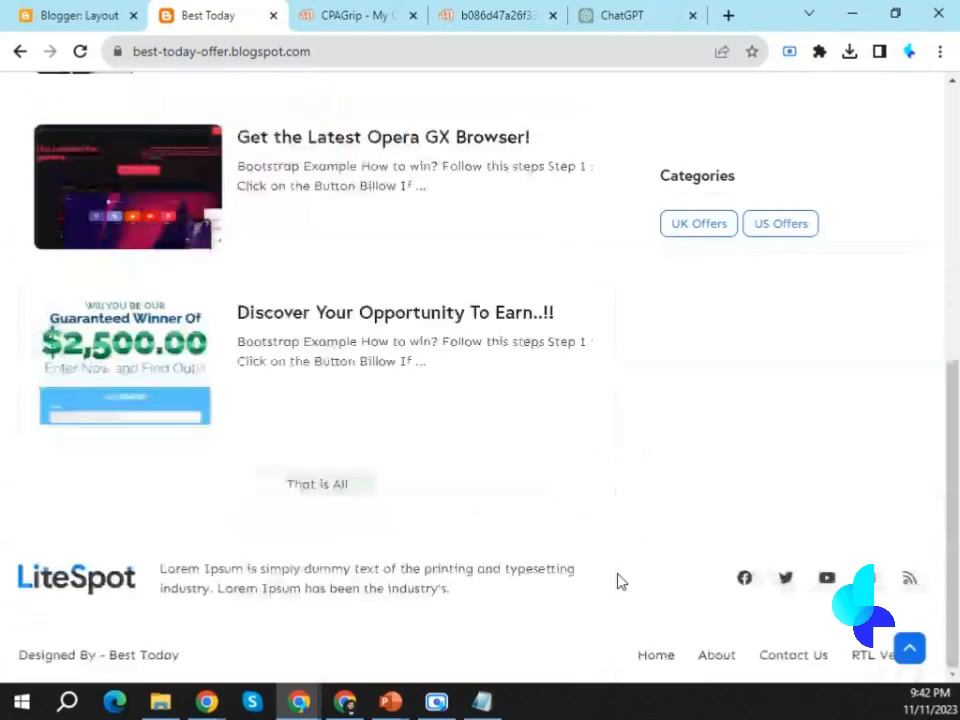
pyautogui.scroll(6, 617, 579)
pyautogui.scroll(-6, 371, 399)
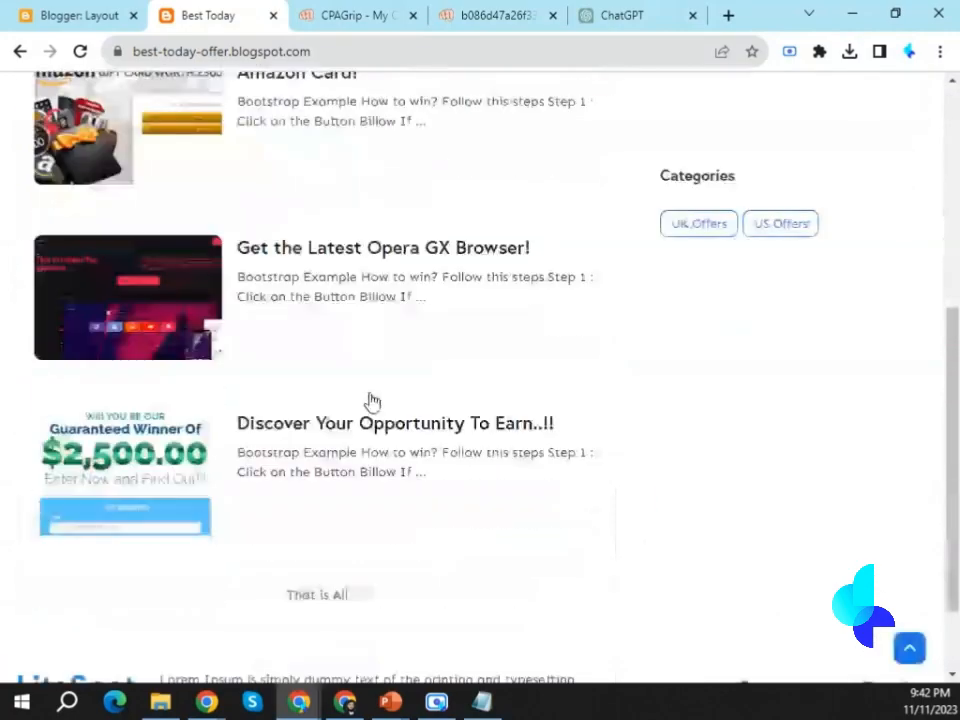
pyautogui.scroll(5, 371, 399)
pyautogui.scroll(2, 463, 470)
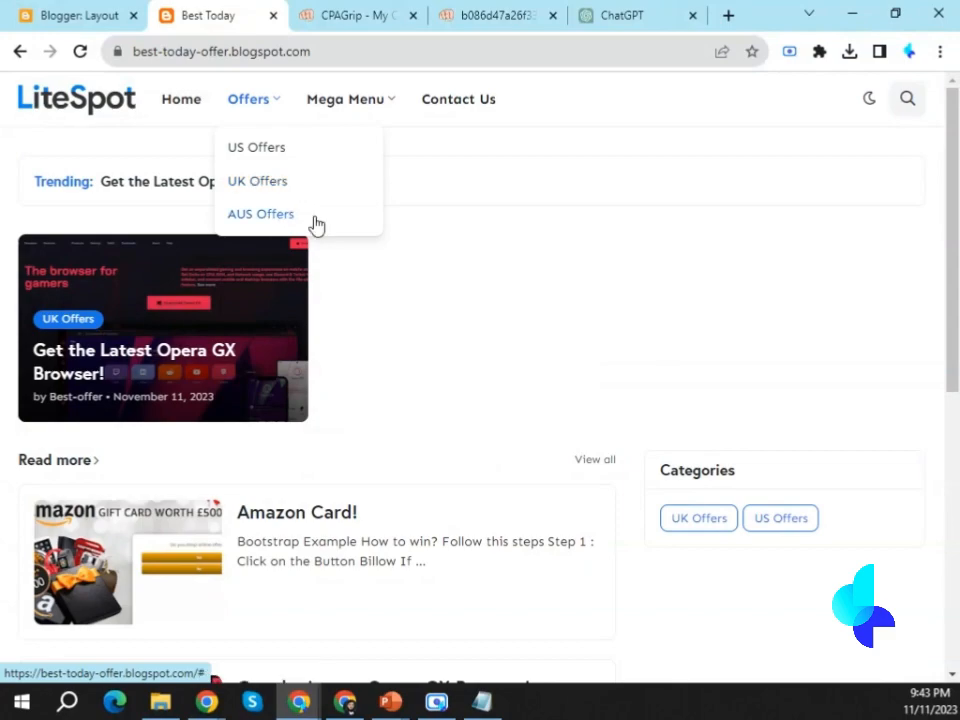
pyautogui.moveTo(671, 470); pyautogui.dragTo(717, 470)
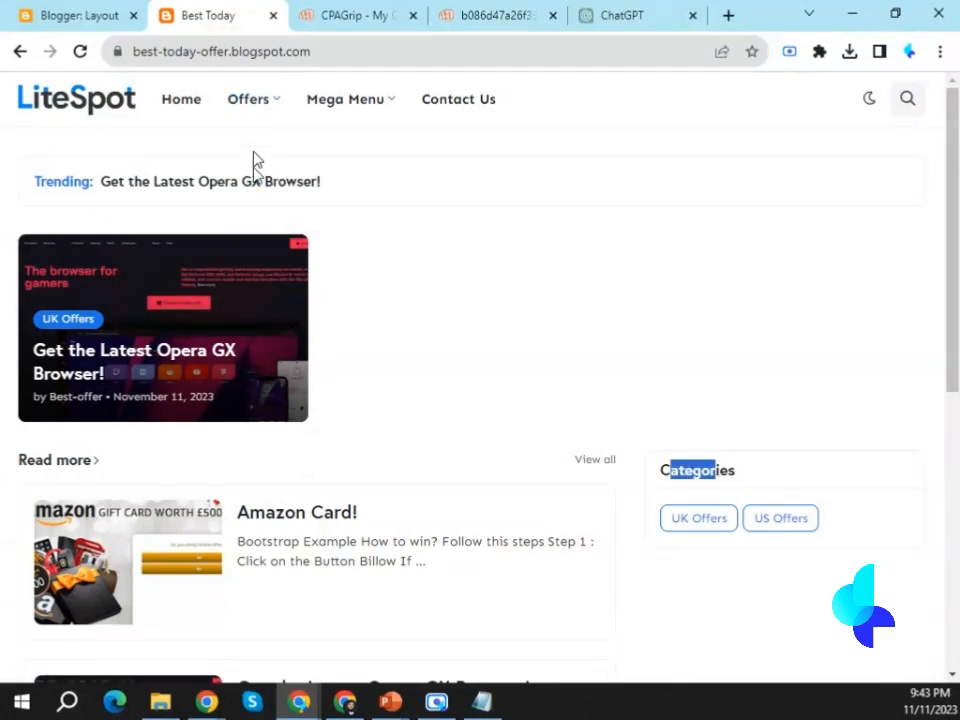
pyautogui.moveTo(250, 99)
pyautogui.moveTo(371, 109)
pyautogui.scroll(-5, 505, 422)
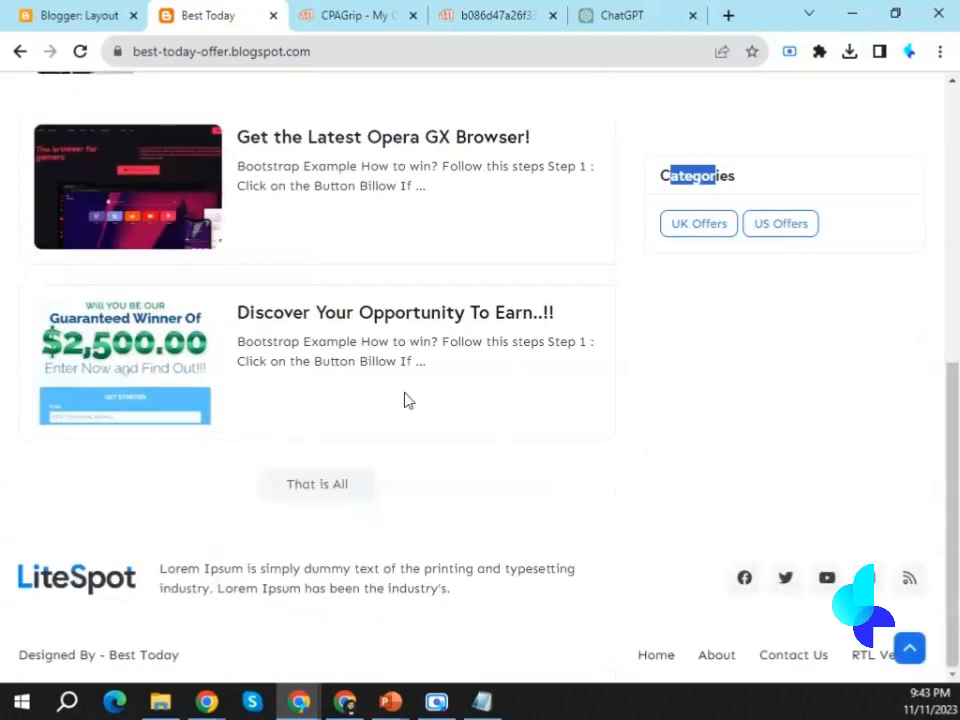